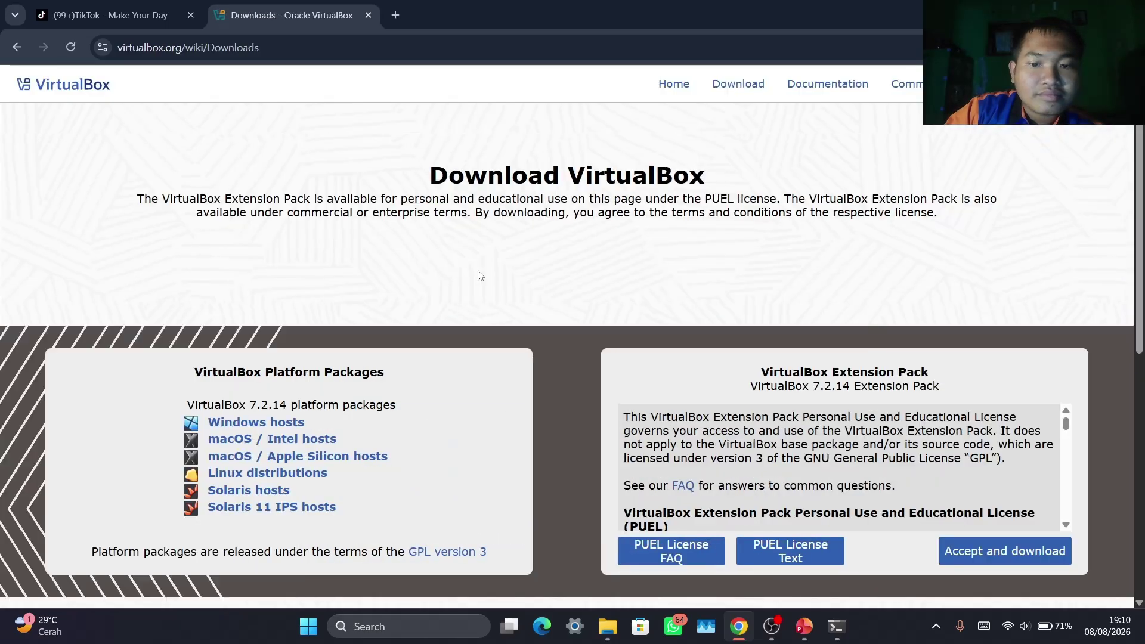
Start the VirtualBox for Windows hosts download, then cancel it
scroll(486, 289, down, 4)
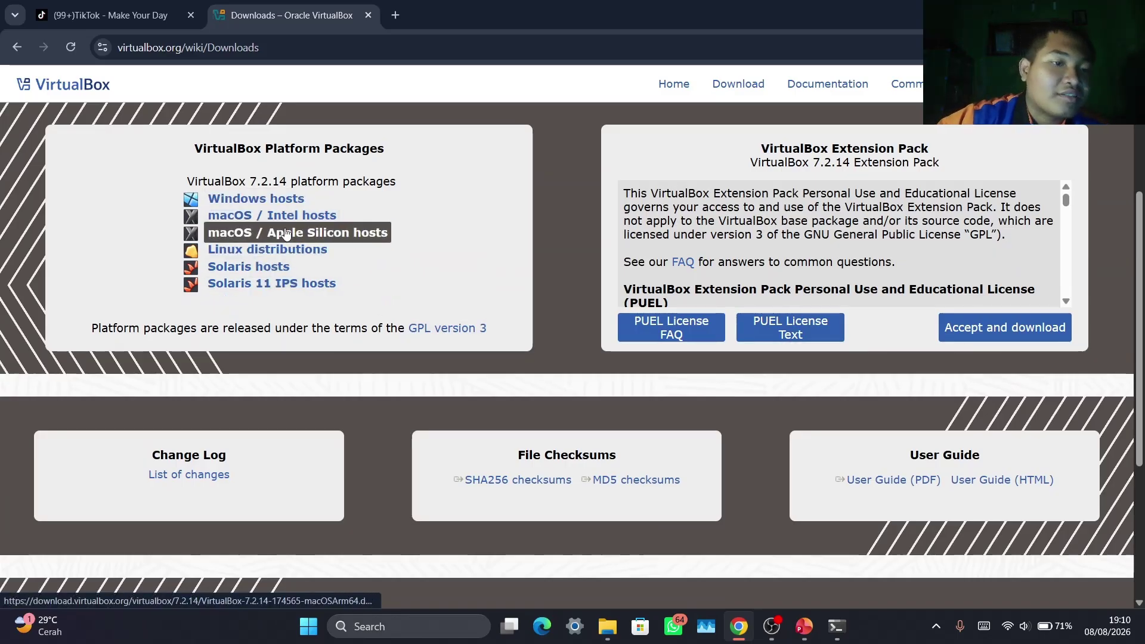
click(257, 203)
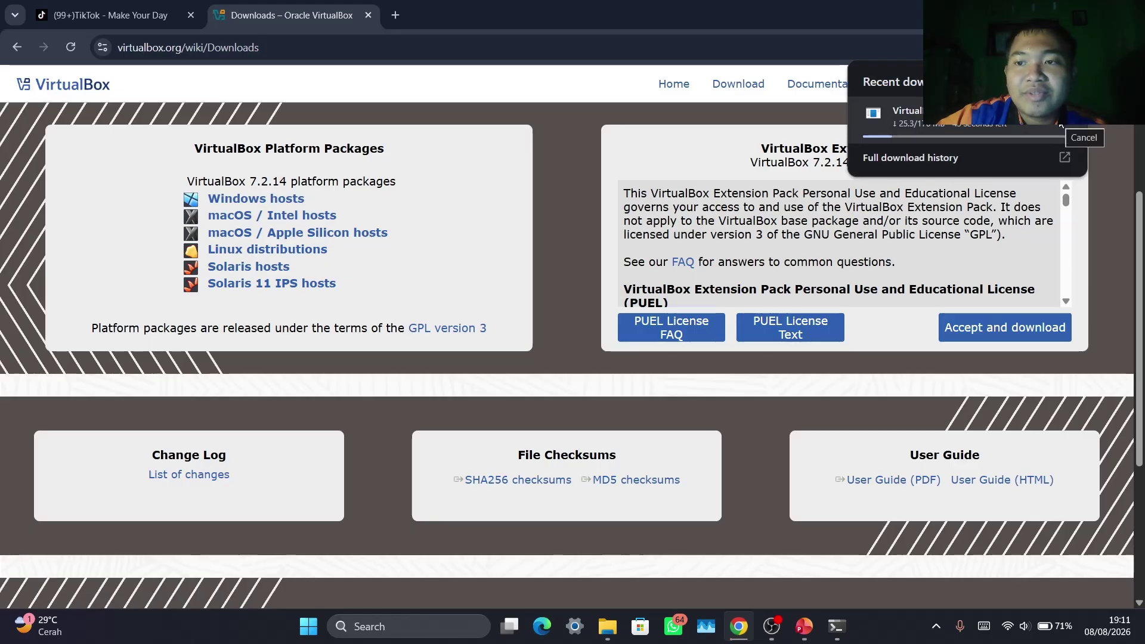
click(1061, 122)
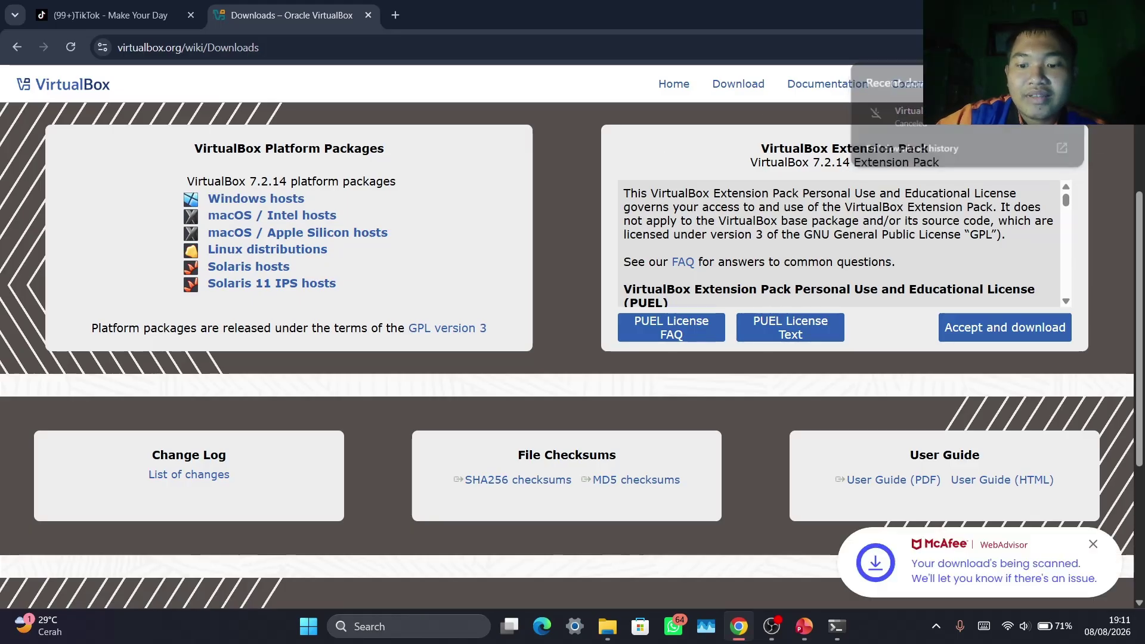
Glance at the lesson slide, then return to the VirtualBox downloads page and open a new browser tab
mouse_move(805, 639)
click(829, 574)
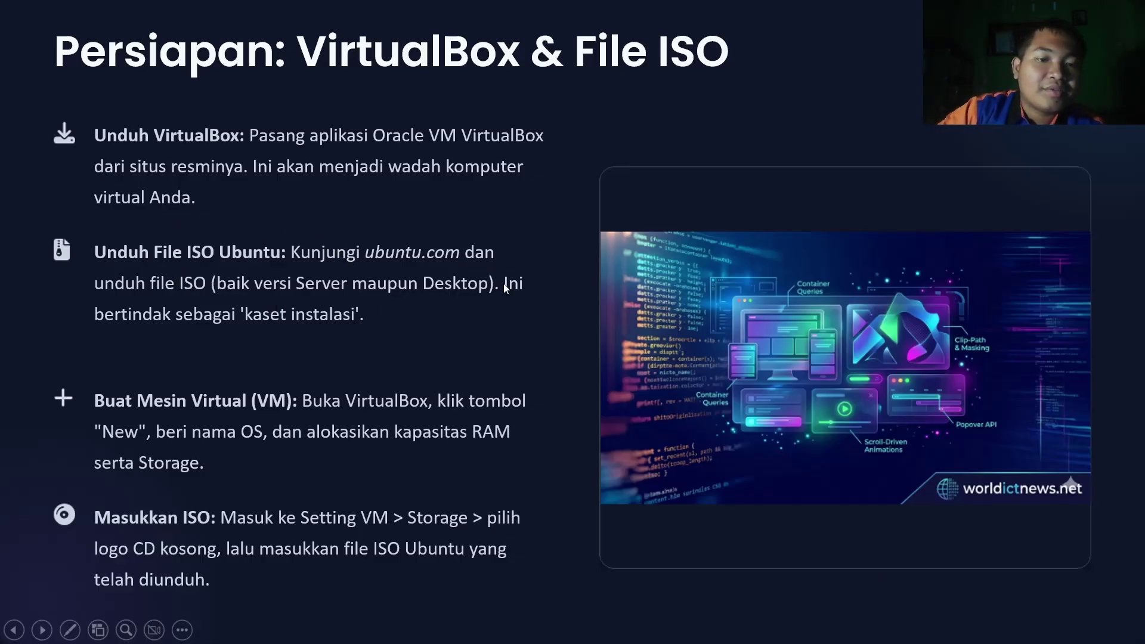
key(alt+Tab)
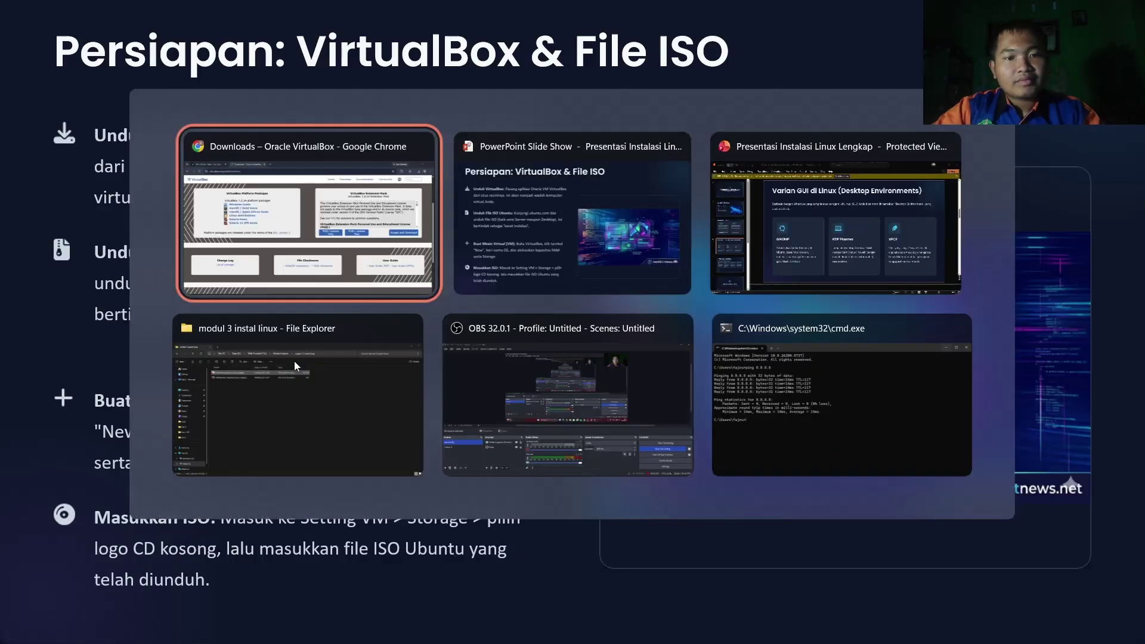
key(Tab)
key(Tab)
key(Tab)
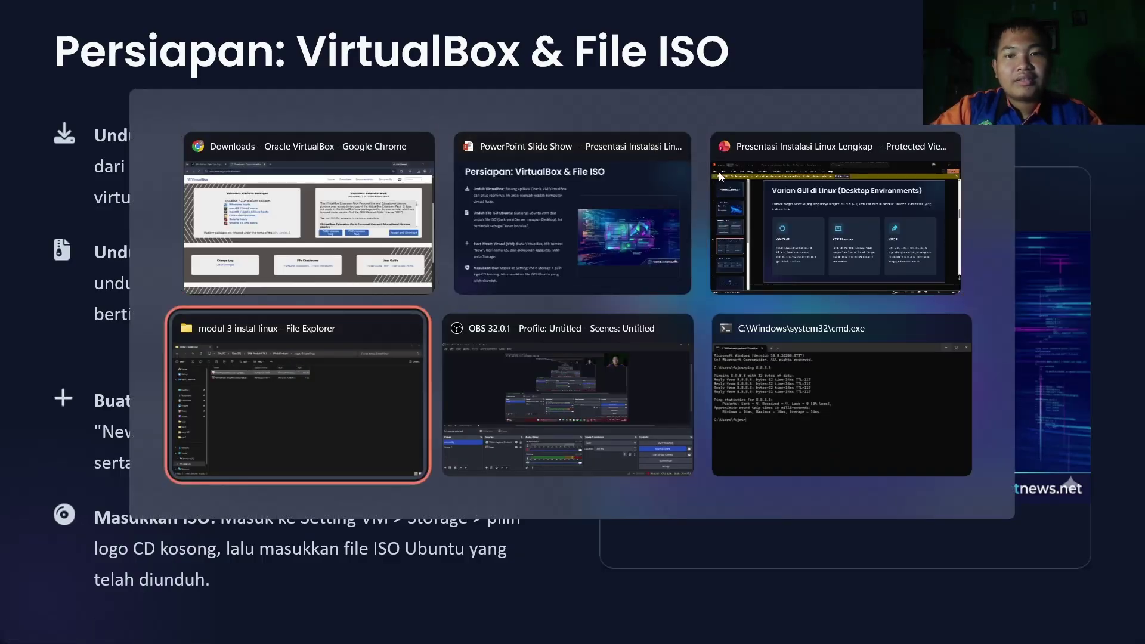
click(361, 238)
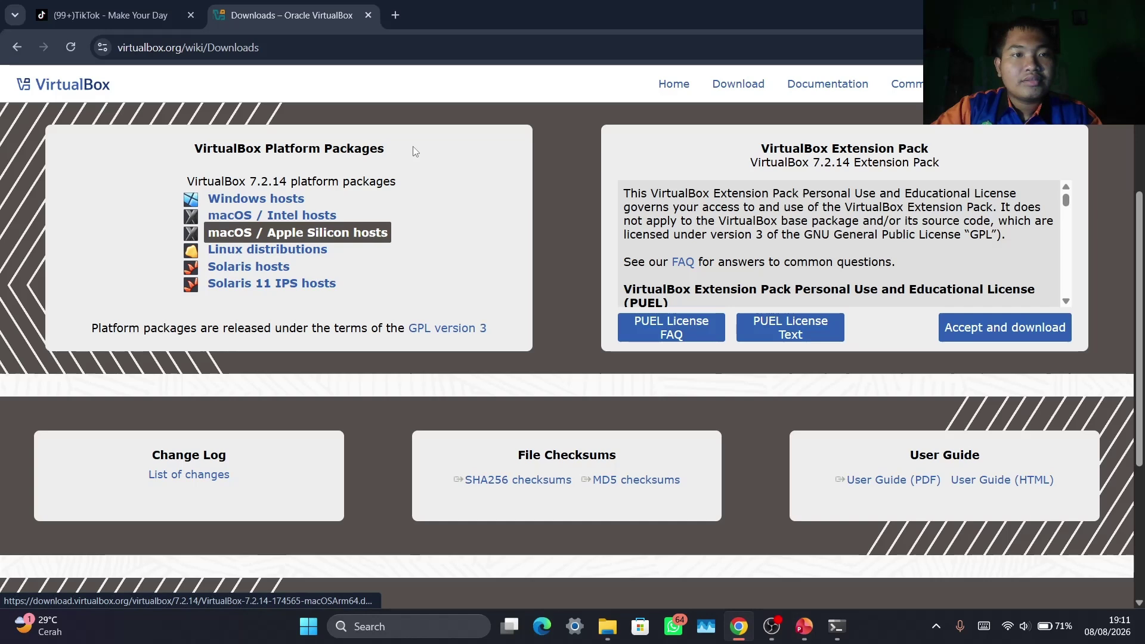
click(395, 20)
Search Google for 'linux ubuntu server' and open the Get Ubuntu Server download page
click(563, 295)
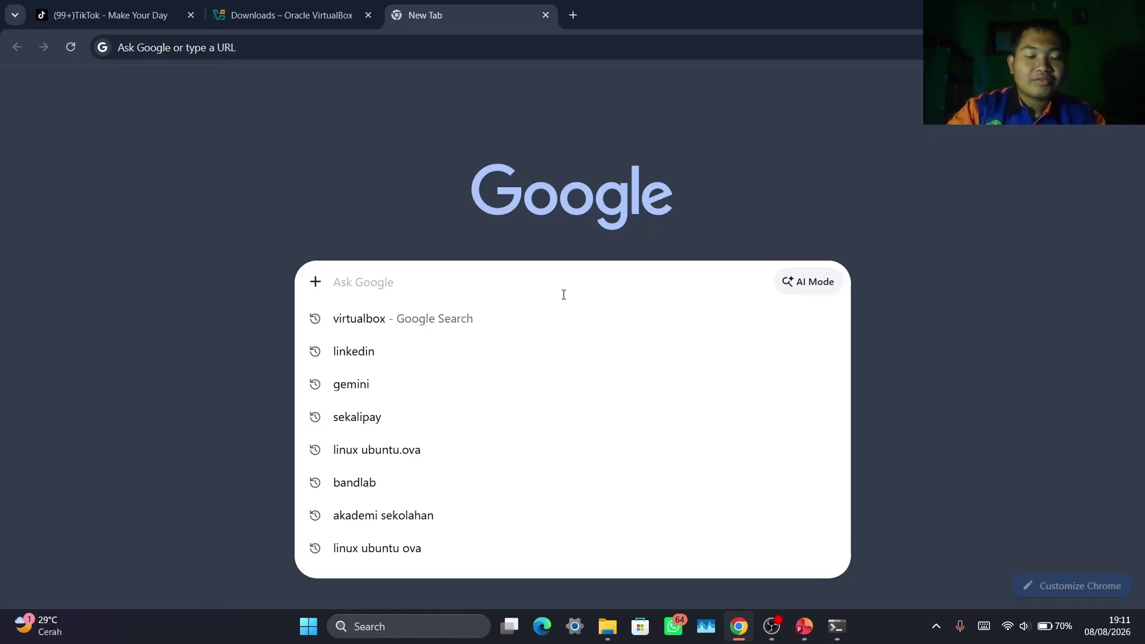
text(linu)
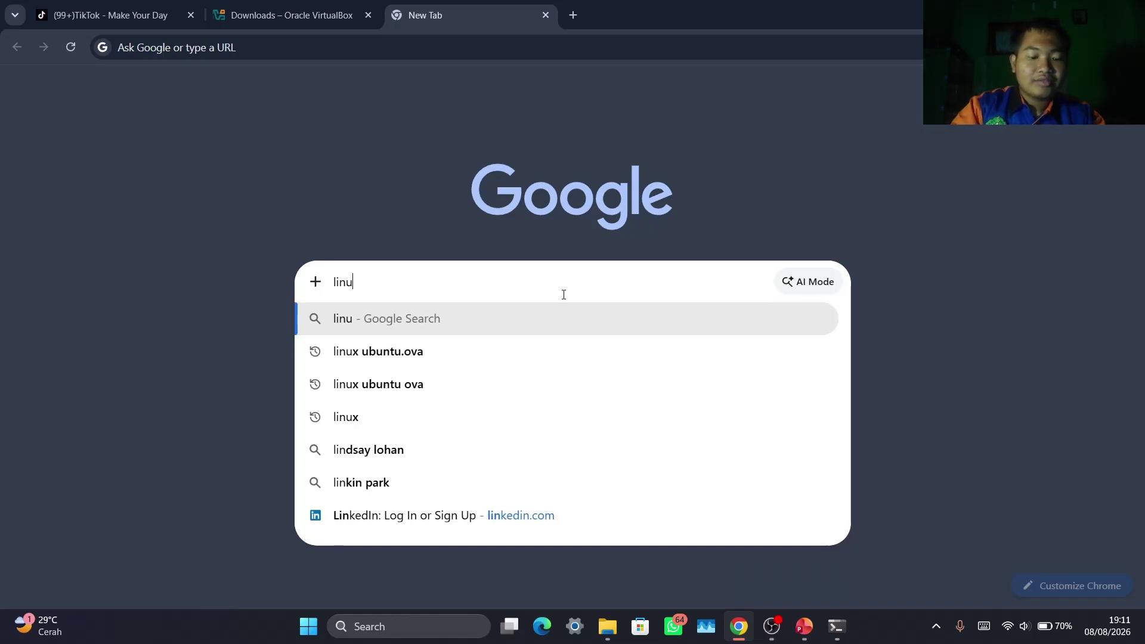
text(x ubun)
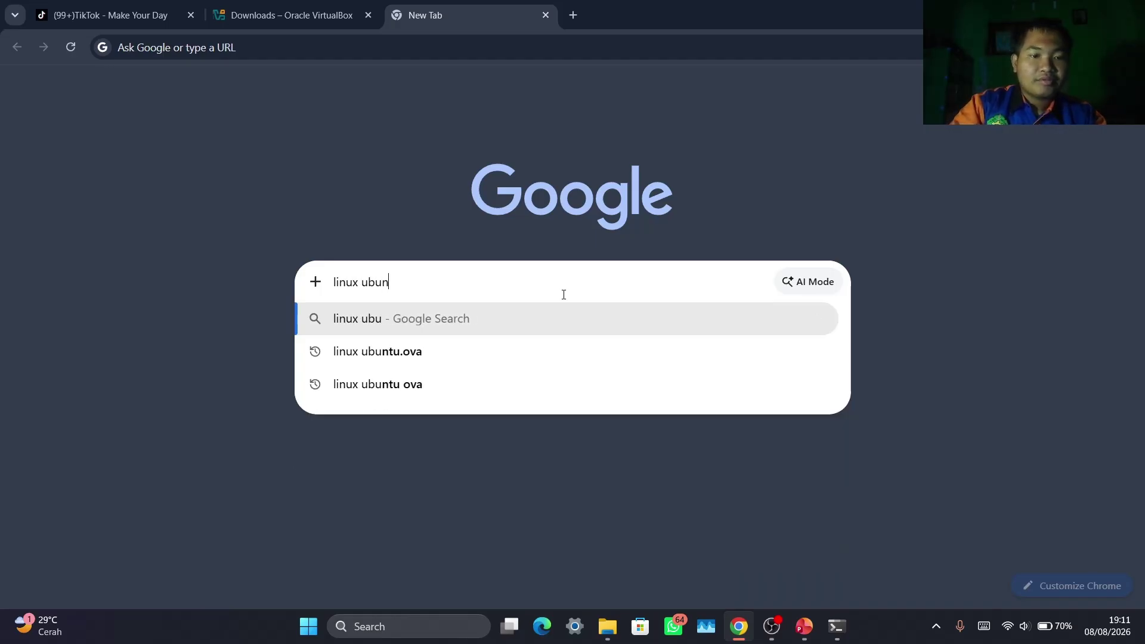
text(tu server)
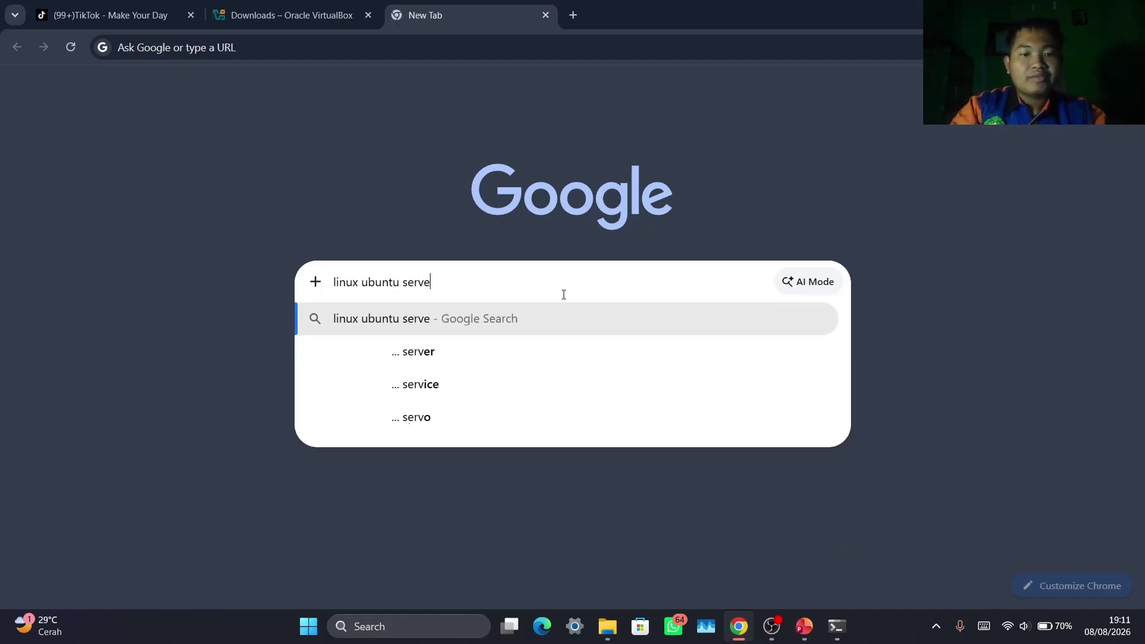
key(Return)
scroll(563, 297, down, 3)
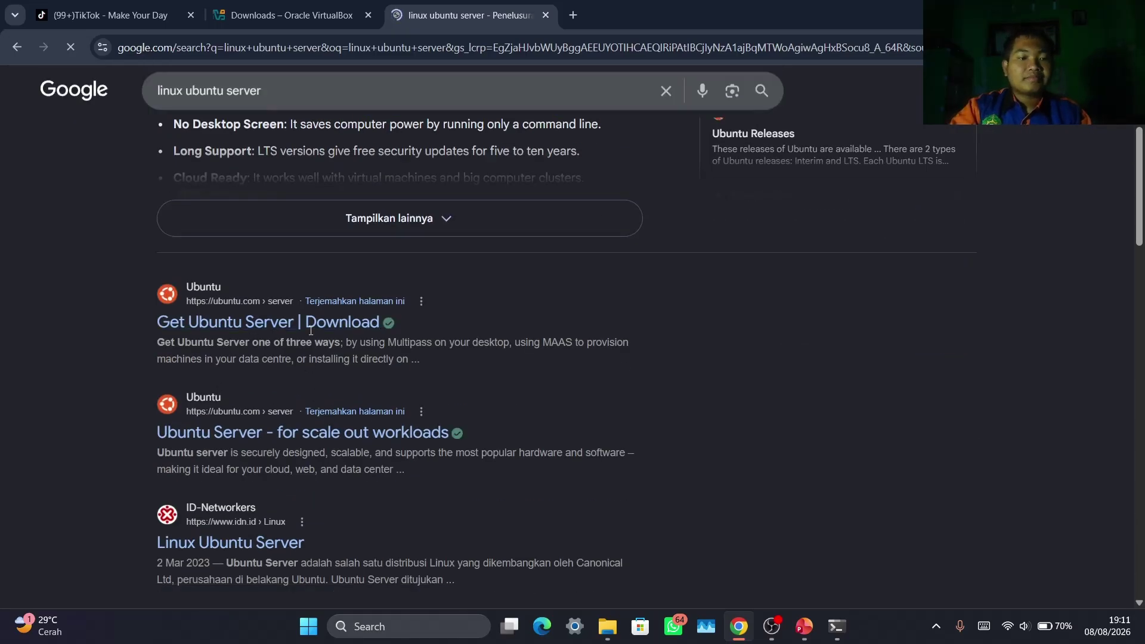
scroll(201, 430, down, 4)
scroll(184, 388, up, 4)
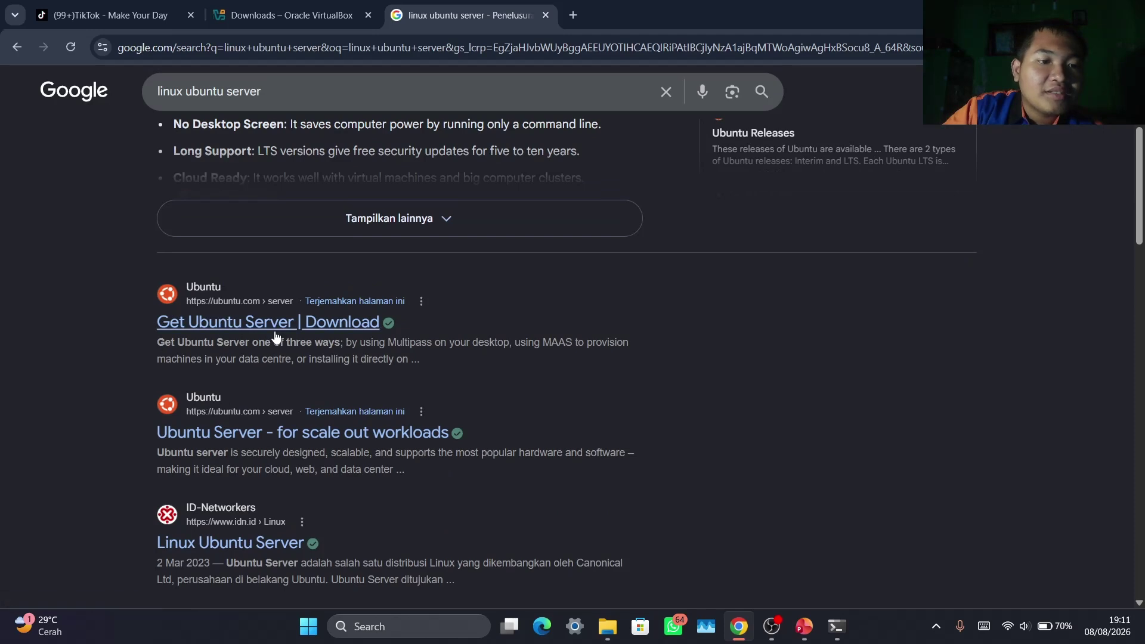
click(278, 329)
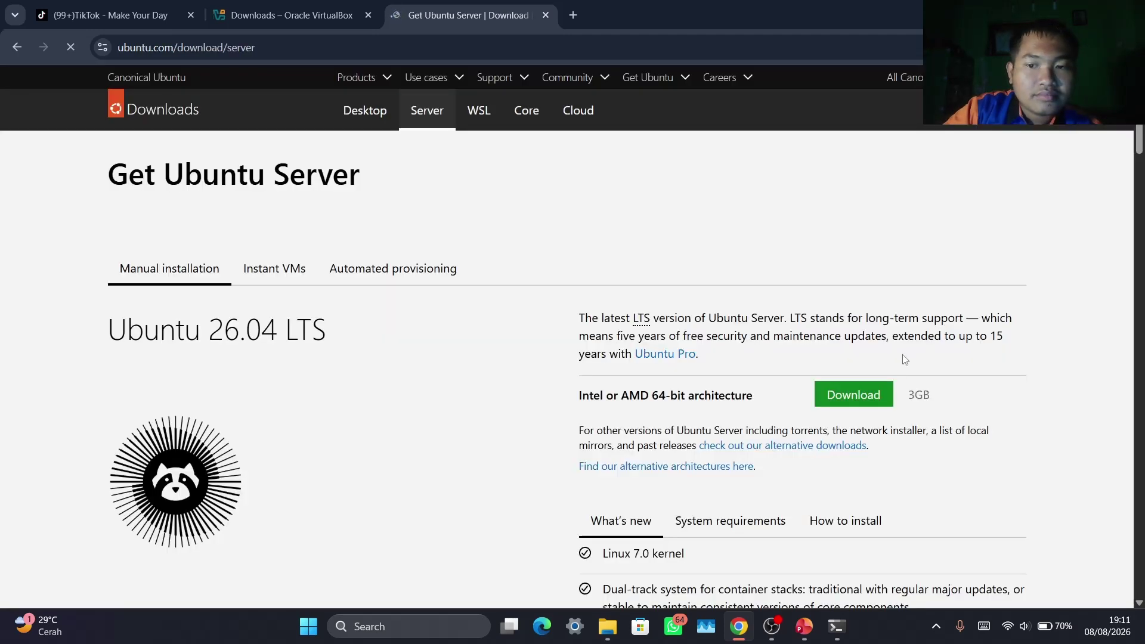
Start the Ubuntu Server 26.04 LTS 64-bit download, cancel it, and open a new tab
scroll(548, 360, down, 4)
scroll(418, 298, up, 4)
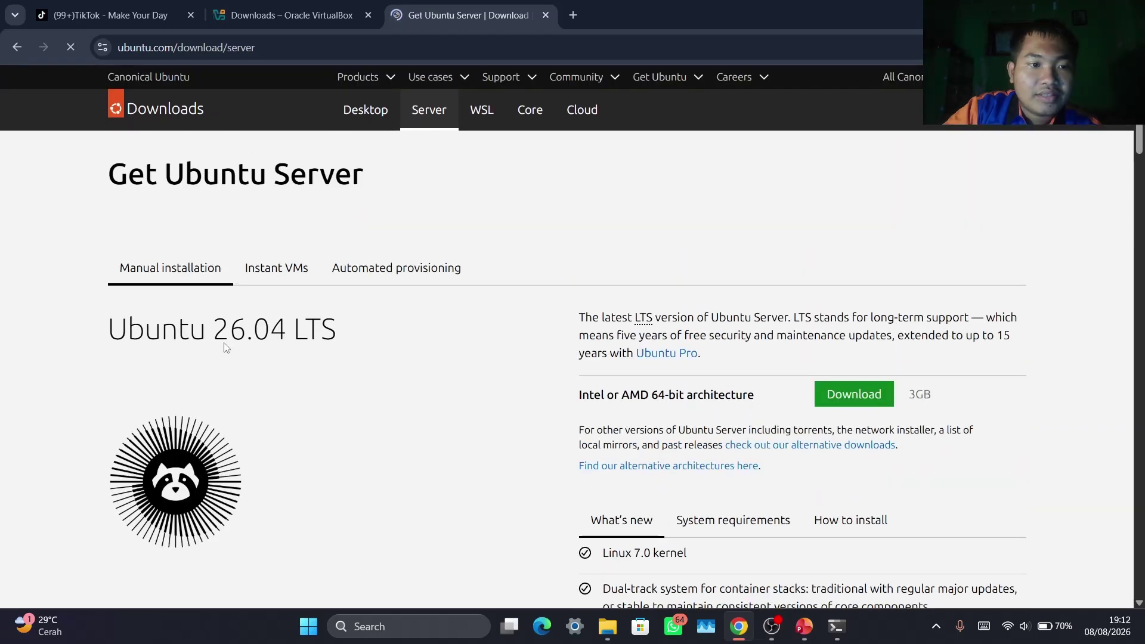
scroll(488, 419, down, 20)
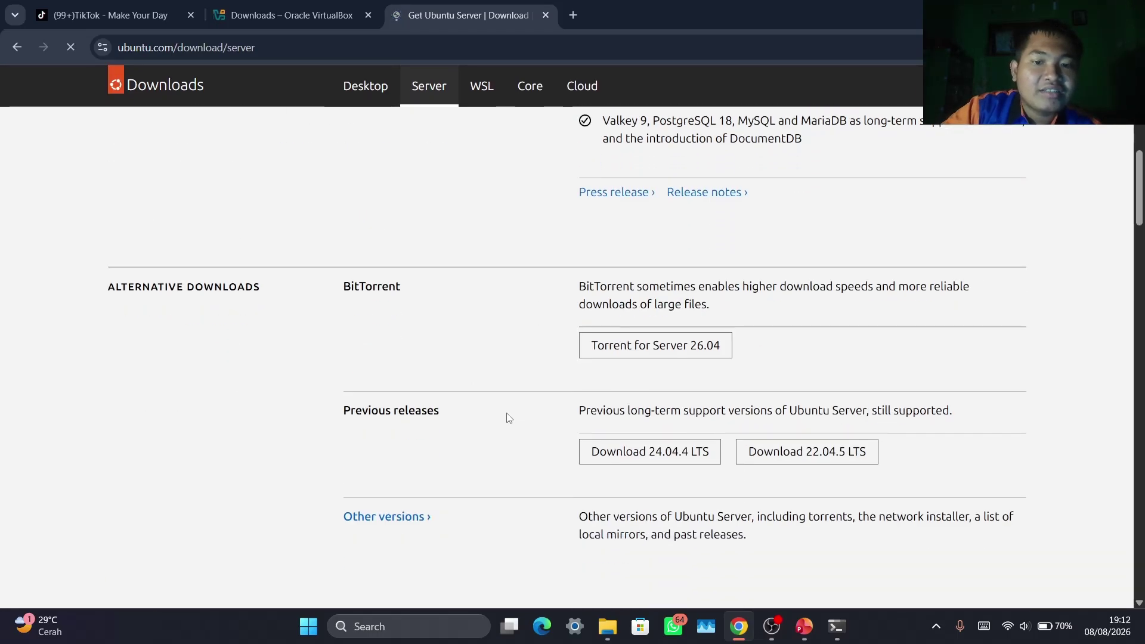
scroll(506, 414, up, 20)
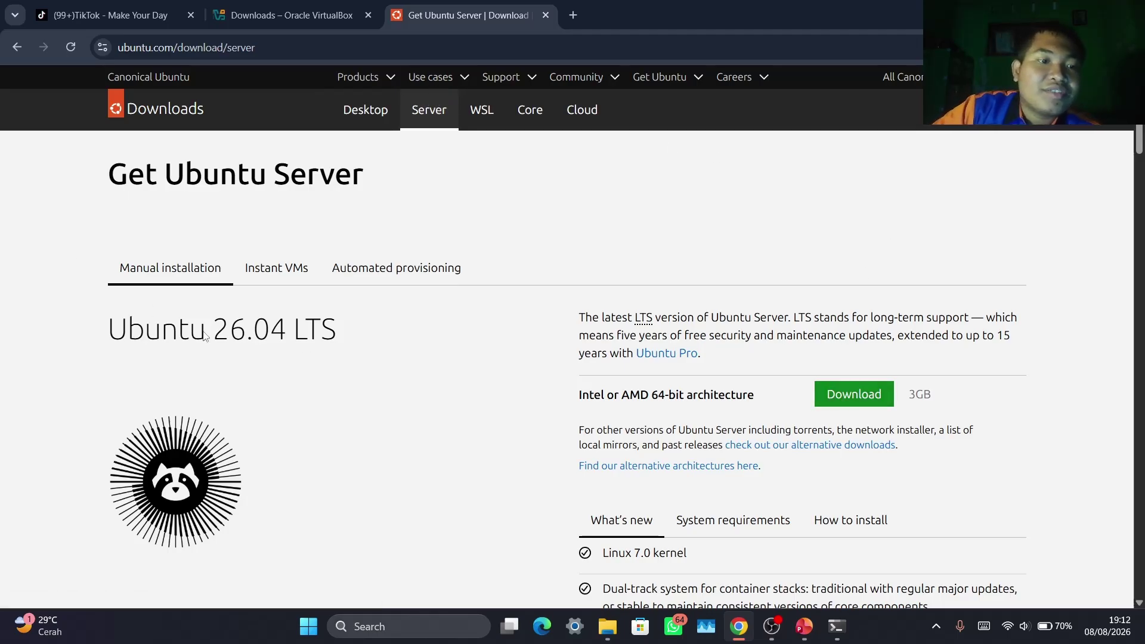
scroll(238, 350, down, 3)
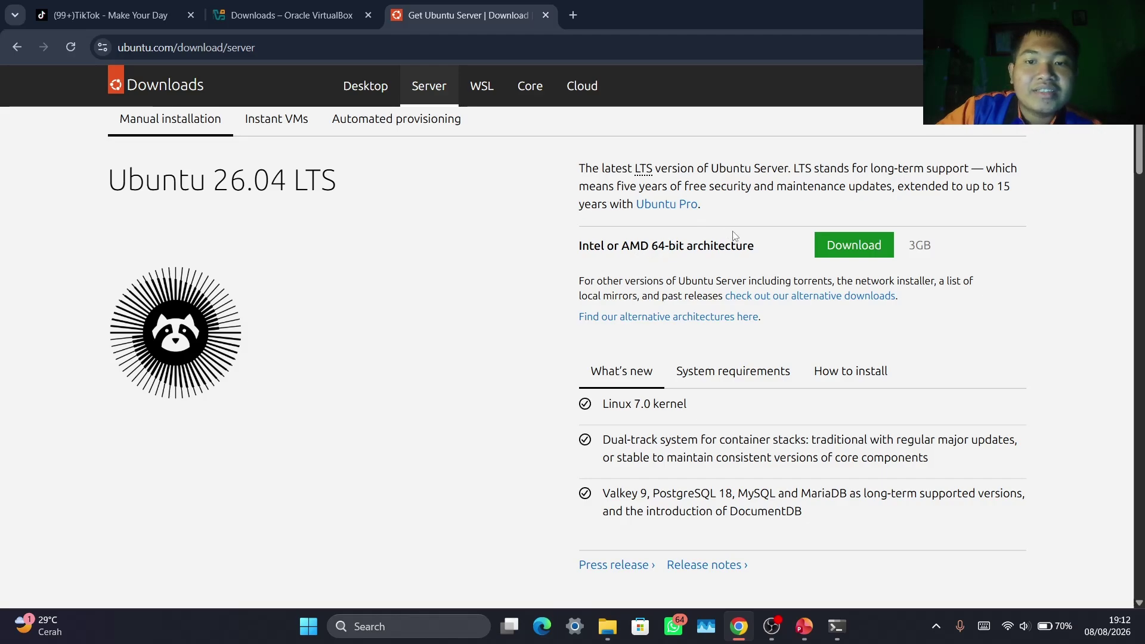
click(831, 252)
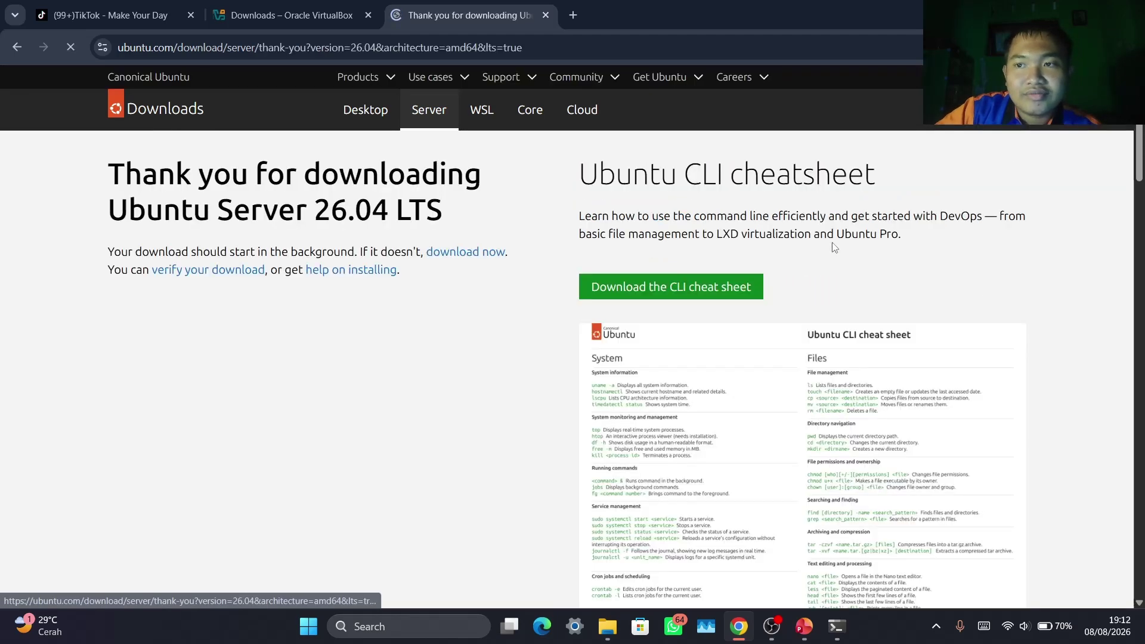
scroll(624, 323, down, 1)
scroll(597, 331, down, 10)
scroll(512, 338, up, 11)
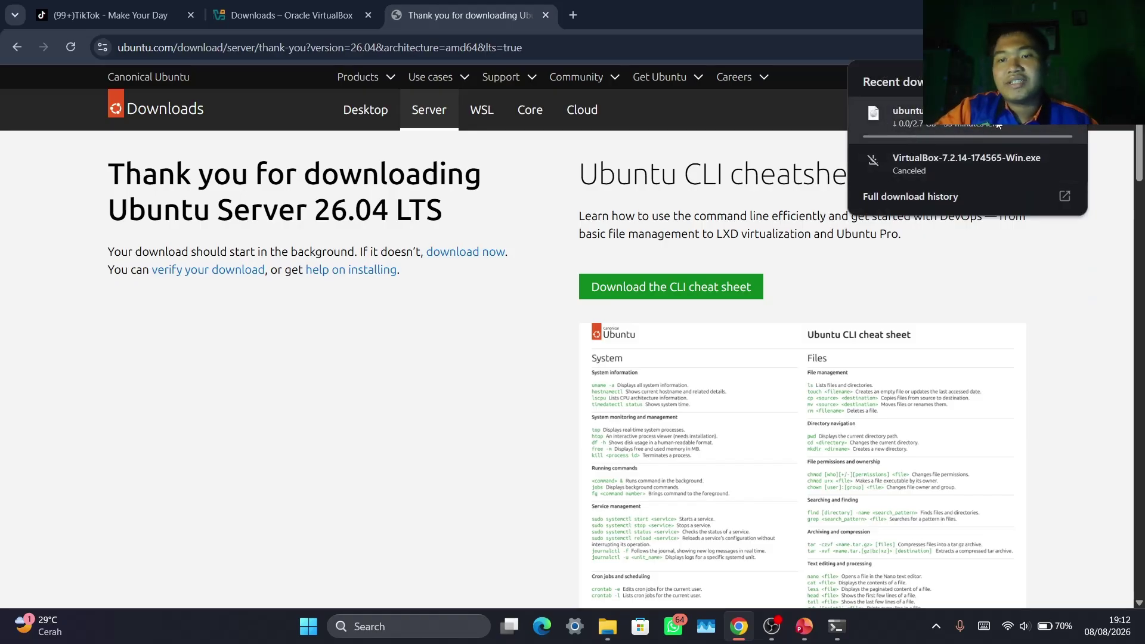
click(1065, 117)
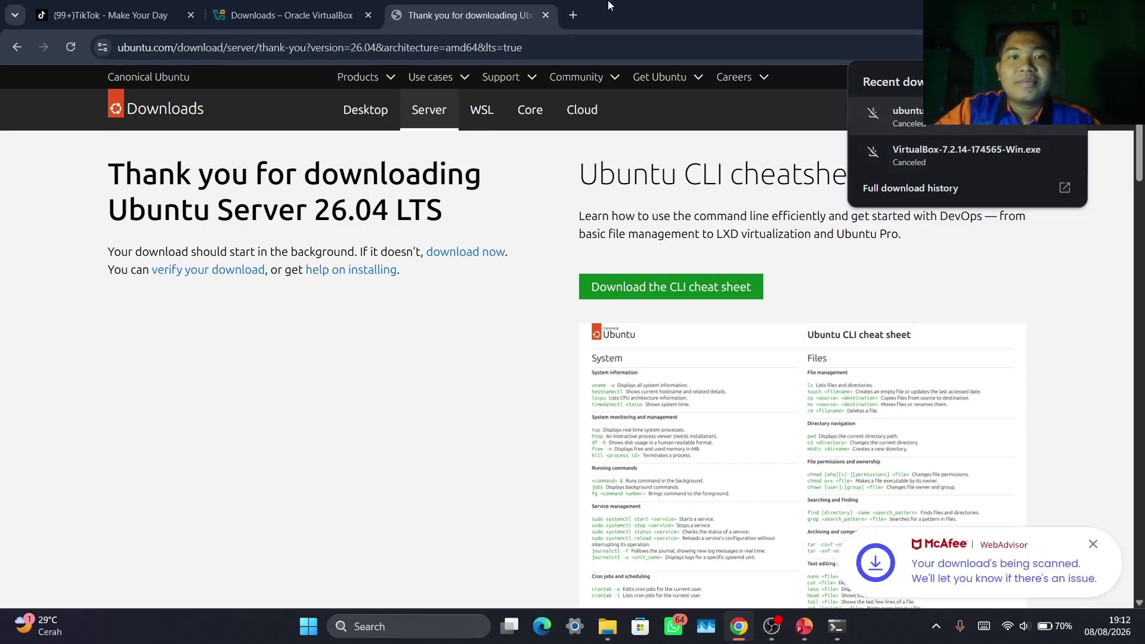
key(ctrl+t)
Search Google for 'linux ubuntu dekstop' and open the Download Ubuntu Desktop page
click(485, 279)
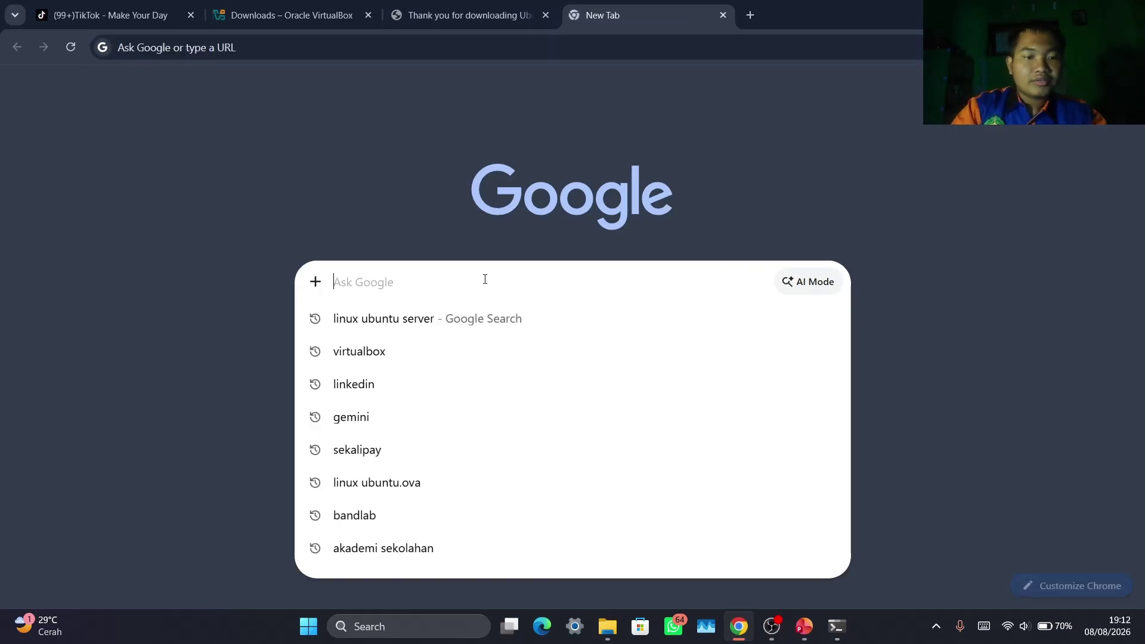
text(lonux)
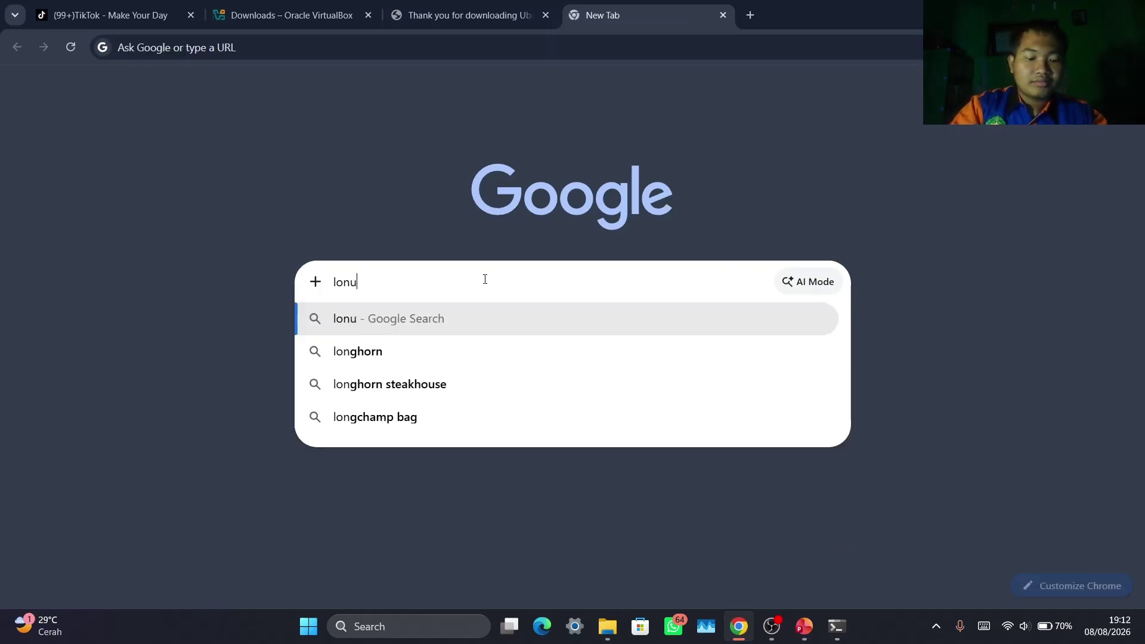
key(BackSpace)
key(BackSpace)
text(i)
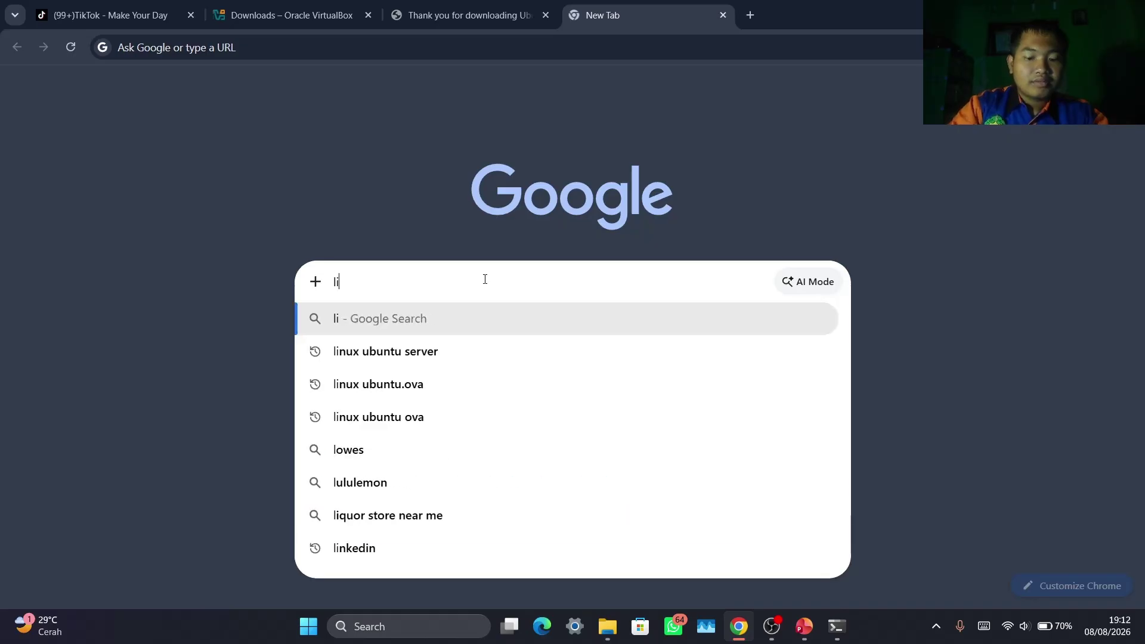
text(nux ubunt)
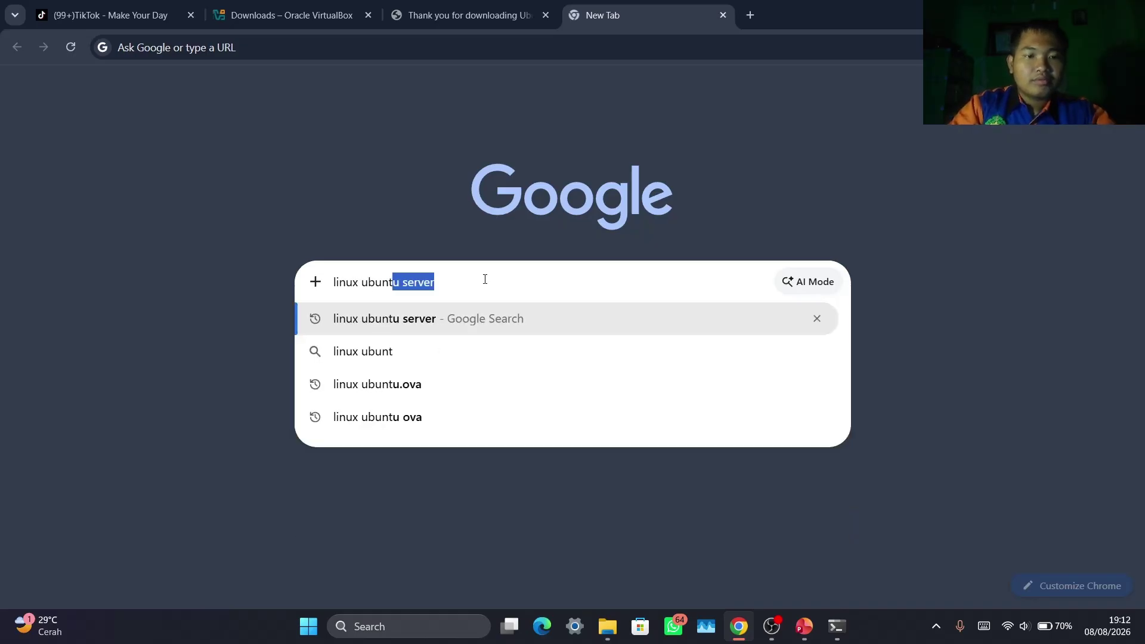
text(u dek)
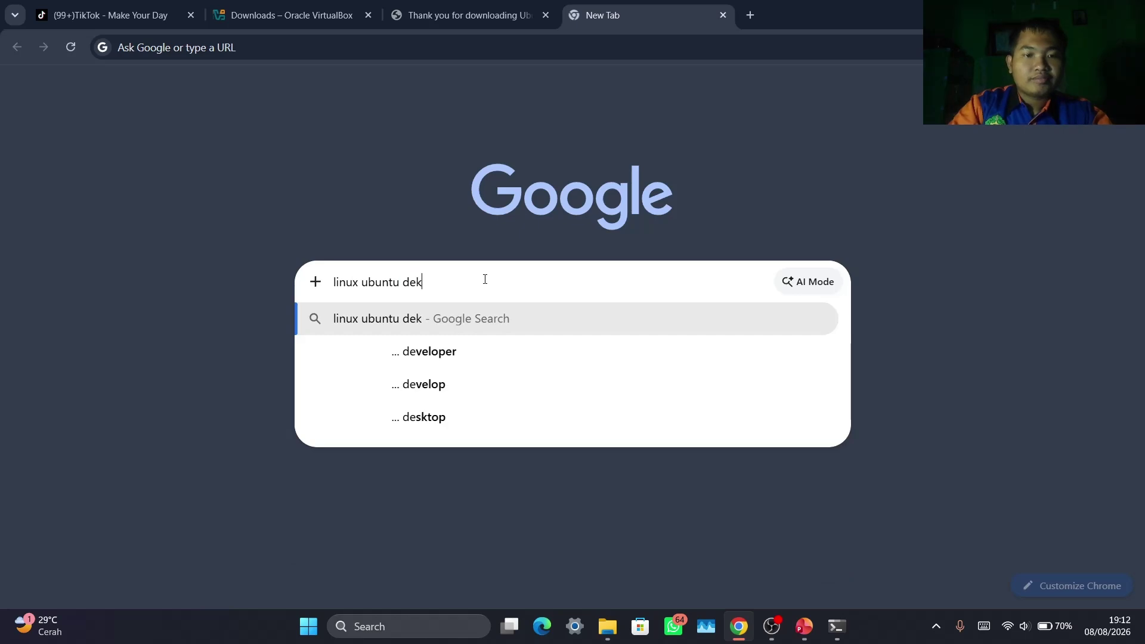
text(stop)
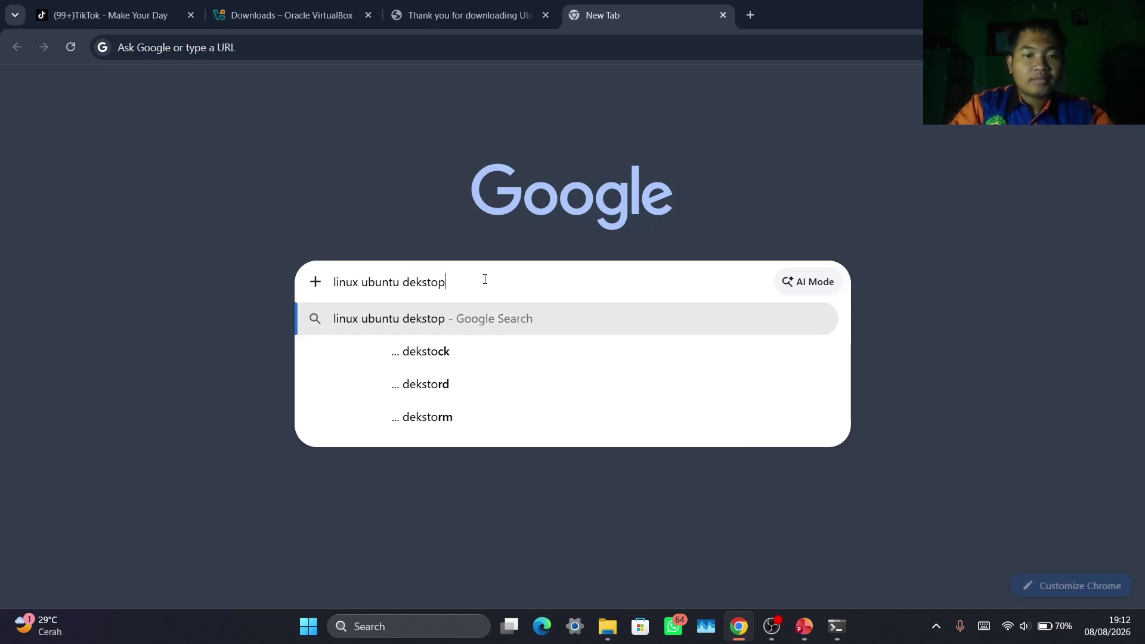
key(Return)
click(270, 285)
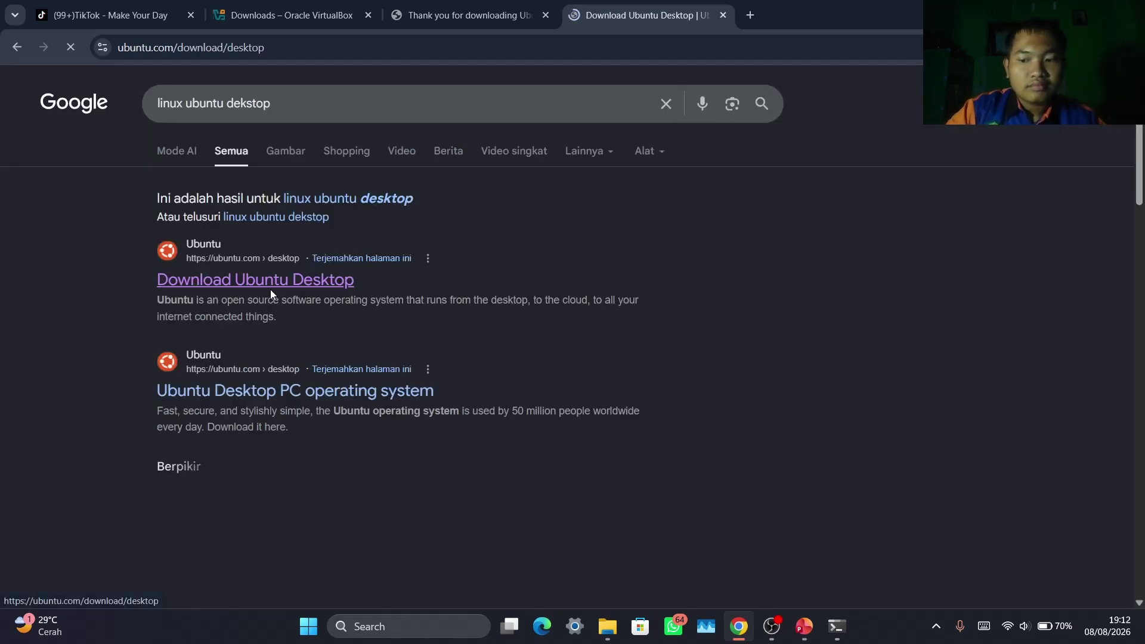
scroll(502, 440, down, 1)
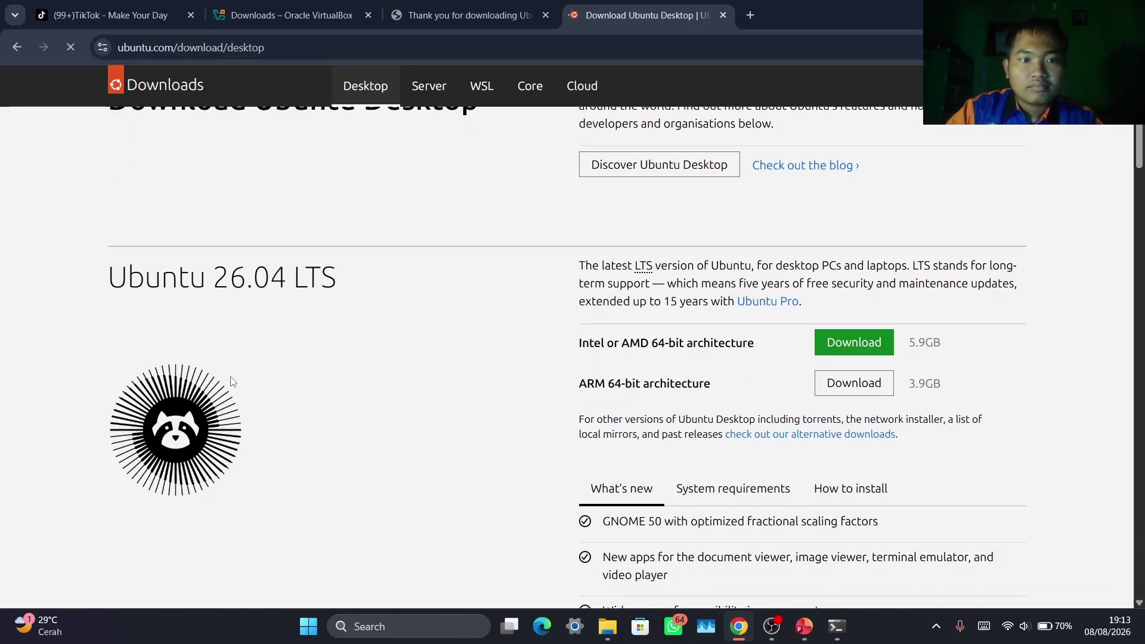
scroll(236, 389, down, 2)
scroll(512, 461, up, 3)
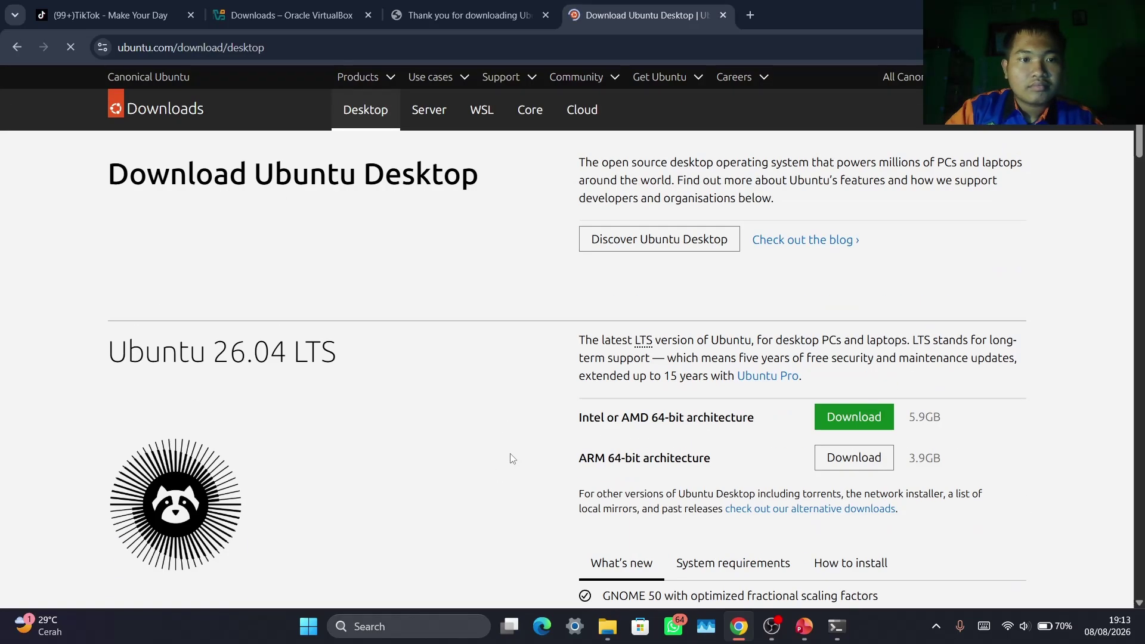
scroll(511, 459, down, 4)
scroll(631, 362, up, 3)
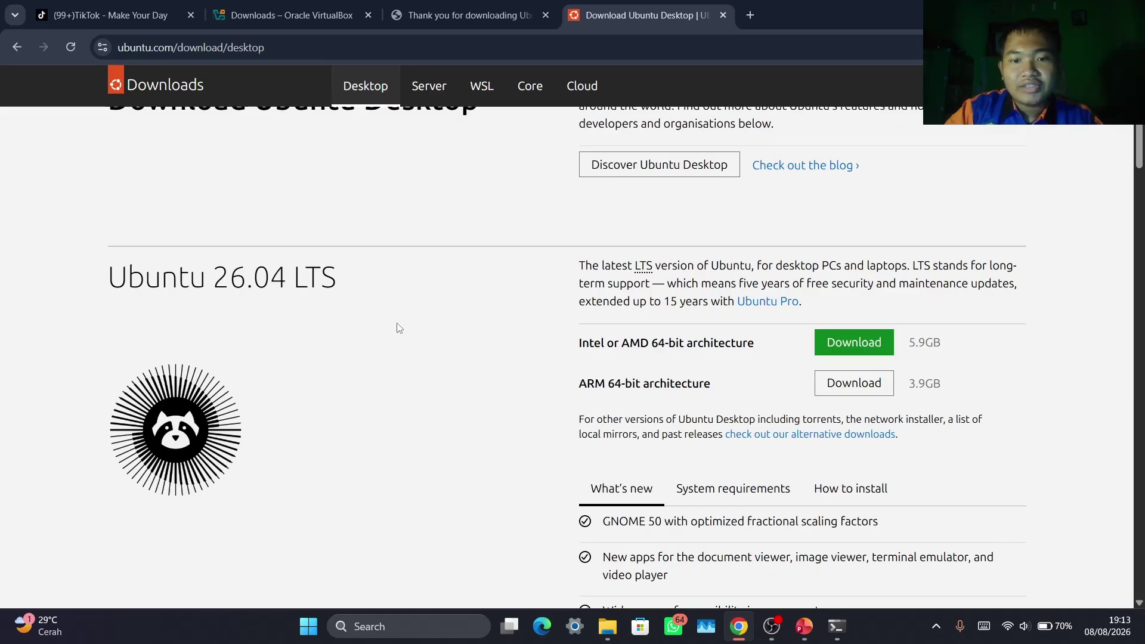
click(484, 18)
click(644, 15)
scroll(387, 223, up, 1)
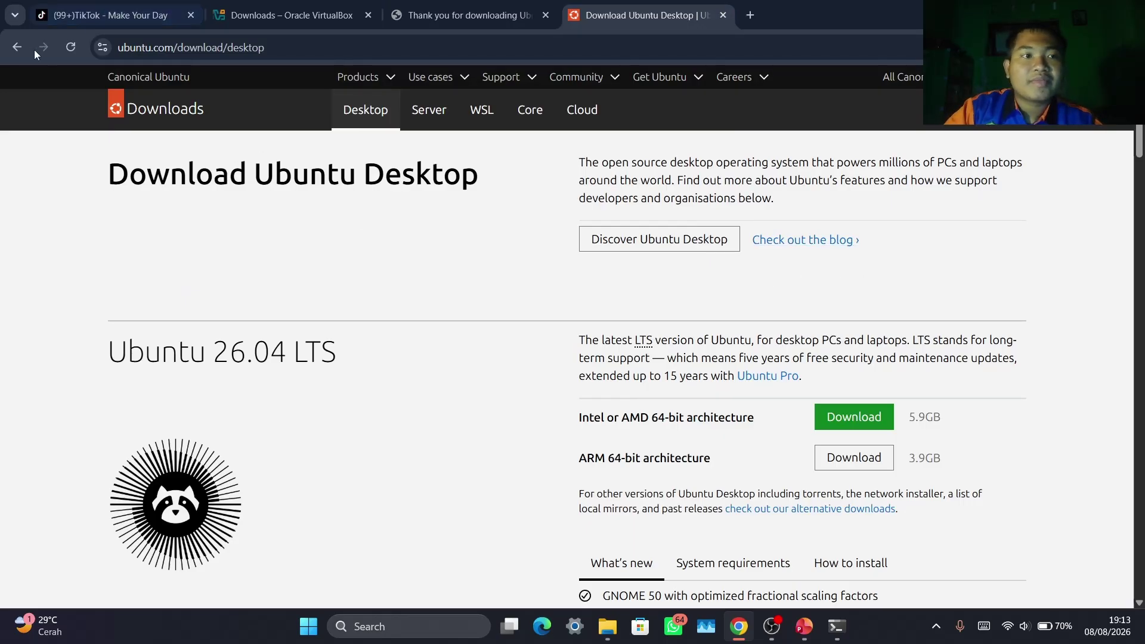
Start the Ubuntu Desktop 26.04 LTS amd64 download, cancel it, and bring the PowerPoint slideshow forward
click(18, 47)
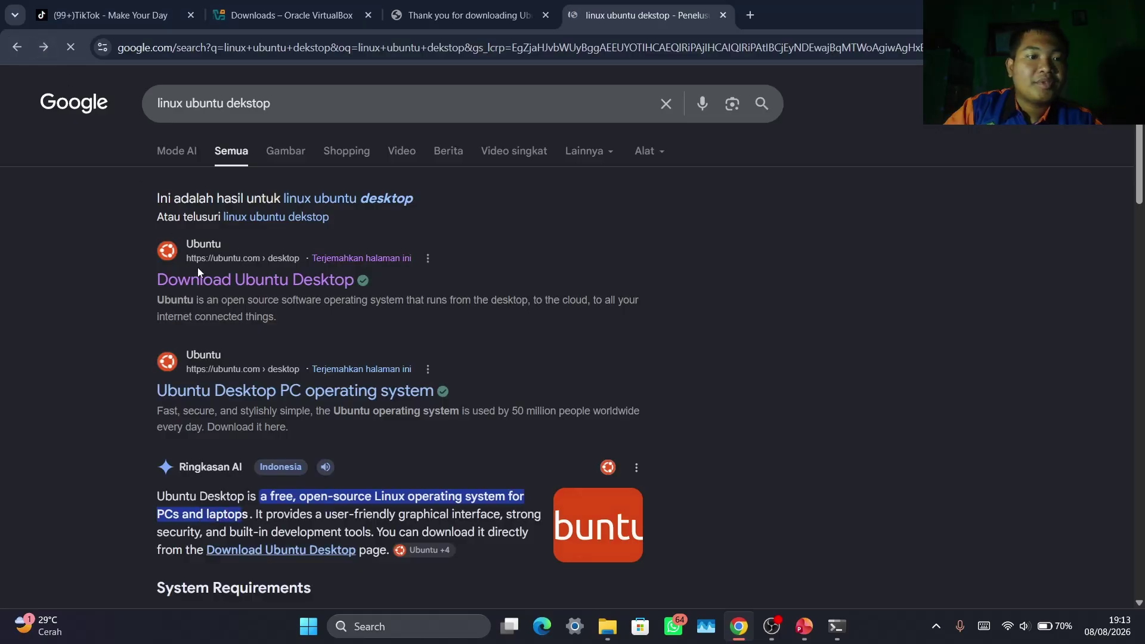
click(216, 289)
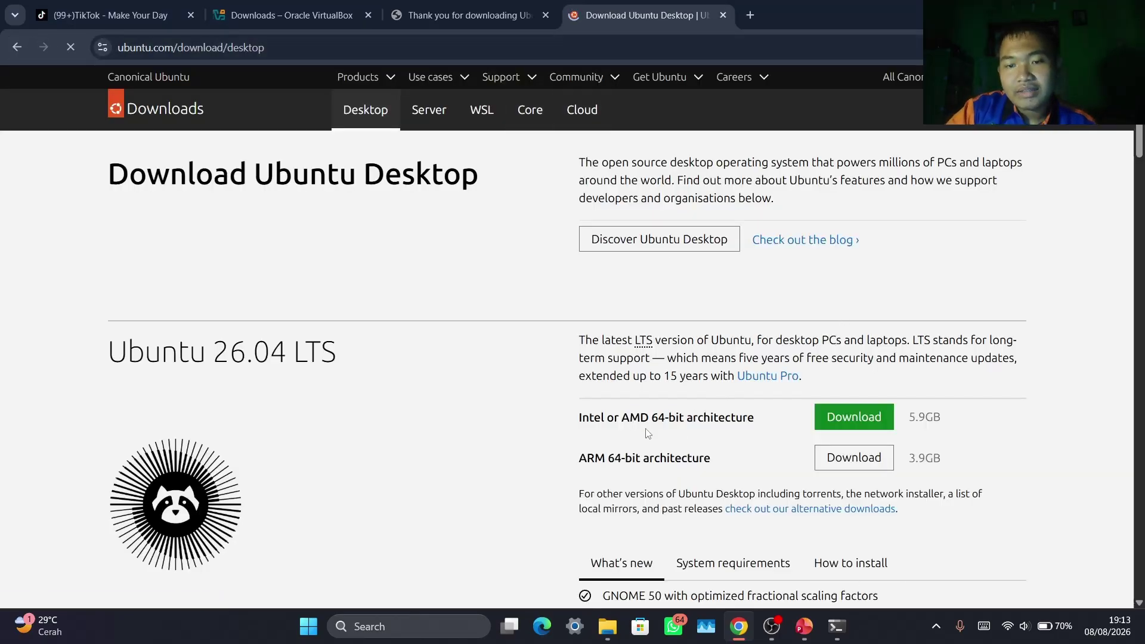
scroll(920, 315, down, 1)
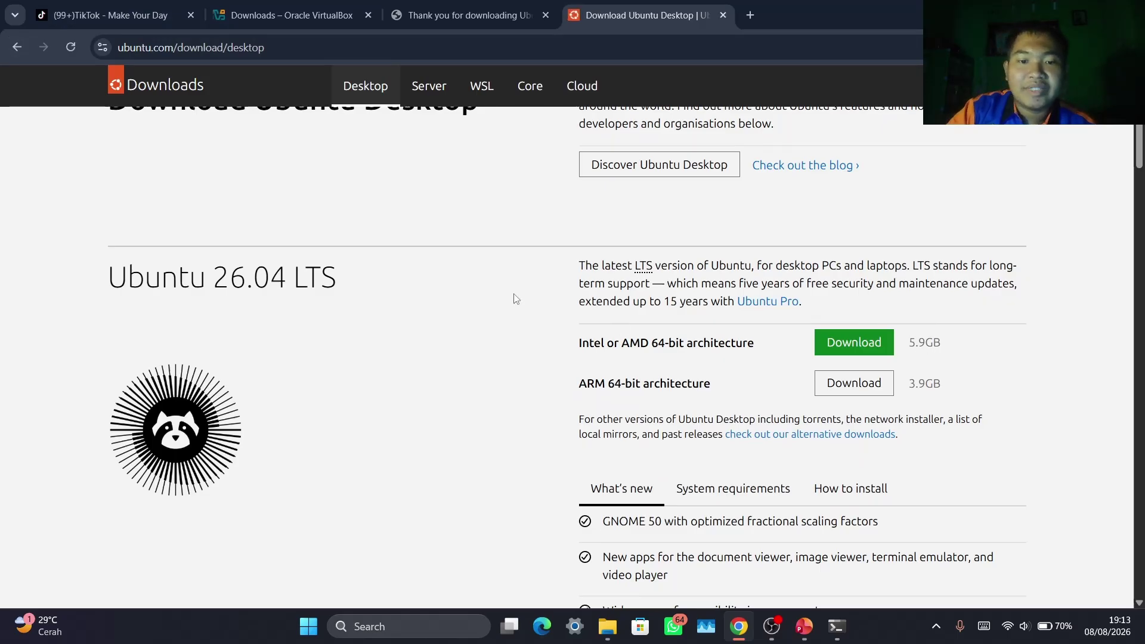
scroll(516, 299, down, 1)
click(877, 270)
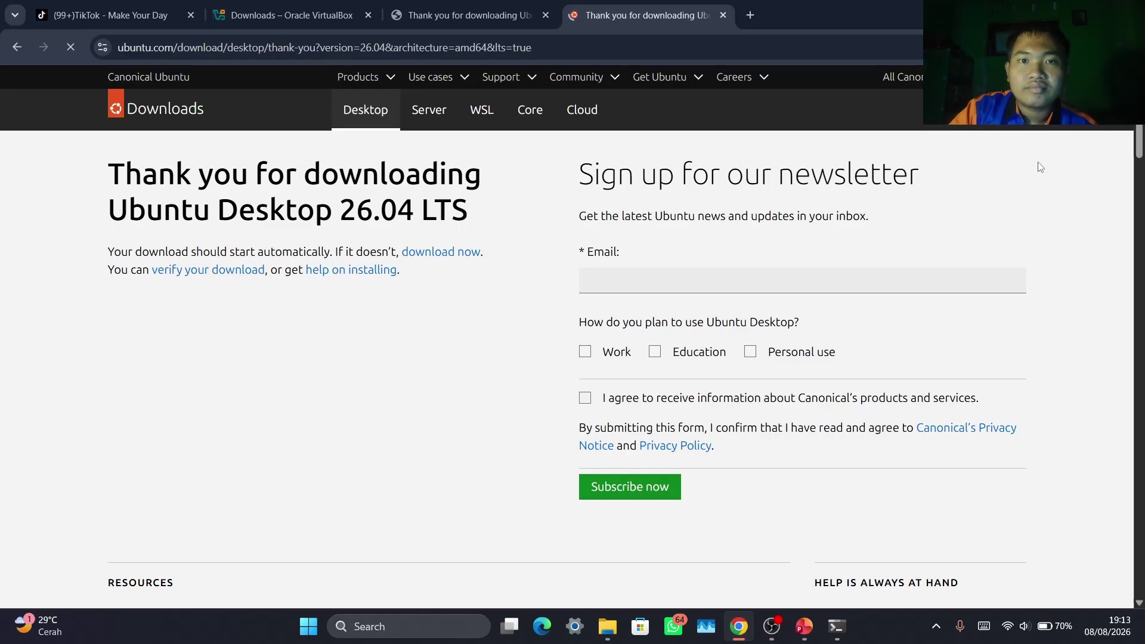
click(1070, 47)
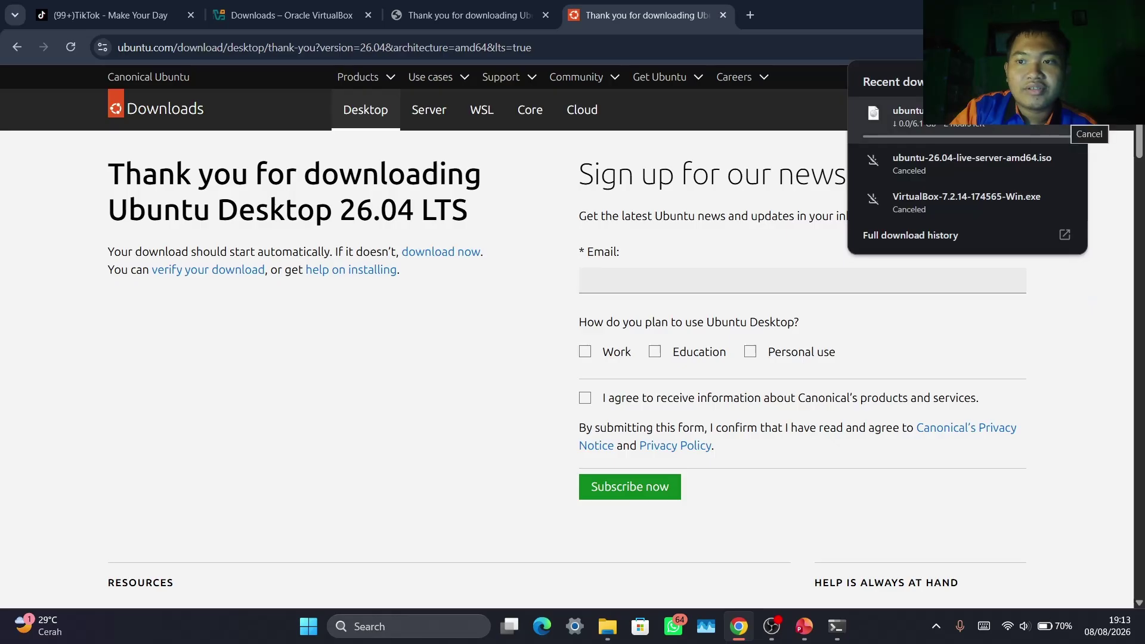
click(1066, 114)
click(1071, 47)
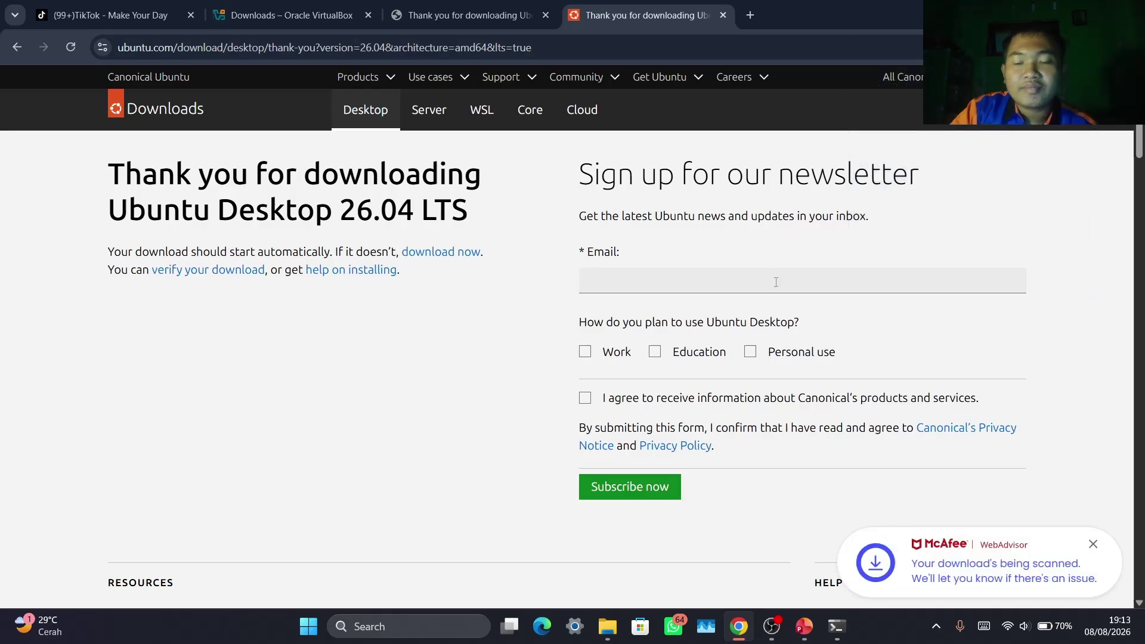
mouse_move(805, 626)
click(846, 578)
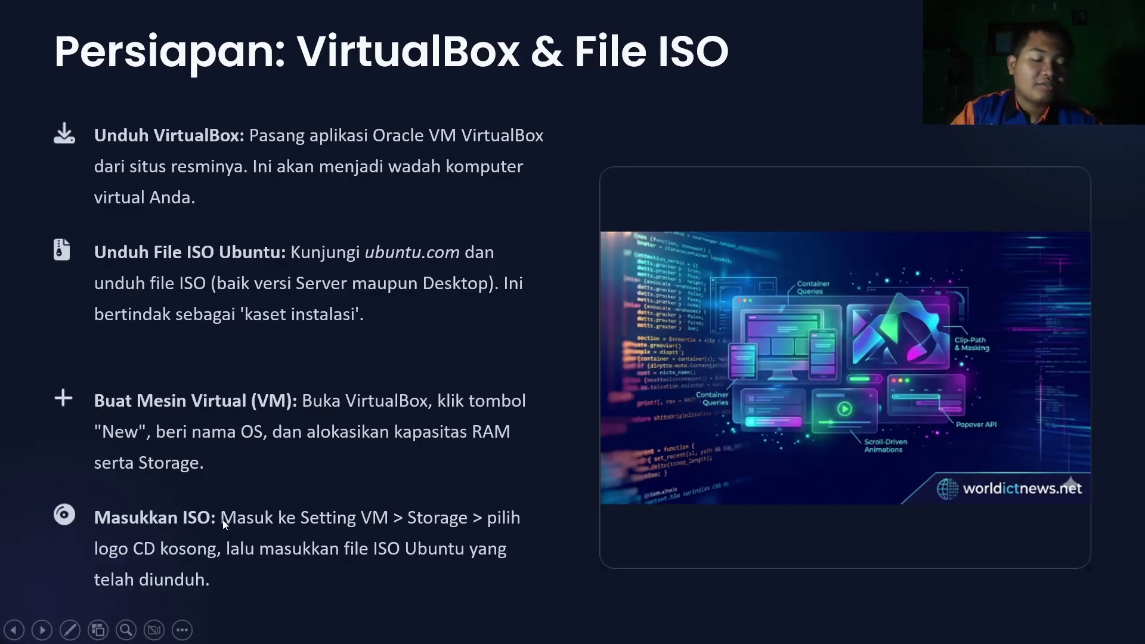
End the 'Persiapan: VirtualBox & File ISO' slideshow and minimize windows to reveal the desktop
key(alt+Tab)
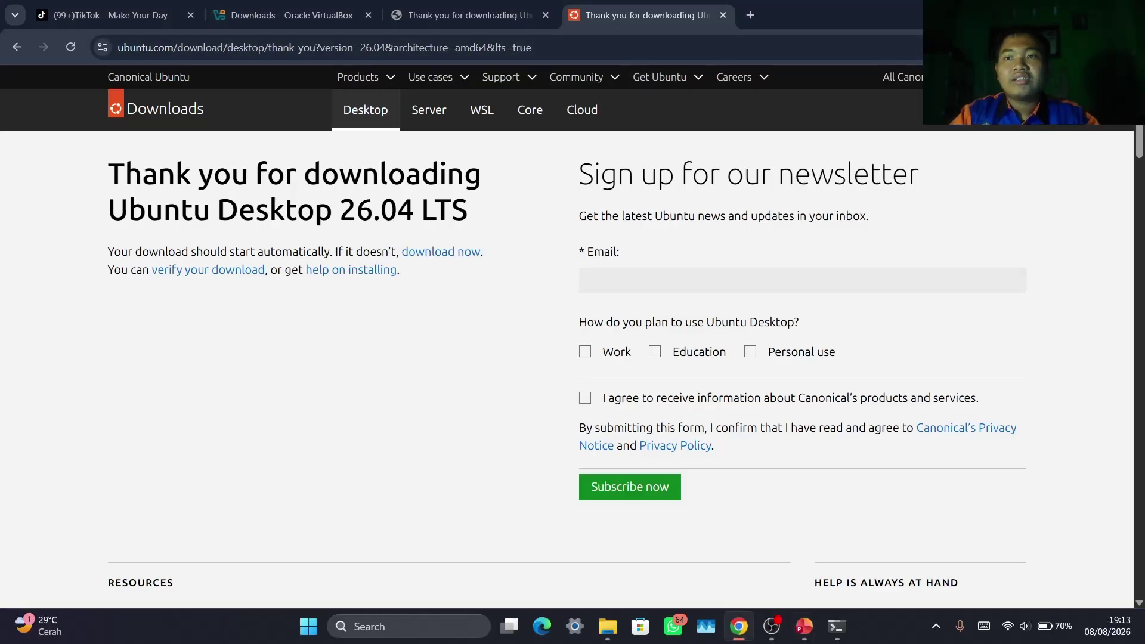
key(alt+Tab)
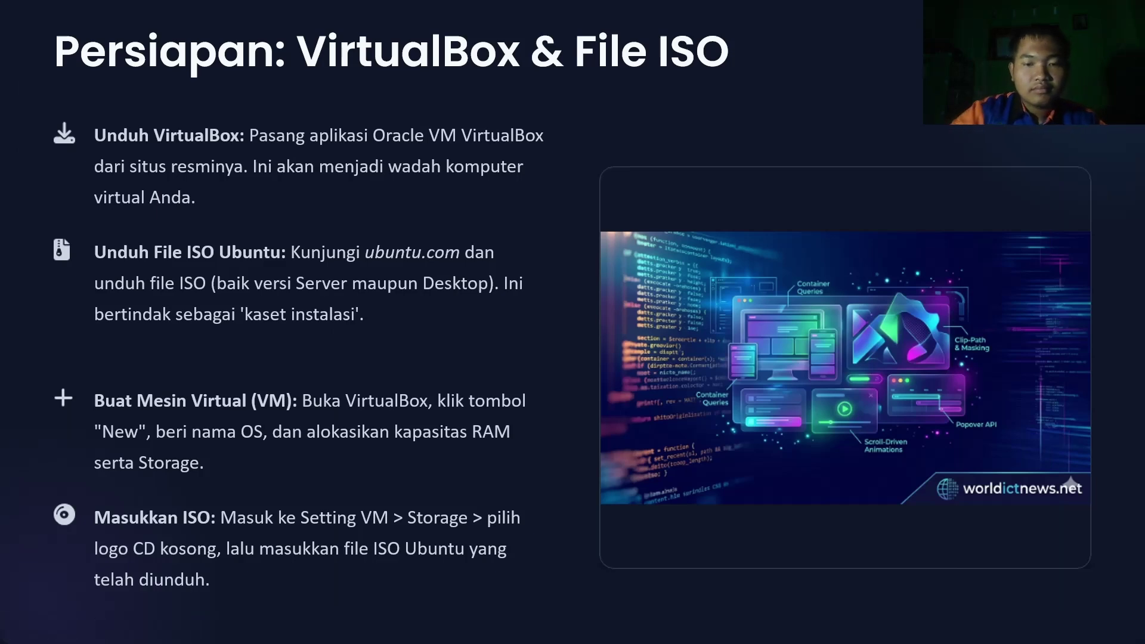
key(Escape)
key(super+d)
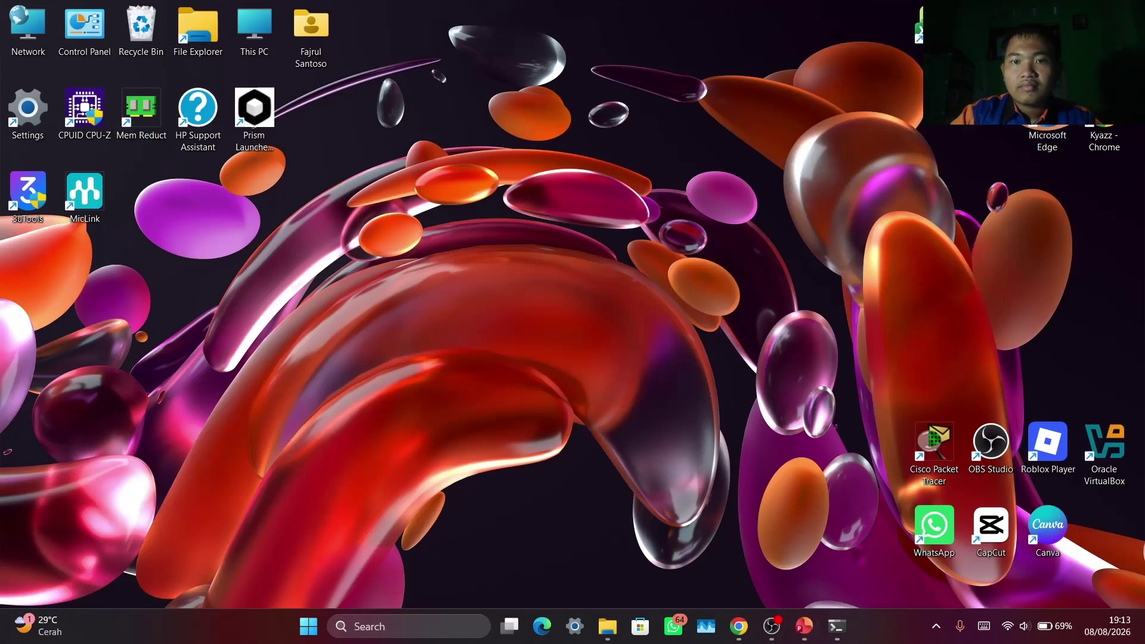
Briefly open and close VirtualBox Manager, then view drive Data (D:) in File Explorer
click(1108, 467)
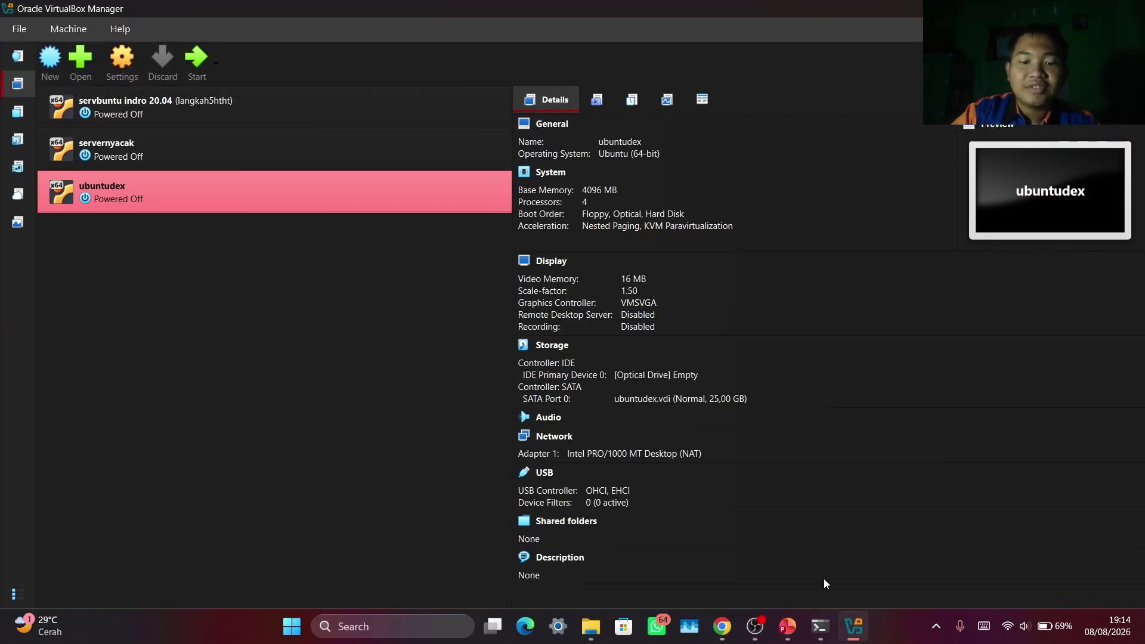
click(1131, 9)
click(611, 638)
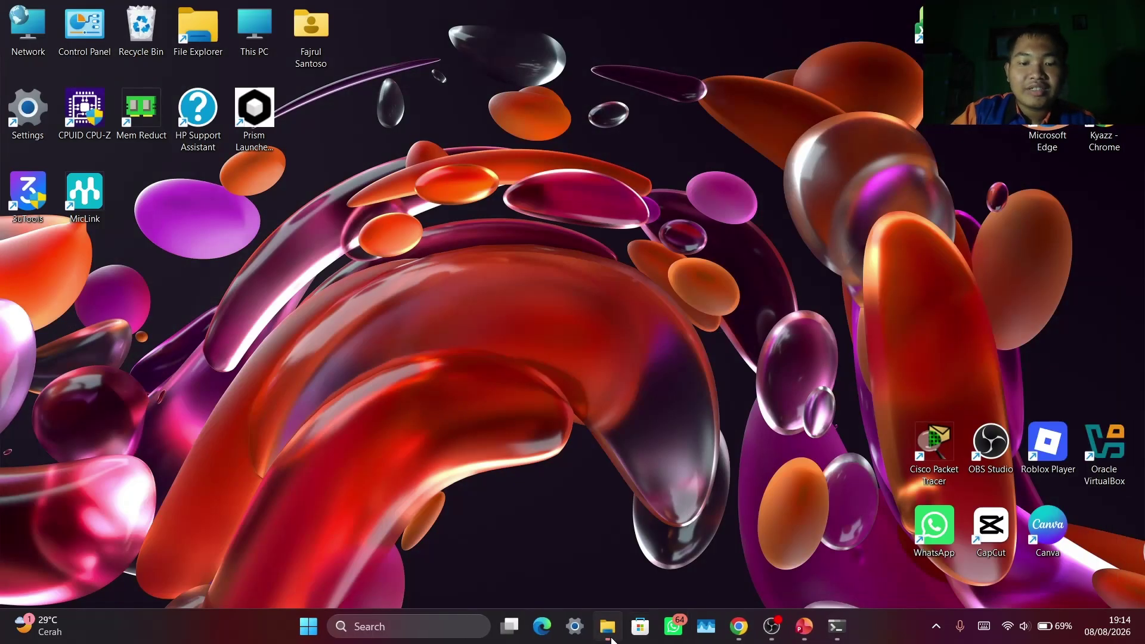
click(83, 548)
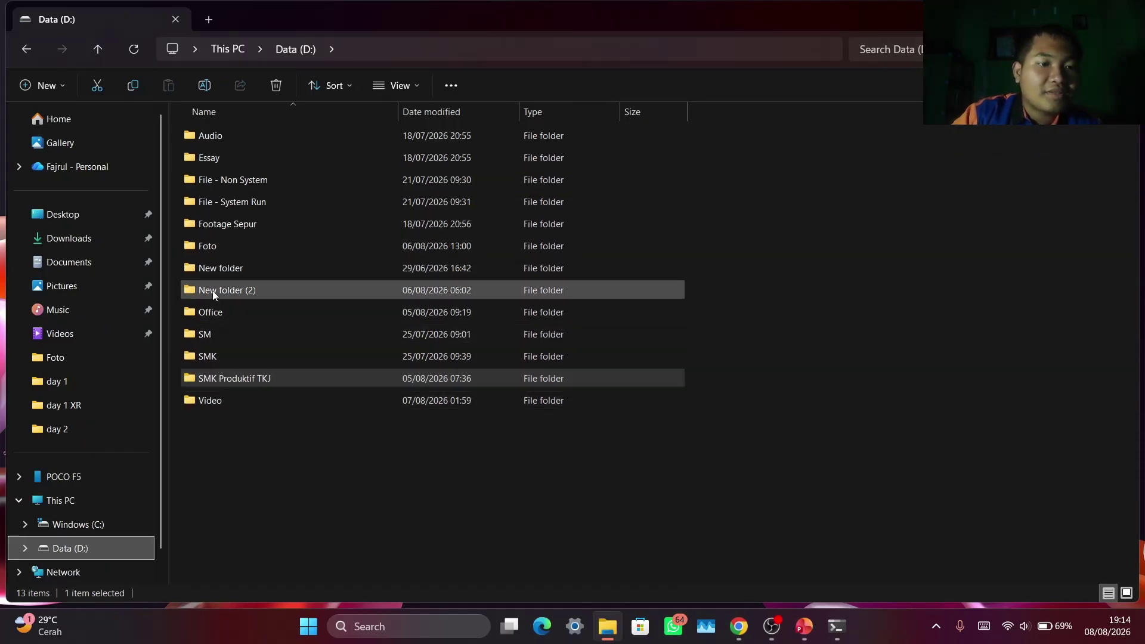
Browse to D:\File - Non System\Setup and launch the VirtualBox-7.2.12-174389-Win installer
double_click(216, 202)
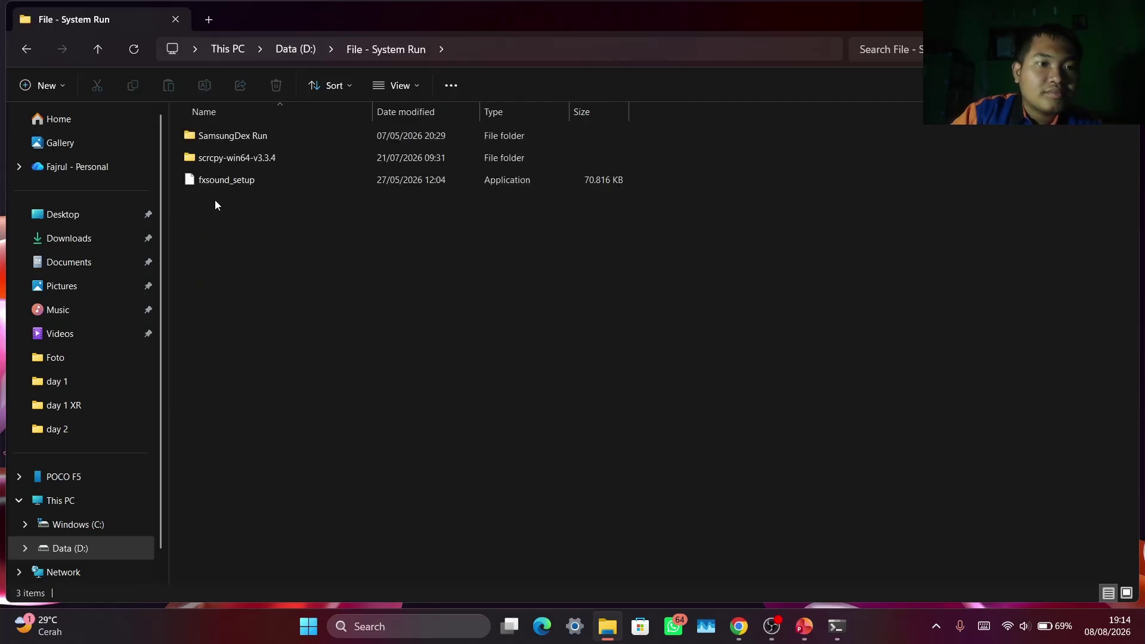
click(25, 57)
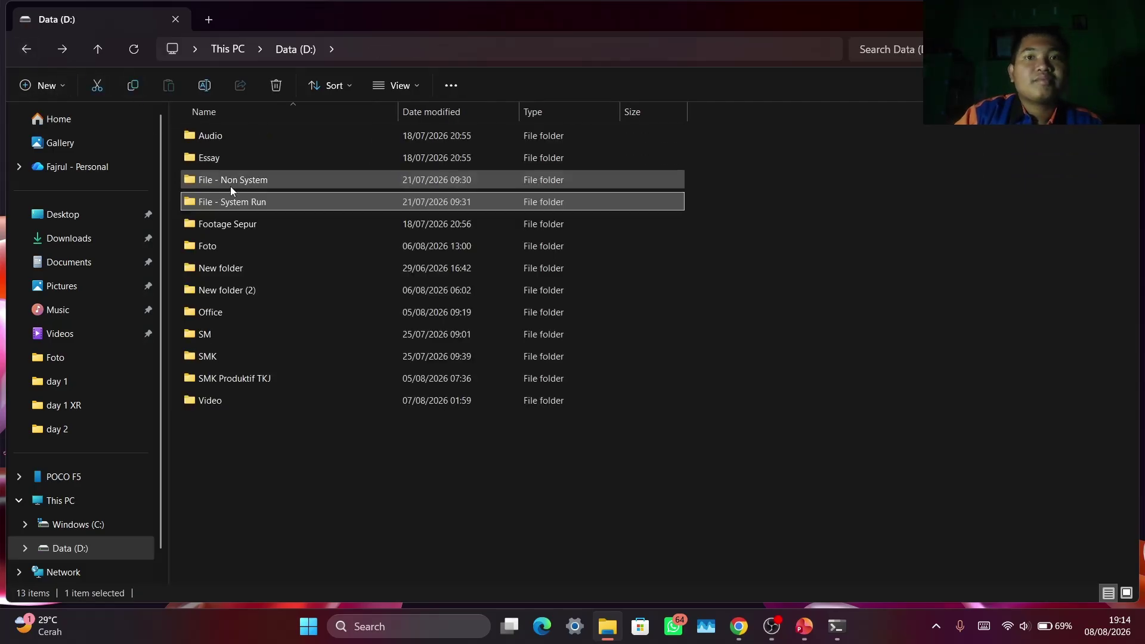
click(66, 245)
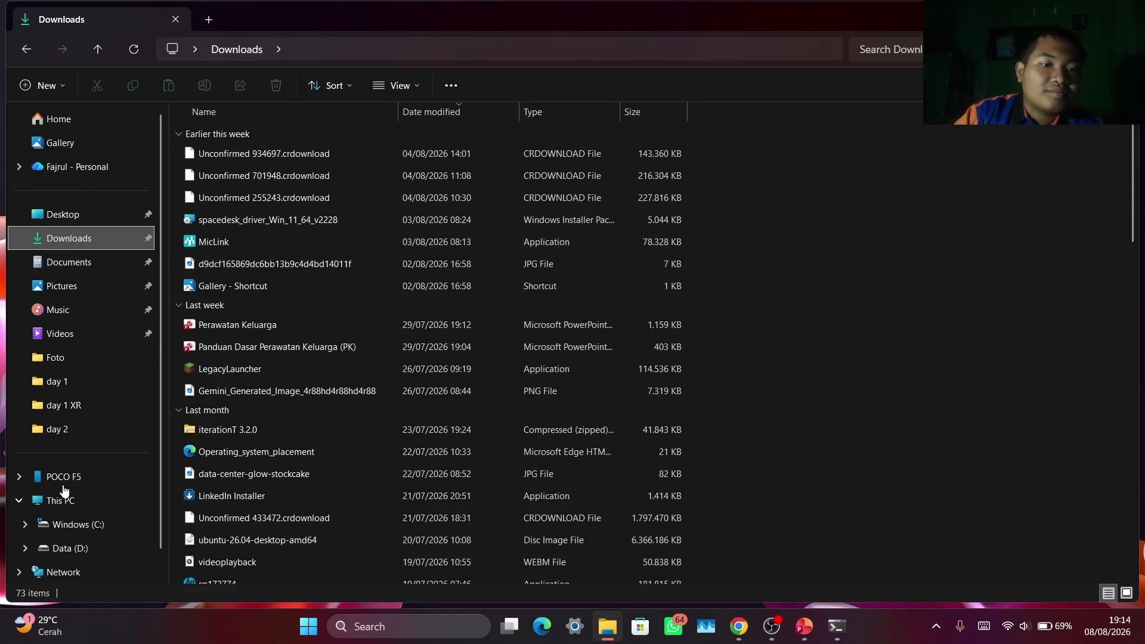
click(60, 548)
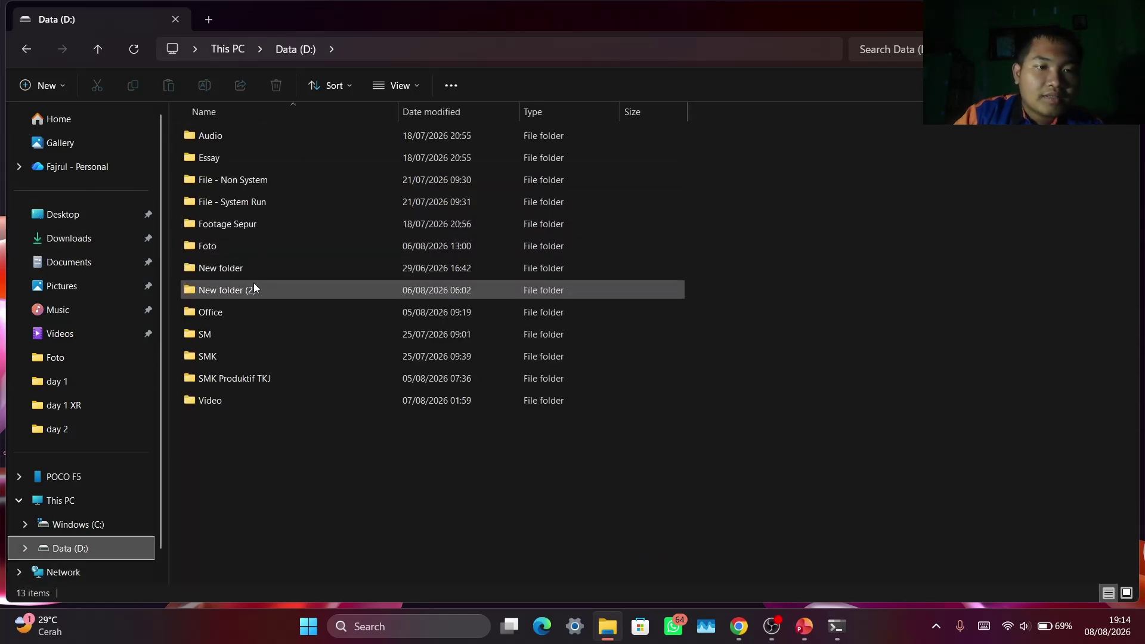
double_click(257, 178)
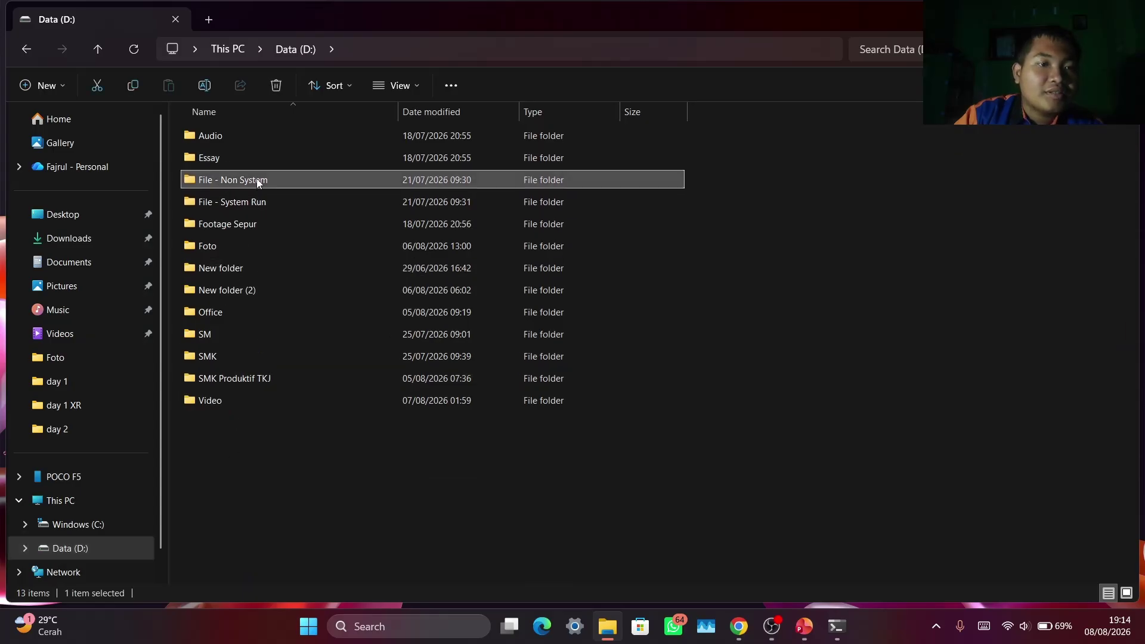
double_click(256, 163)
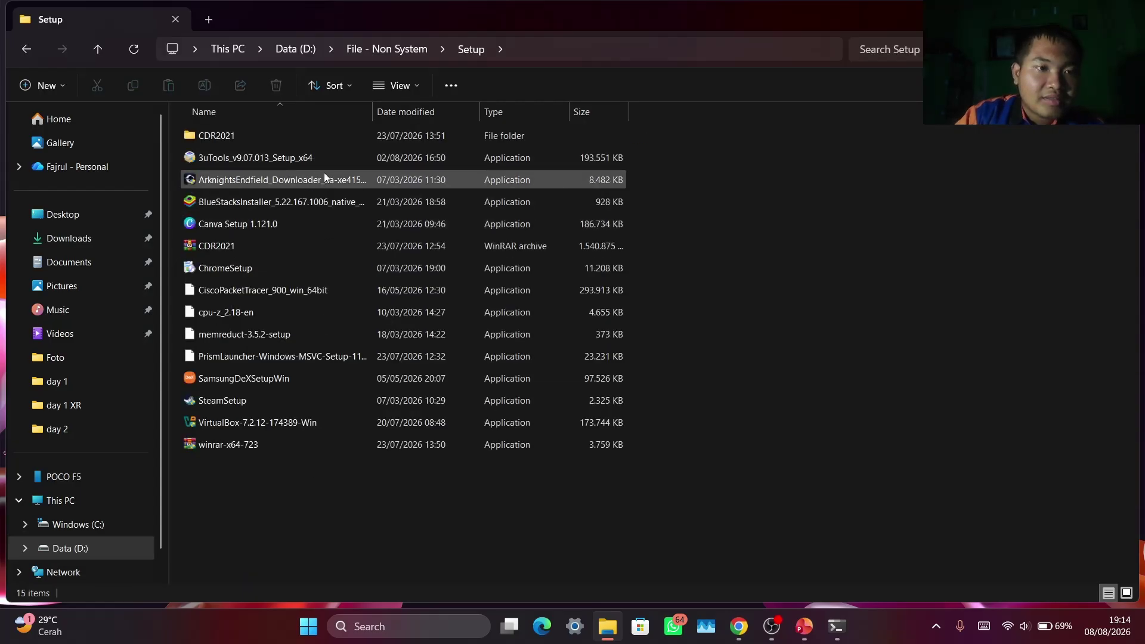
double_click(270, 425)
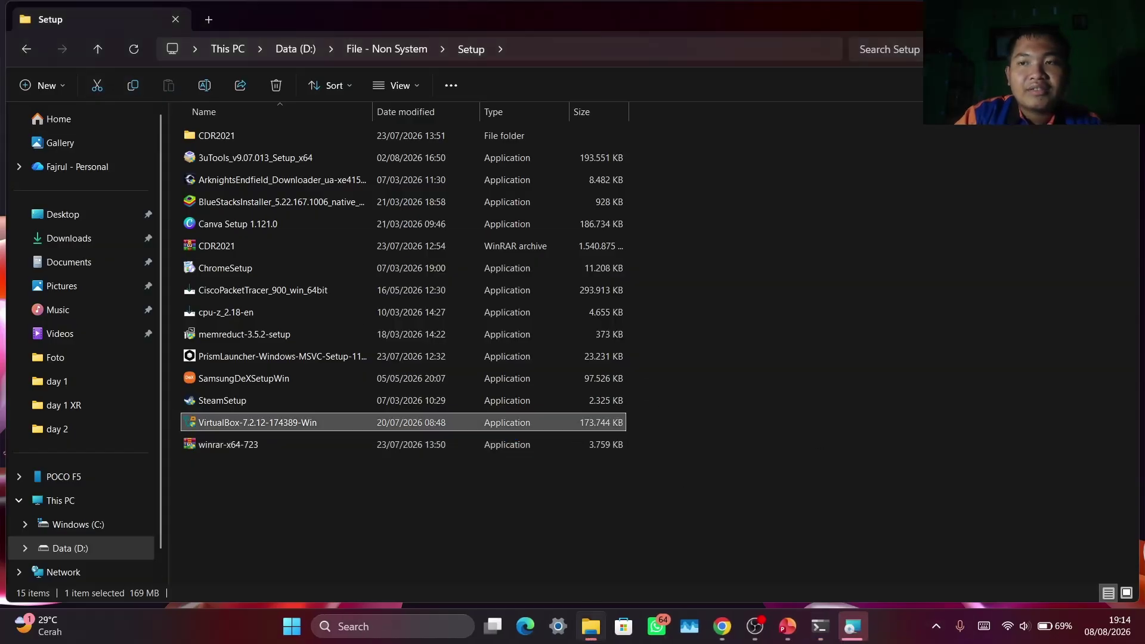
Accept the VirtualBox 7.2.12 license, then cancel the installation and close the interrupted installer
click(1052, 19)
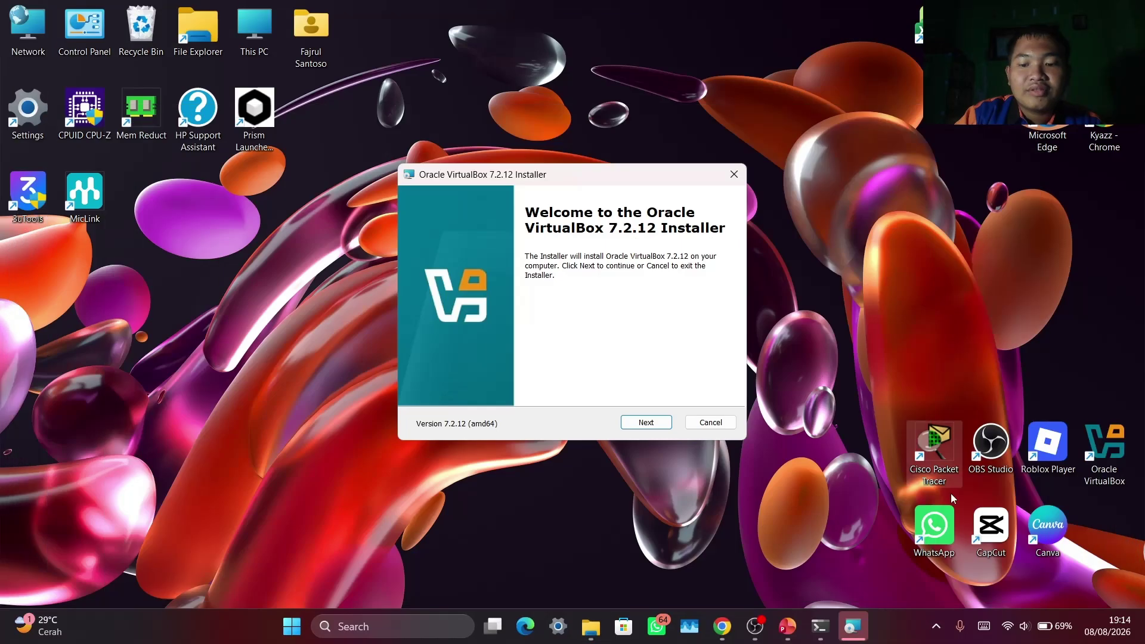
click(648, 423)
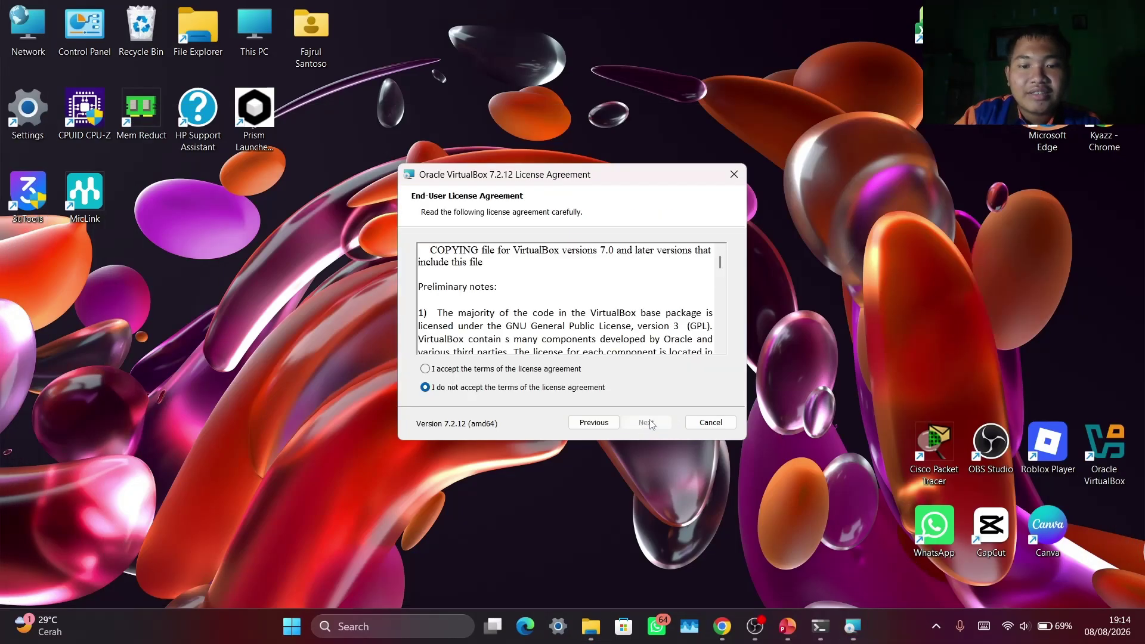
click(425, 369)
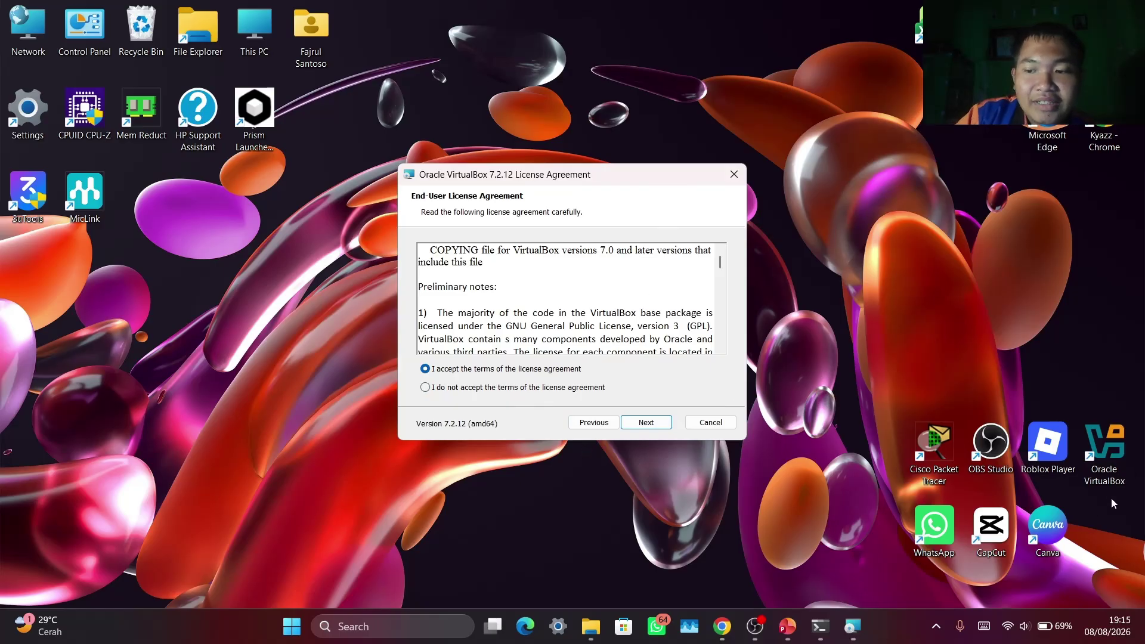
click(734, 174)
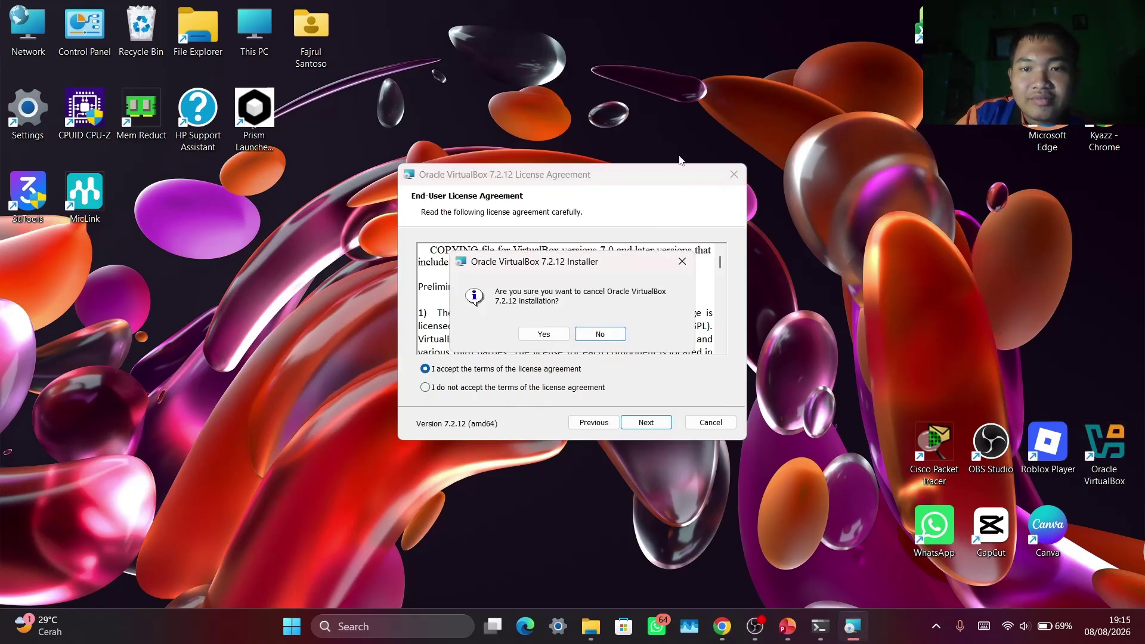
click(544, 334)
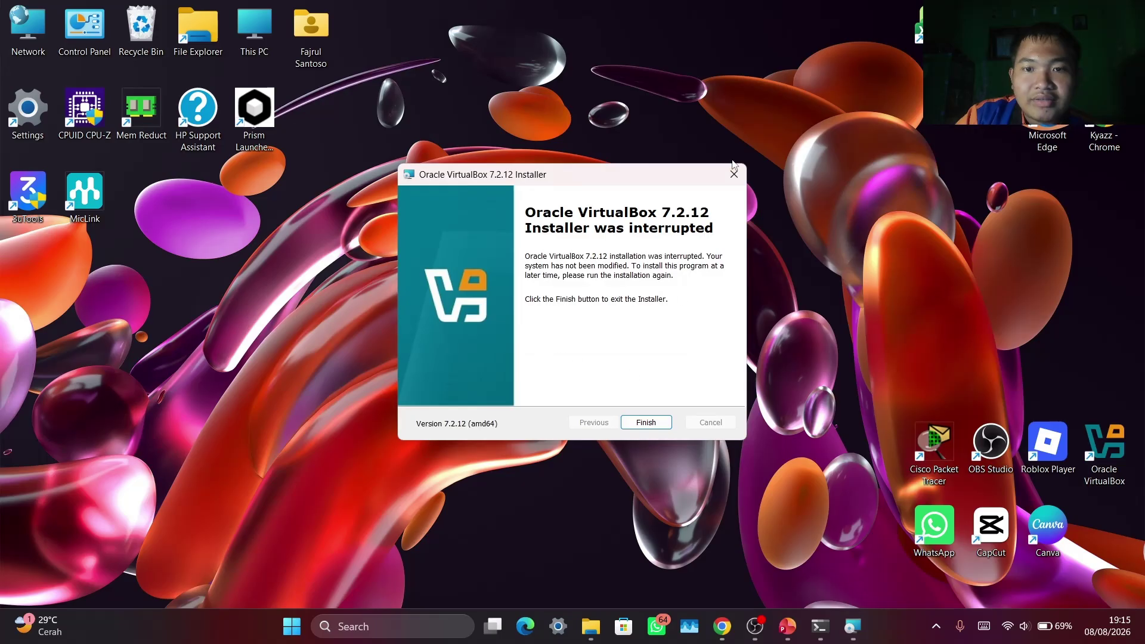
click(734, 179)
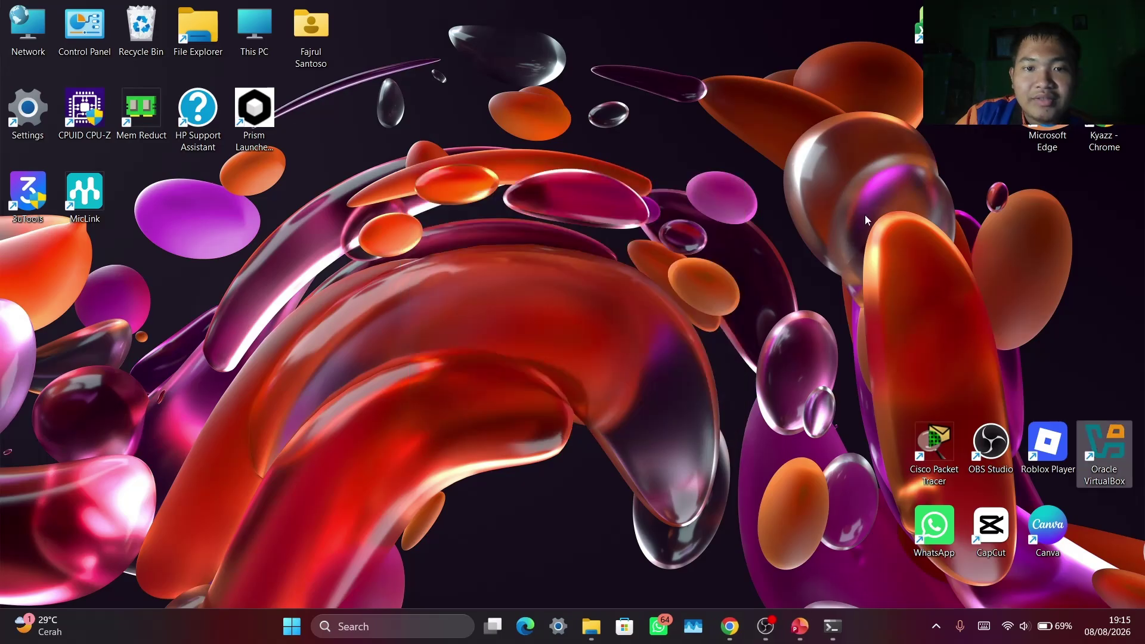
Create a new virtual machine named 'masukan na' and choose Other… to browse for an ISO image
double_click(1088, 432)
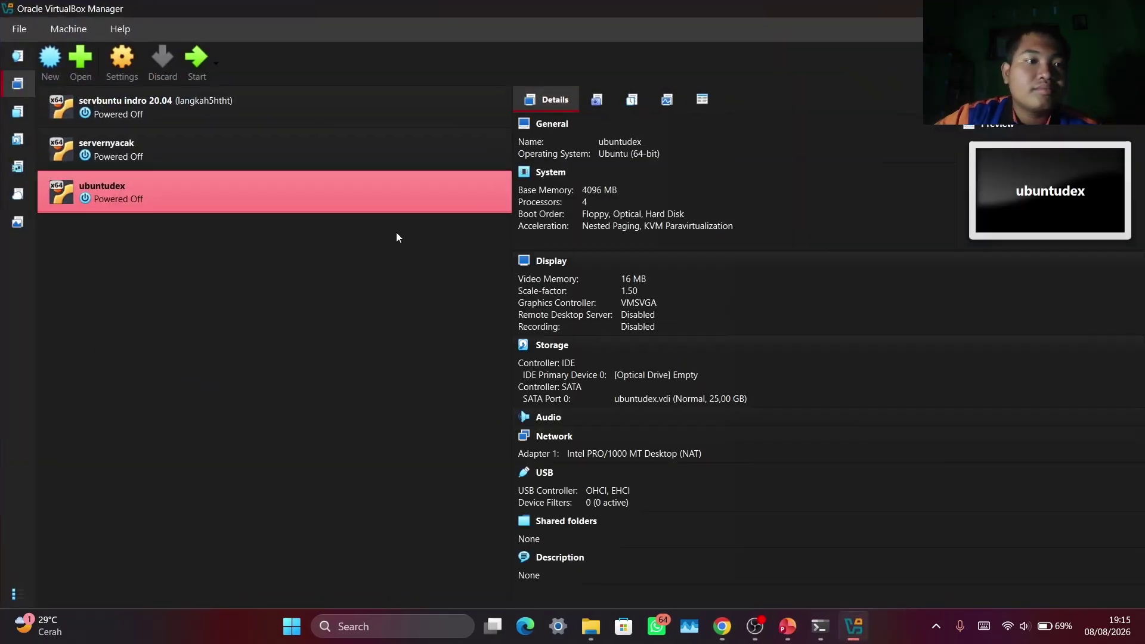
click(51, 60)
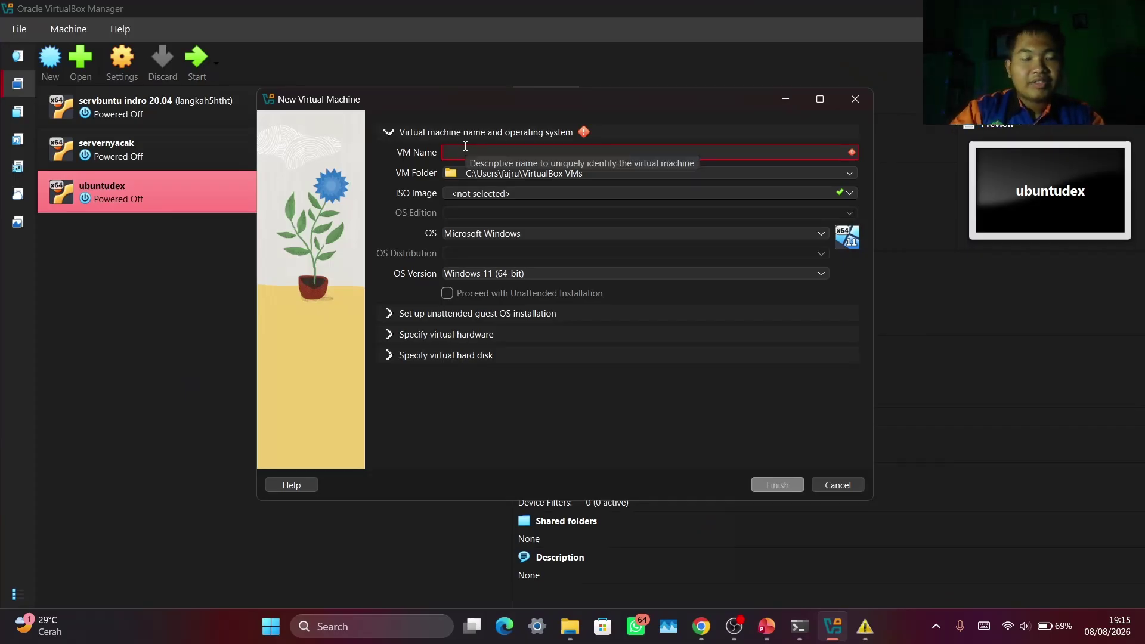
text(ma)
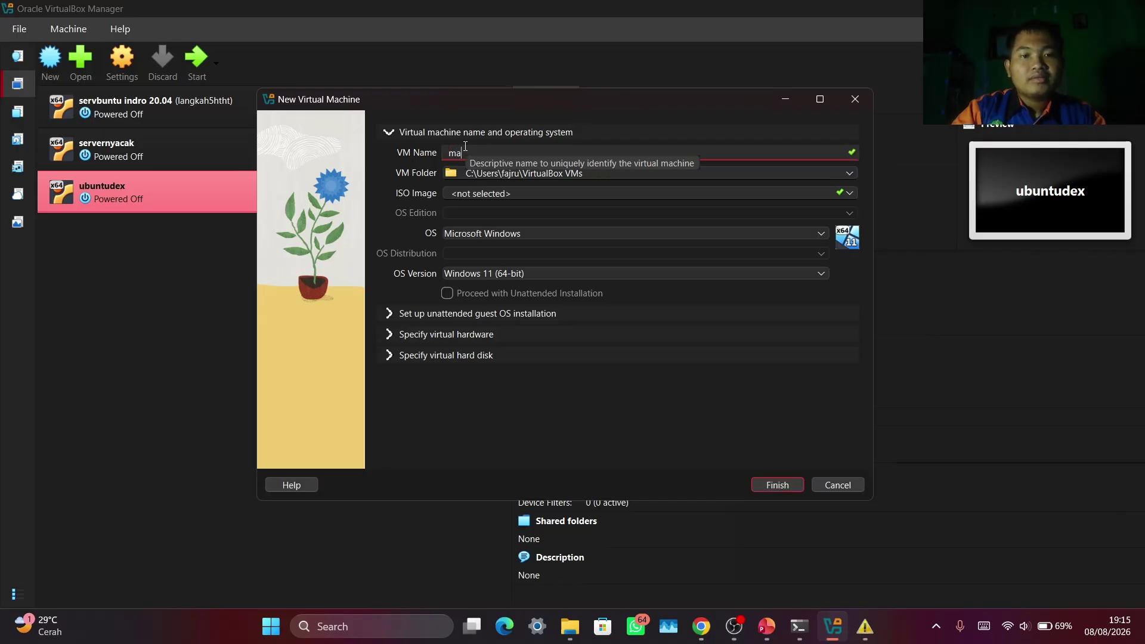
text(sukan nama)
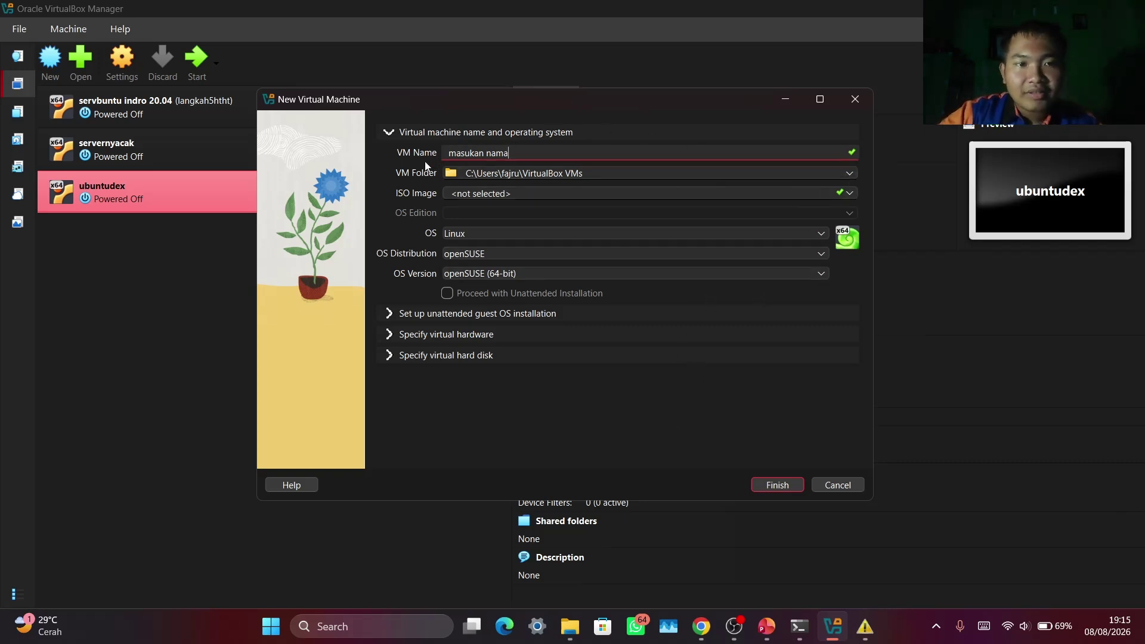
click(849, 173)
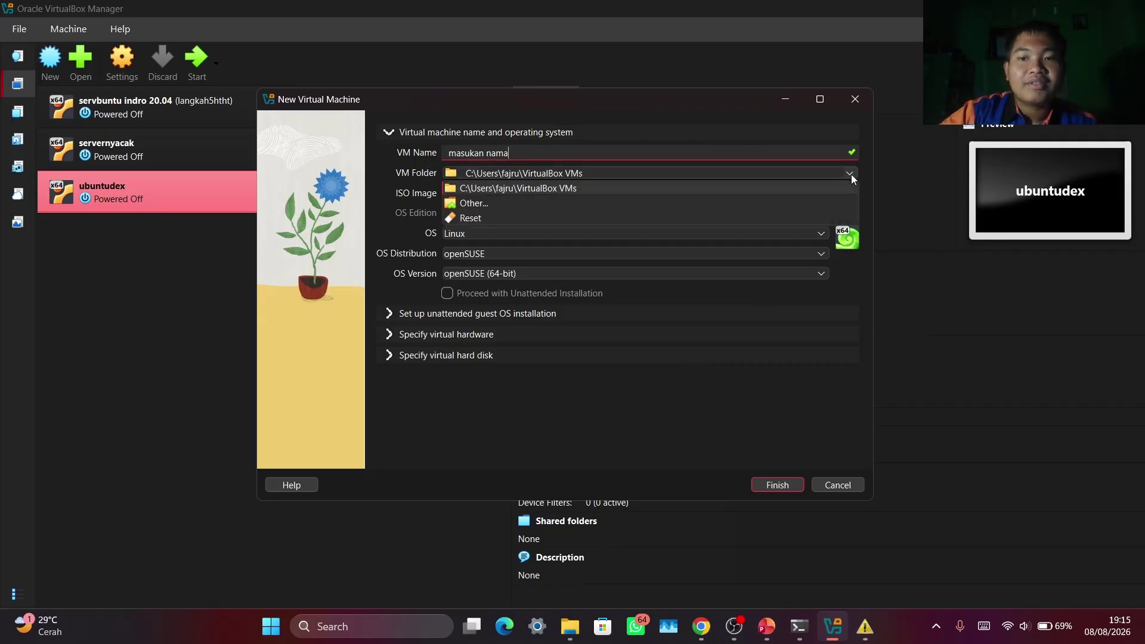
click(854, 170)
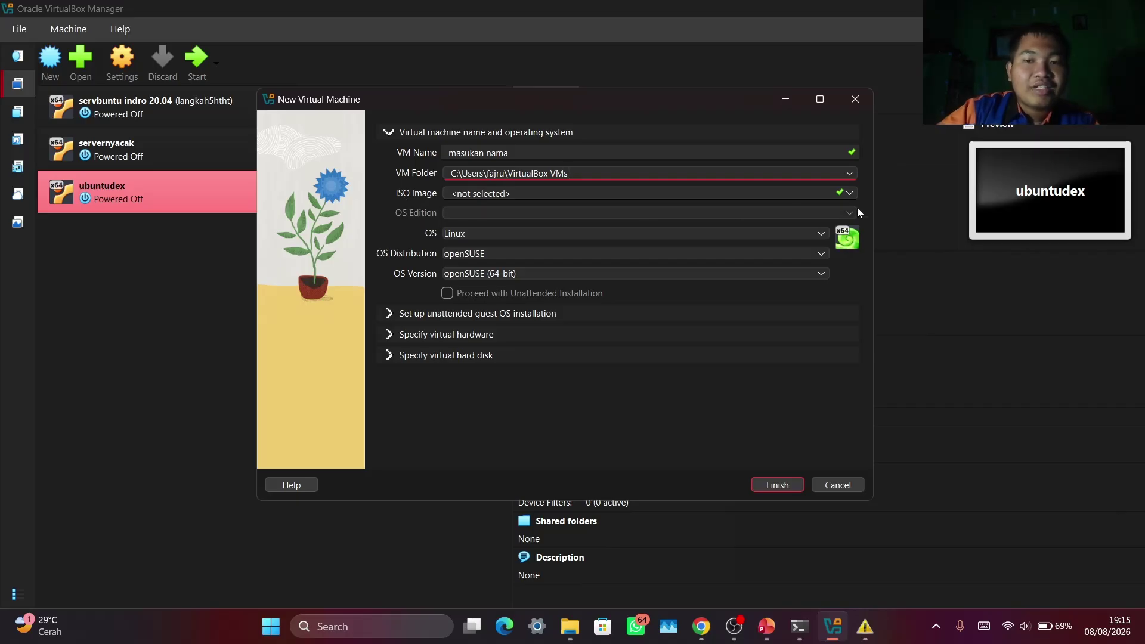
click(850, 193)
click(574, 223)
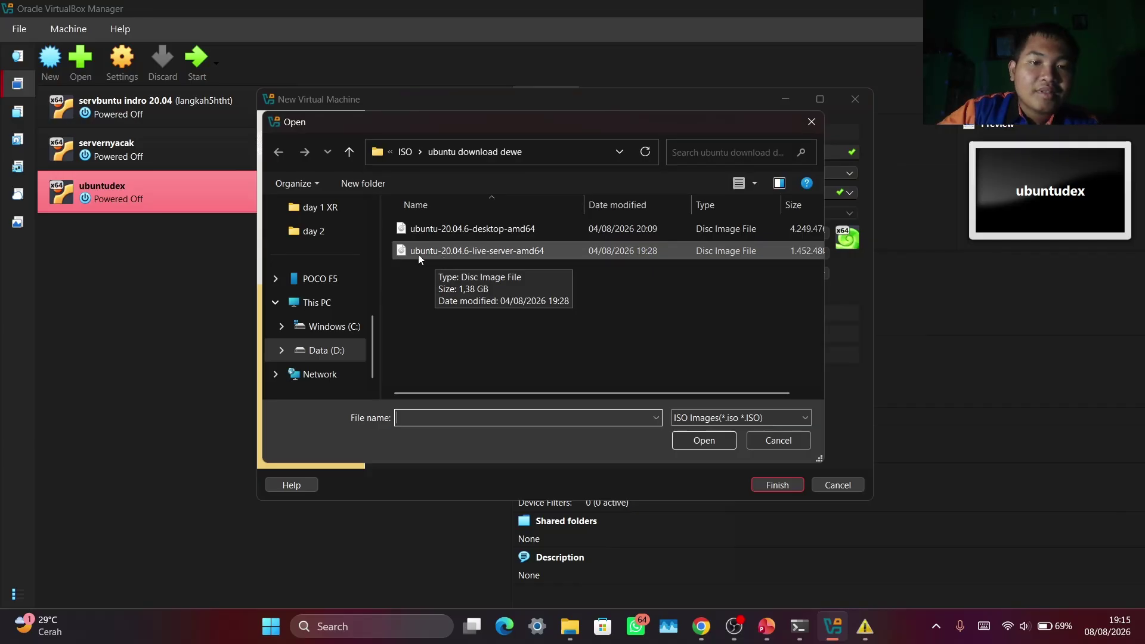
Attach ubuntu-20.04.6-live-server-amd64.iso to the new machine, keeping Proceed with Unattended Installation enabled
click(470, 253)
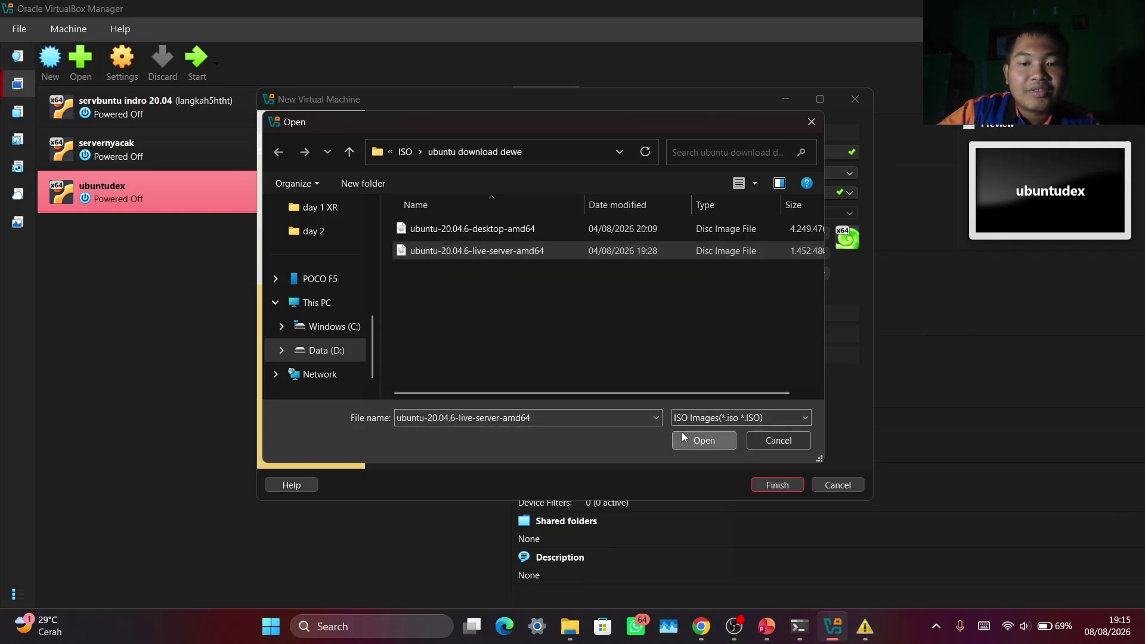
click(704, 441)
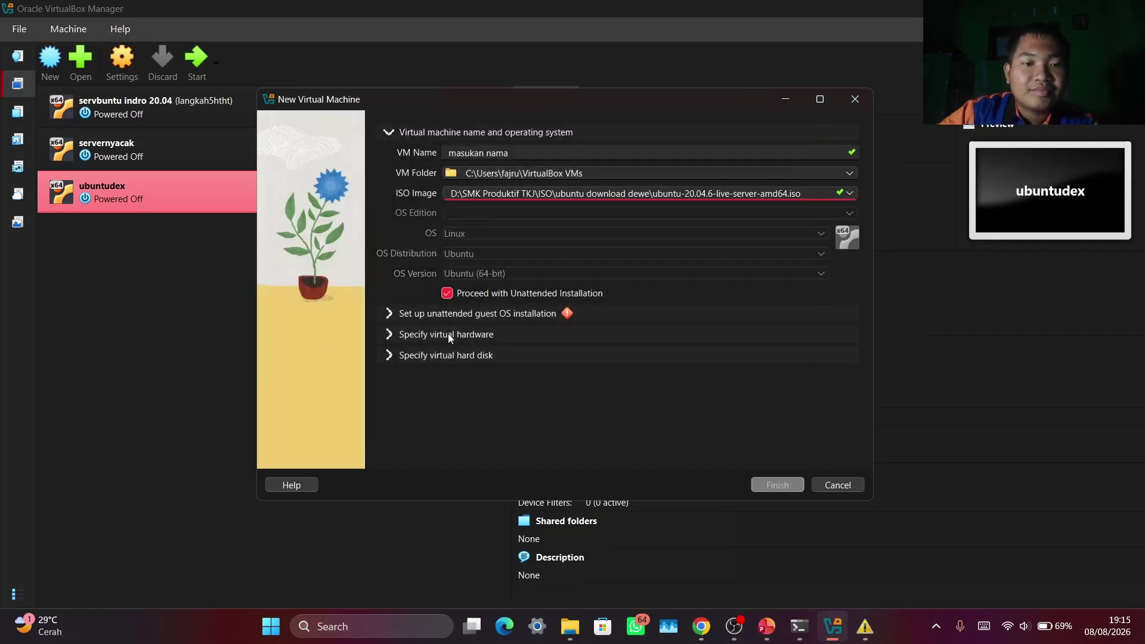
click(447, 293)
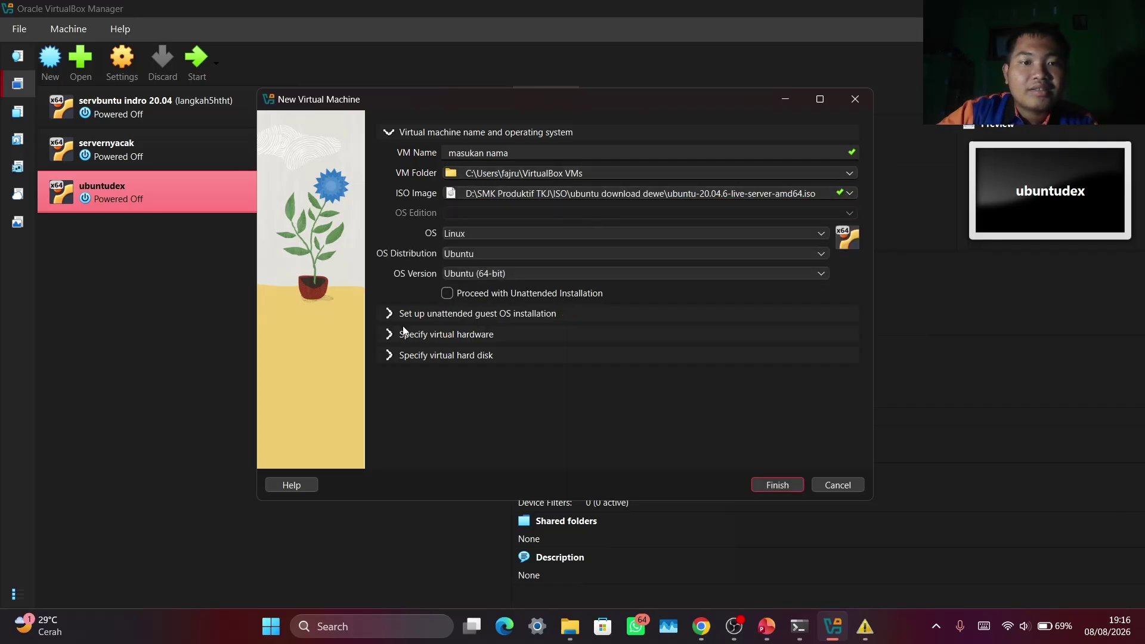
click(389, 314)
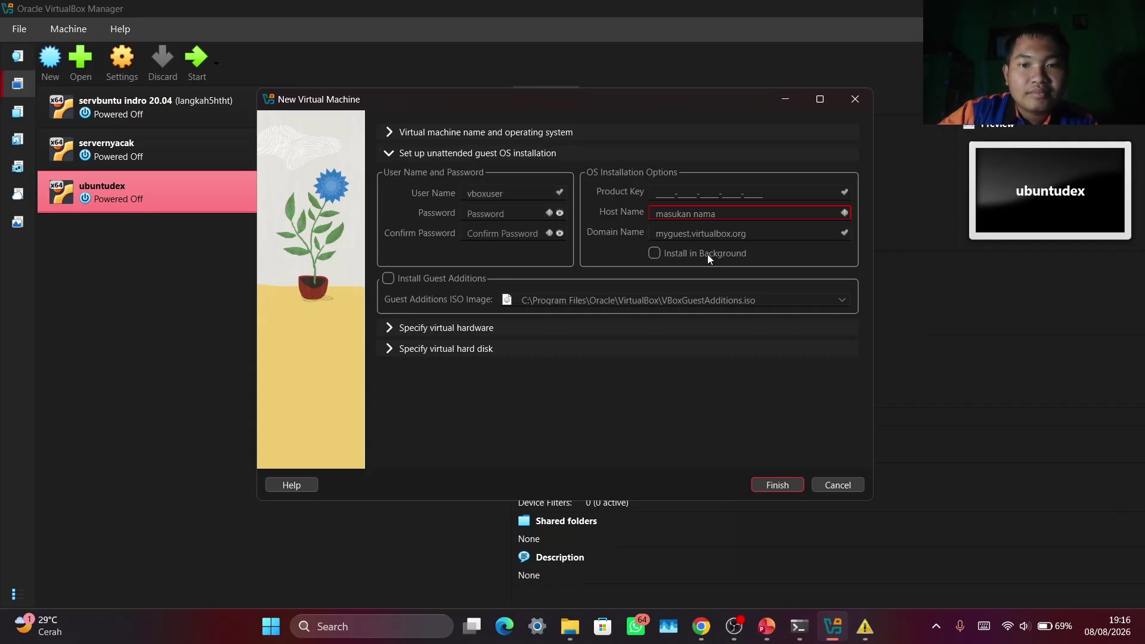
click(388, 325)
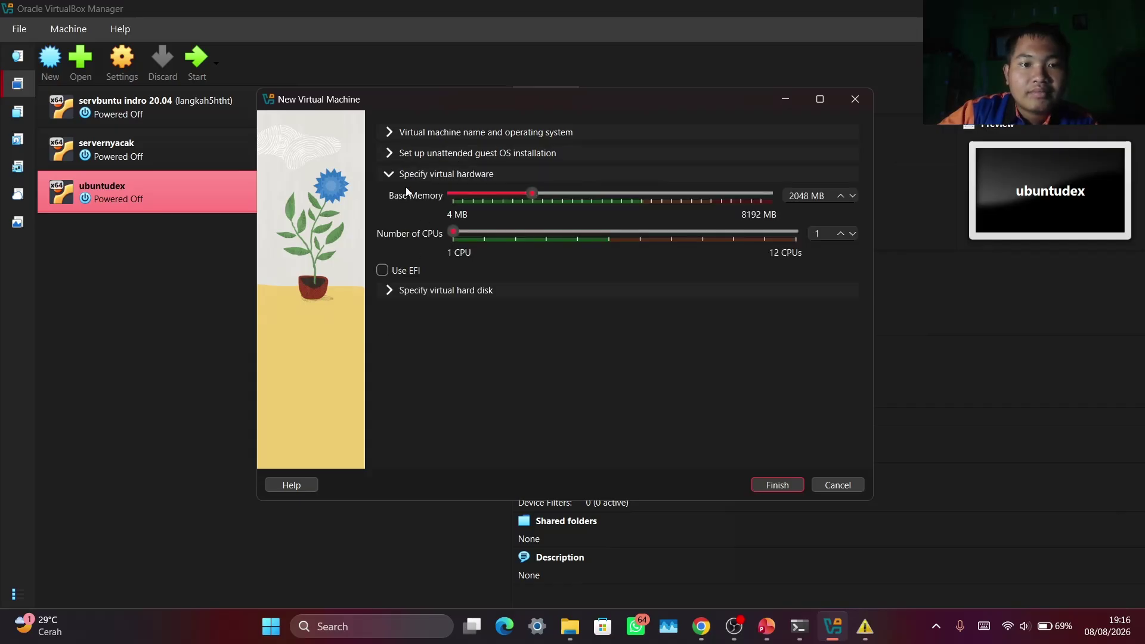
click(391, 154)
click(474, 132)
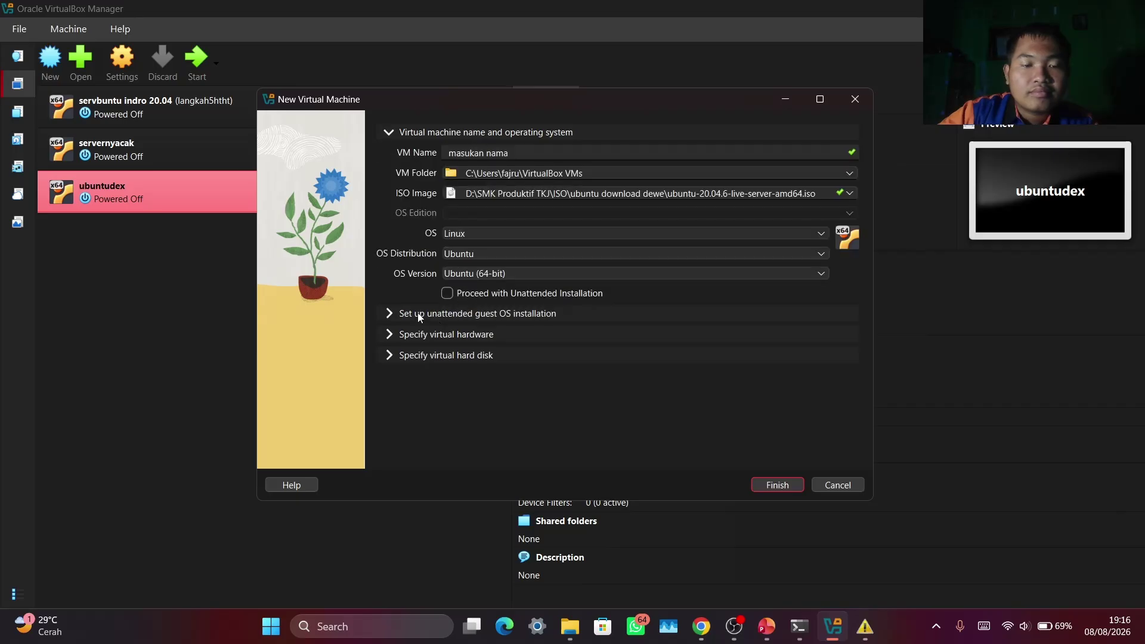
click(437, 316)
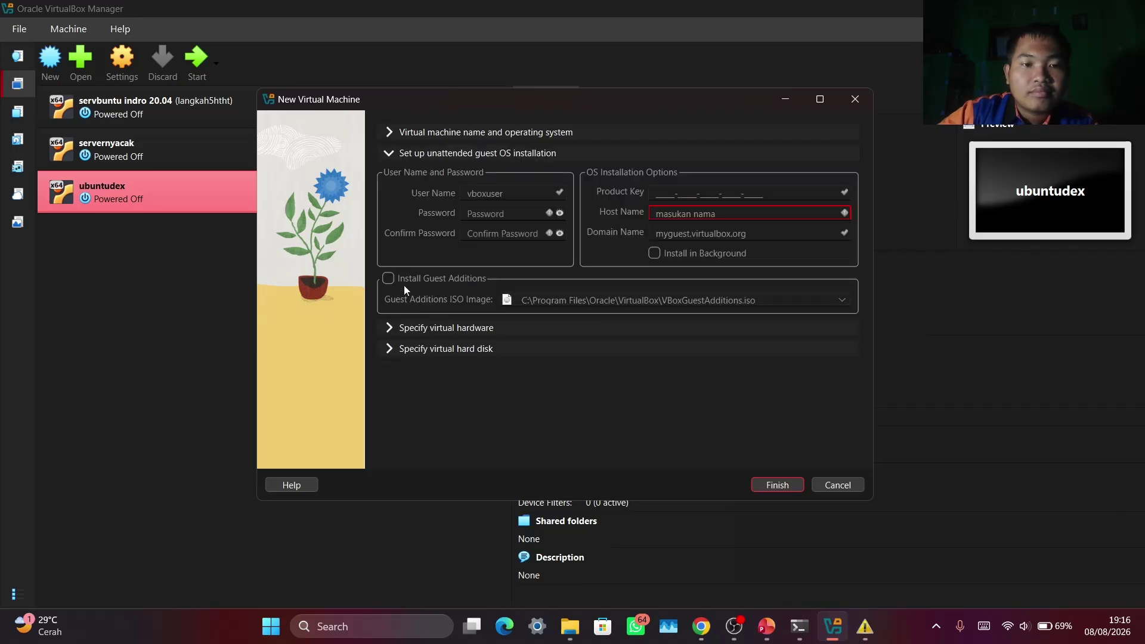
click(407, 132)
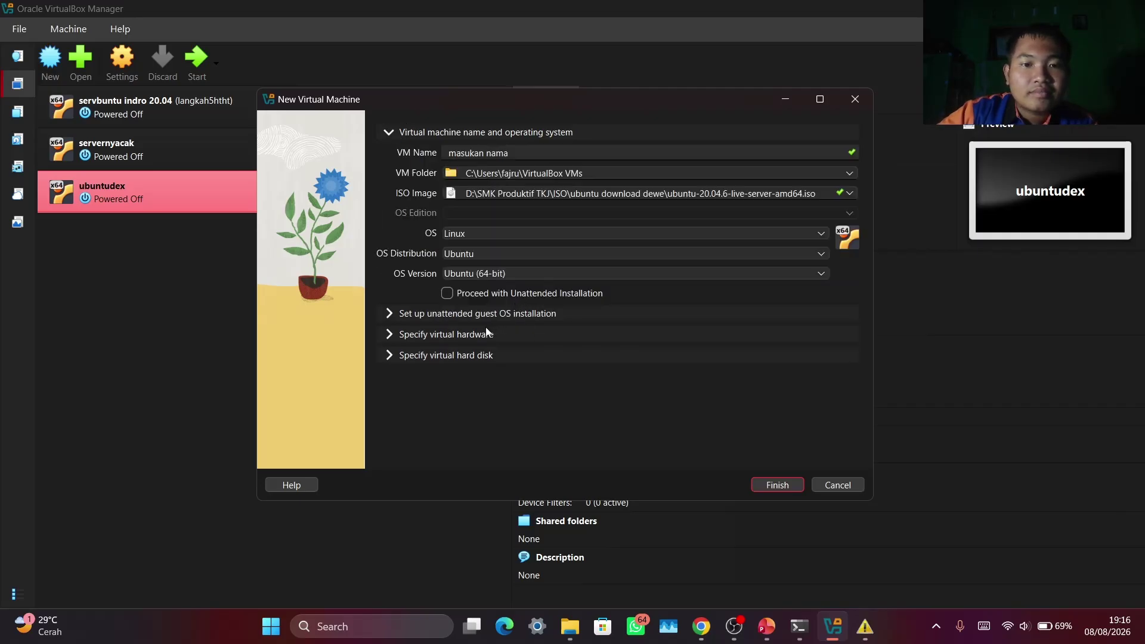
click(447, 295)
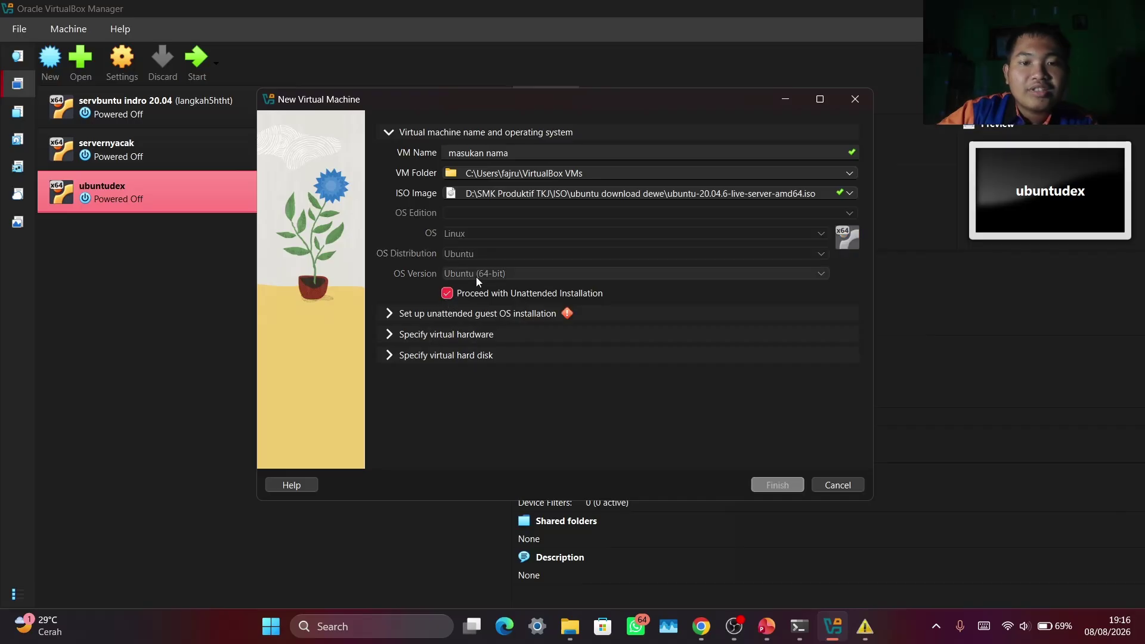
Change the unattended account user name from vboxuser to 'user' and fill in both password fields
click(456, 317)
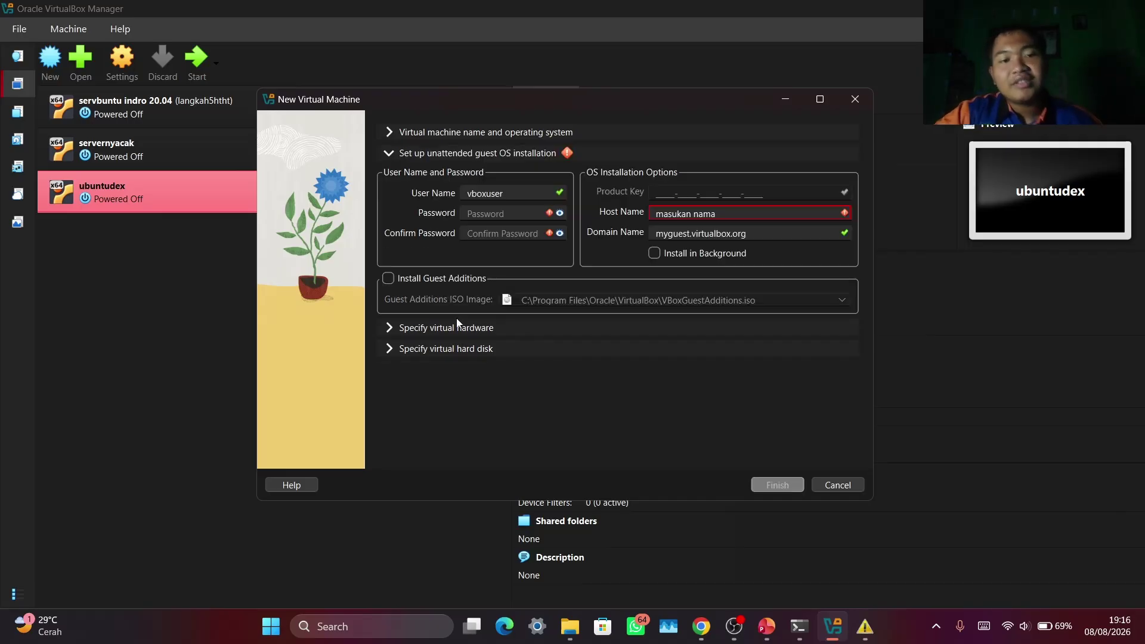
click(500, 192)
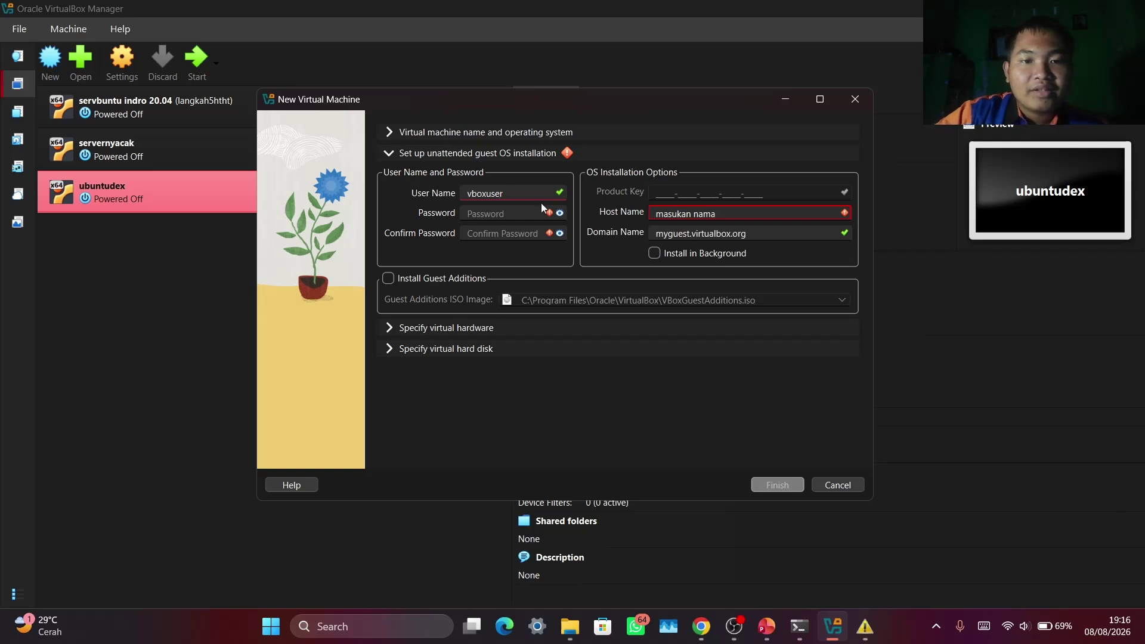
key(BackSpace)
key(BackSpace)
key(BackSpace)
key(BackSpace)
key(BackSpace)
key(BackSpace)
key(BackSpace)
key(BackSpace)
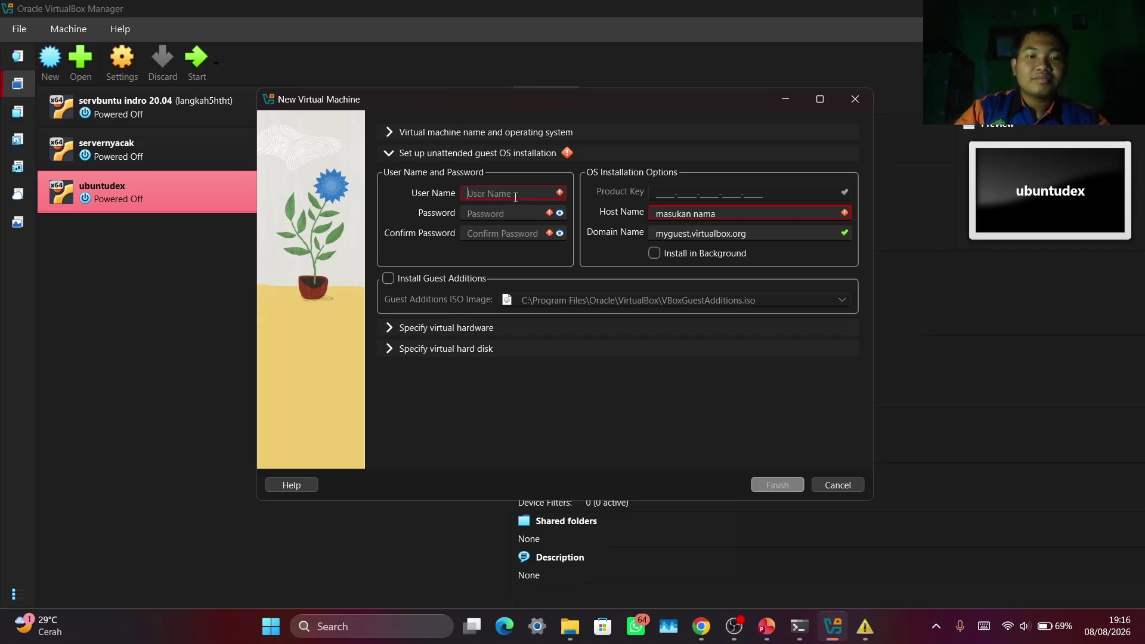
text(user)
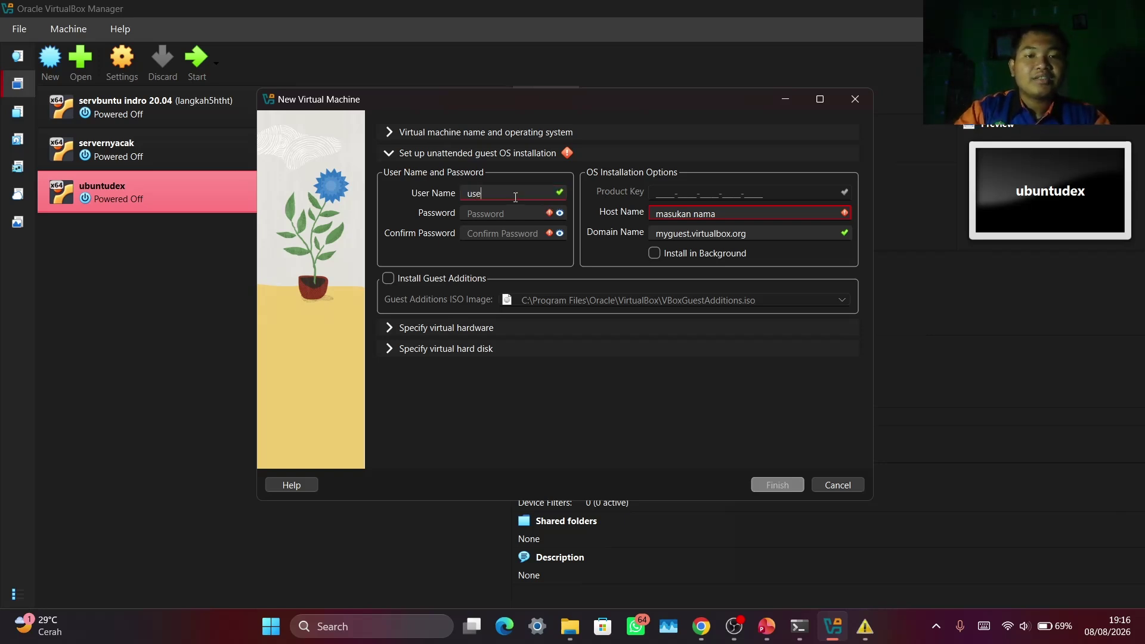
click(487, 214)
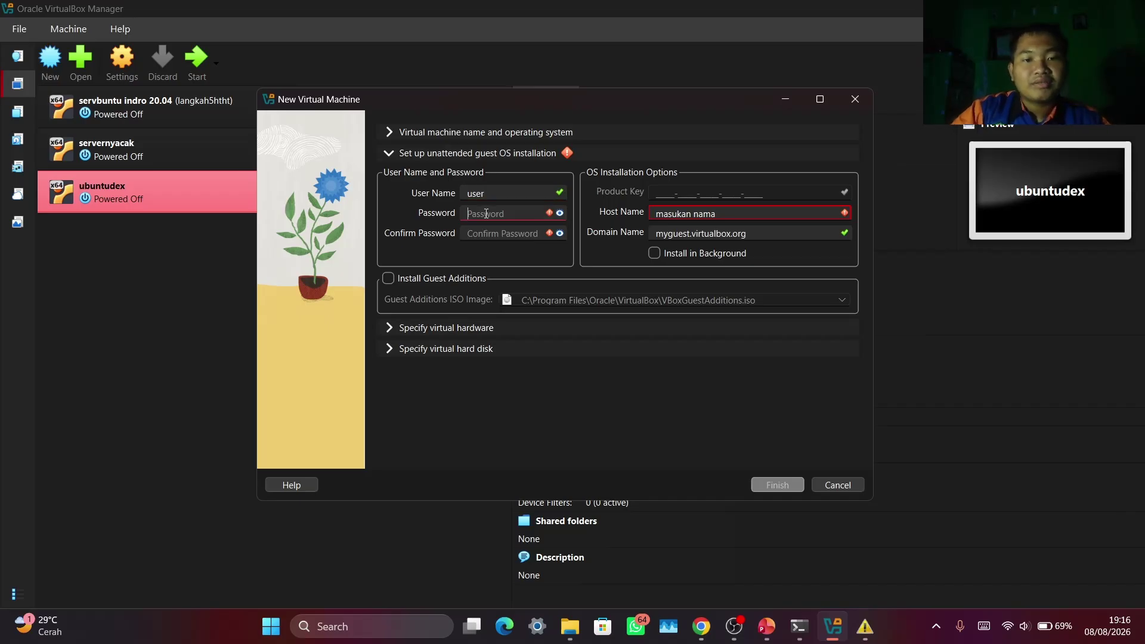
text(12)
click(487, 233)
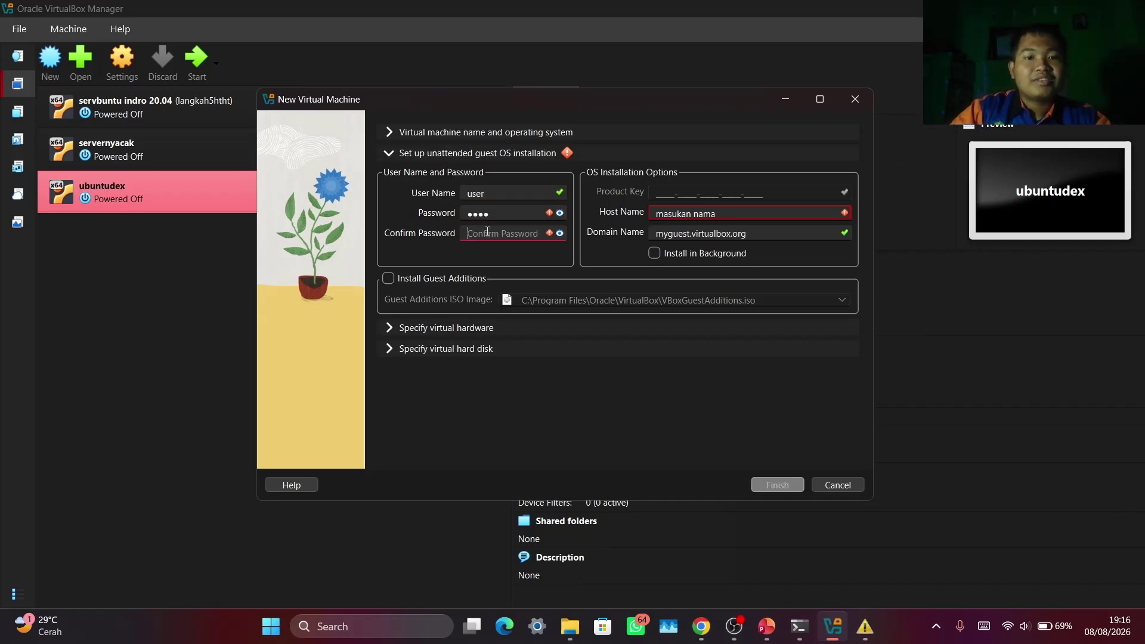
text(1234)
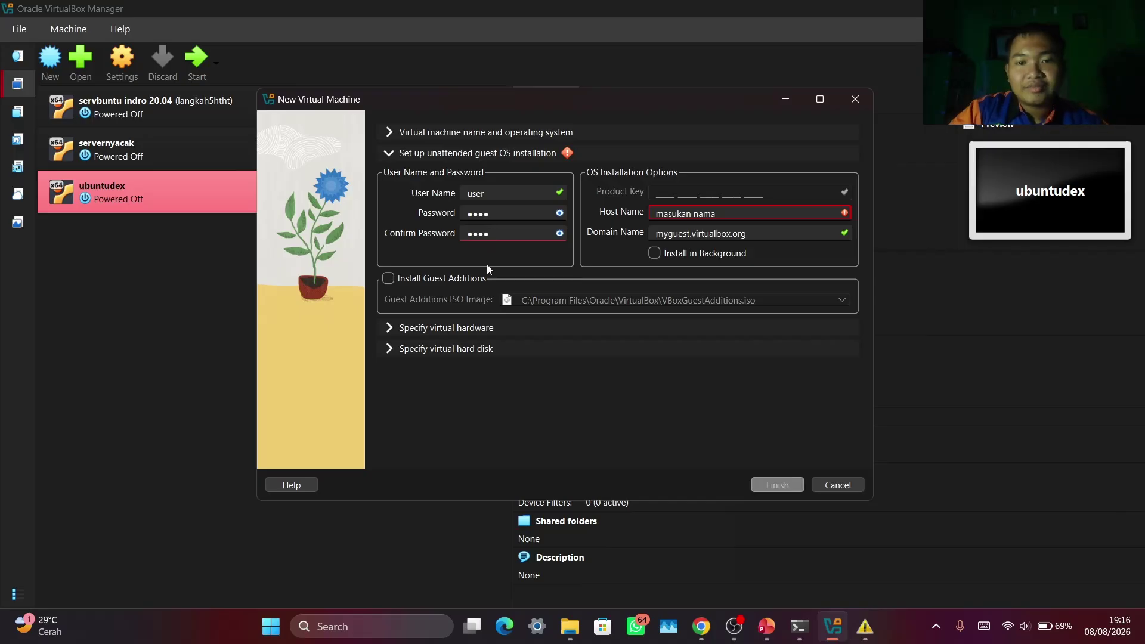
click(390, 329)
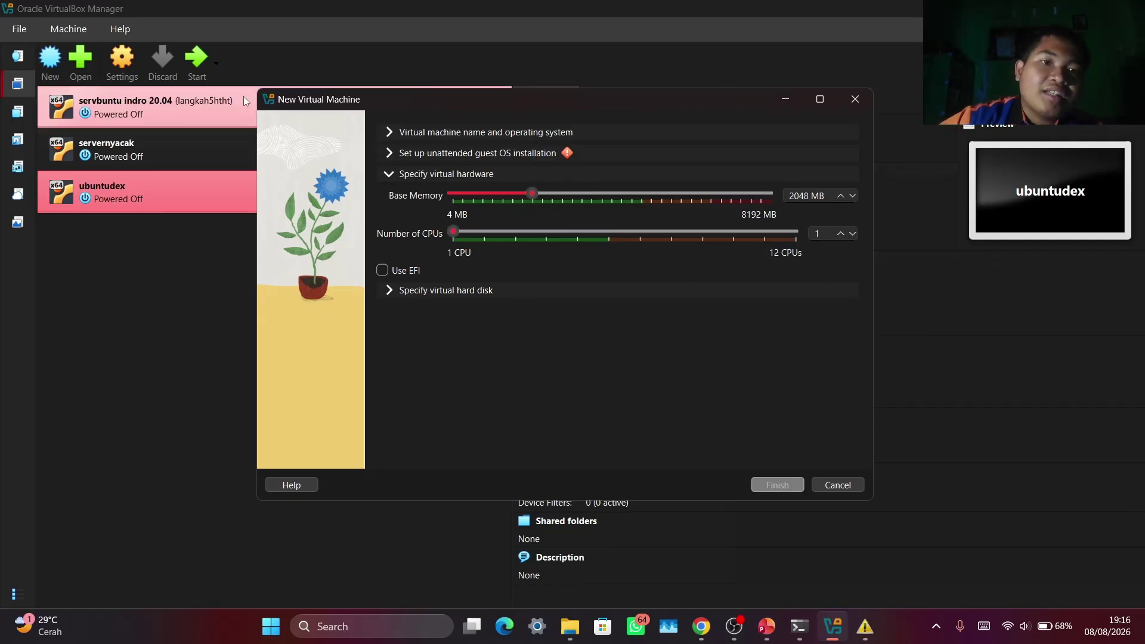
Raise the new machine's CPU count to 4 and expand its virtual hard disk settings
drag(332, 104, 430, 102)
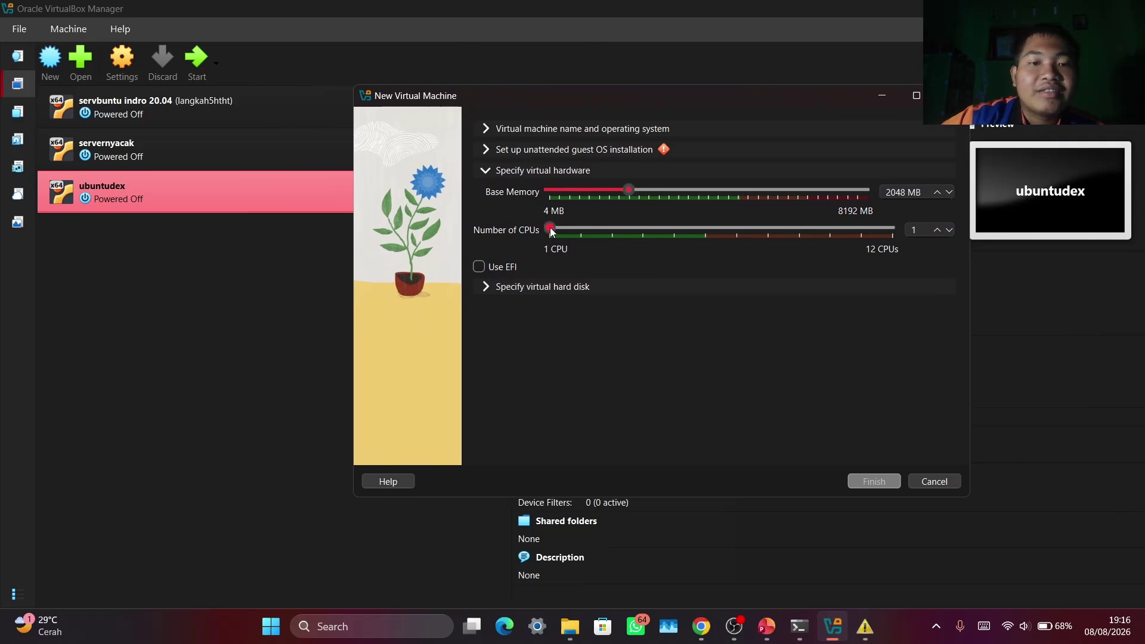
drag(599, 228, 626, 230)
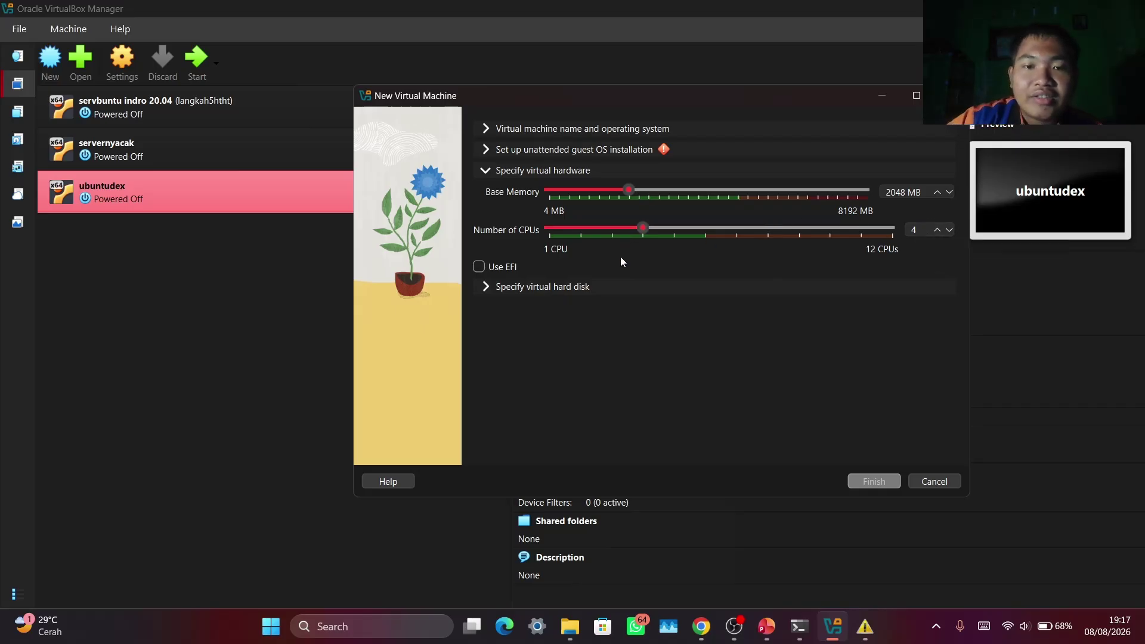
click(489, 288)
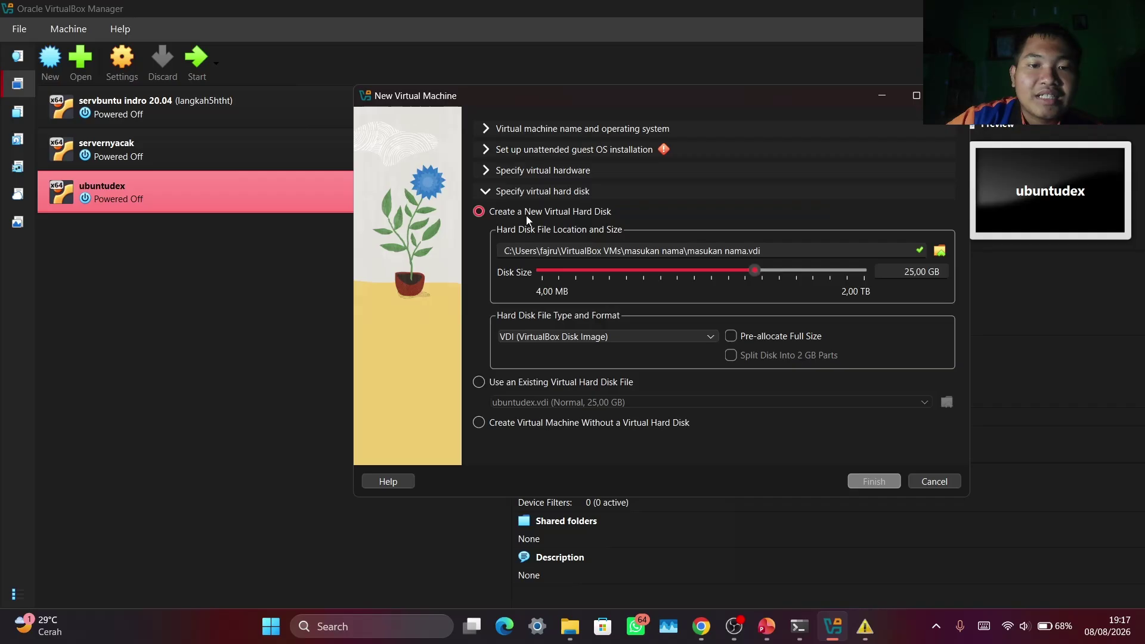
Shrink the new virtual hard disk to about 10,43 GB, then reopen the unattended installation settings
click(500, 174)
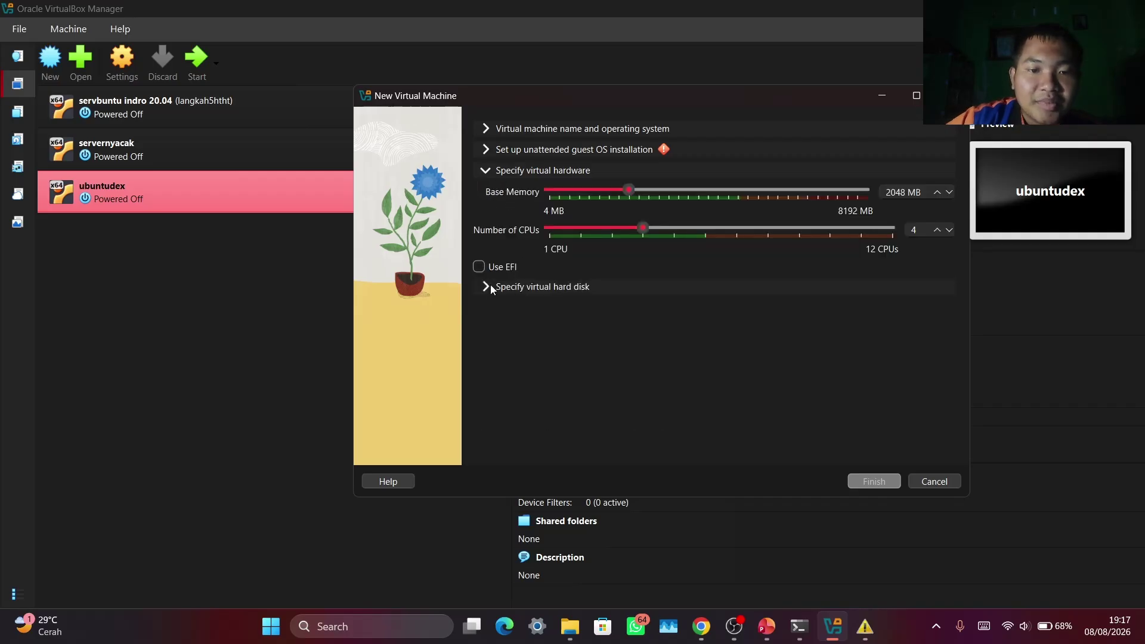
click(570, 291)
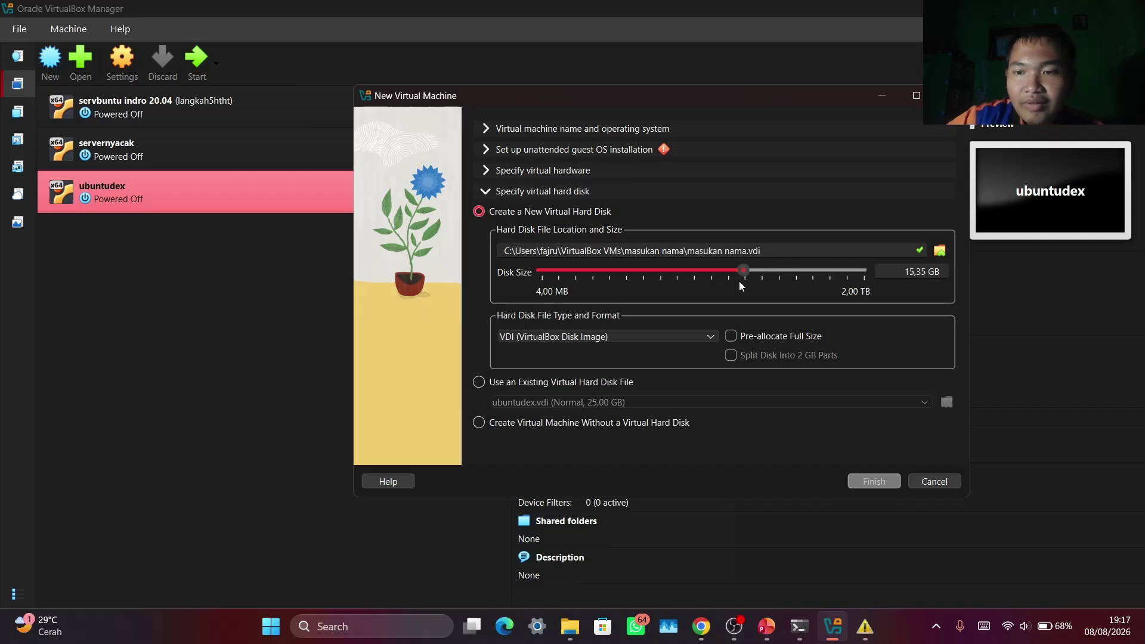
mouse_move(740, 281)
mouse_down()
mouse_move(695, 291)
mouse_move(734, 284)
mouse_up()
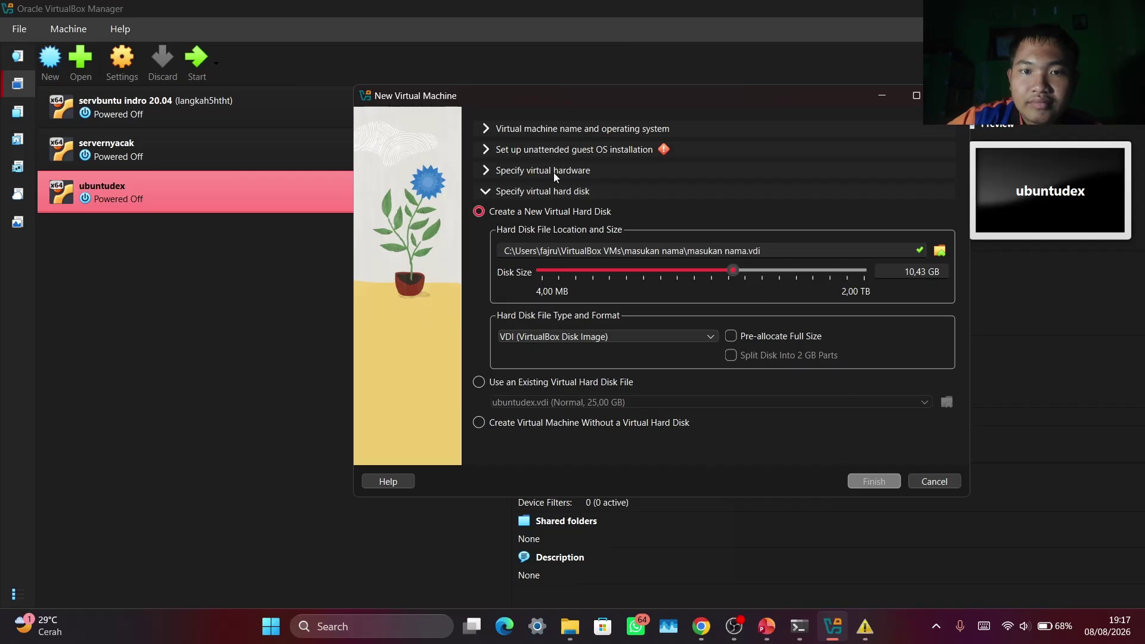
click(606, 150)
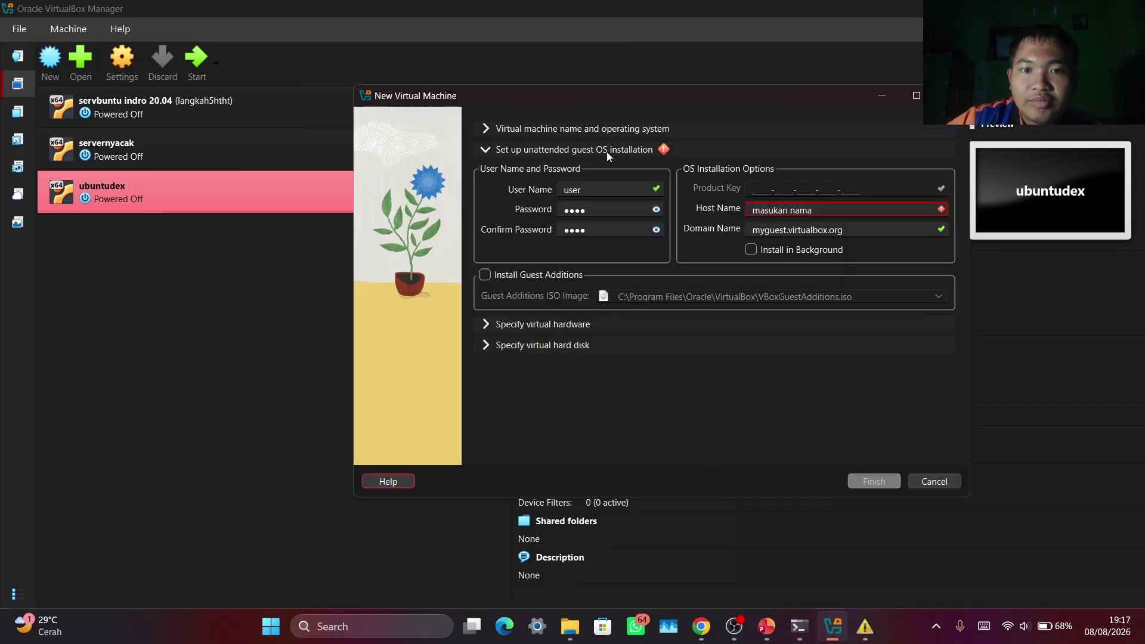
Remove the space from the host name and finish creating the 'masukan nama' Ubuntu (64-bit) VM
click(792, 212)
key(BackSpace)
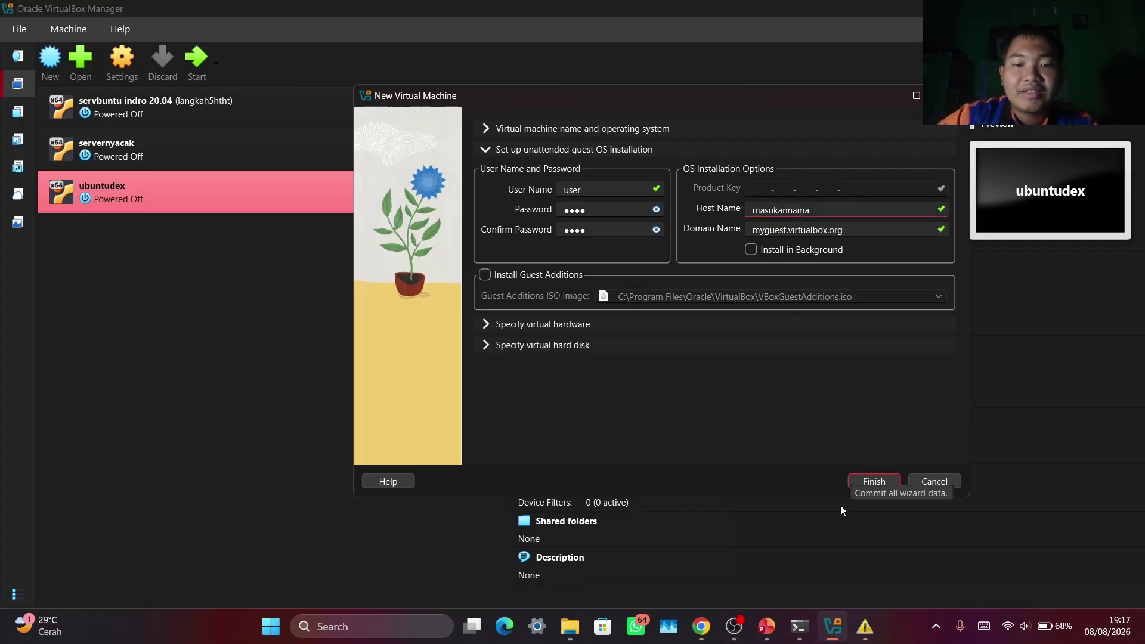
click(869, 477)
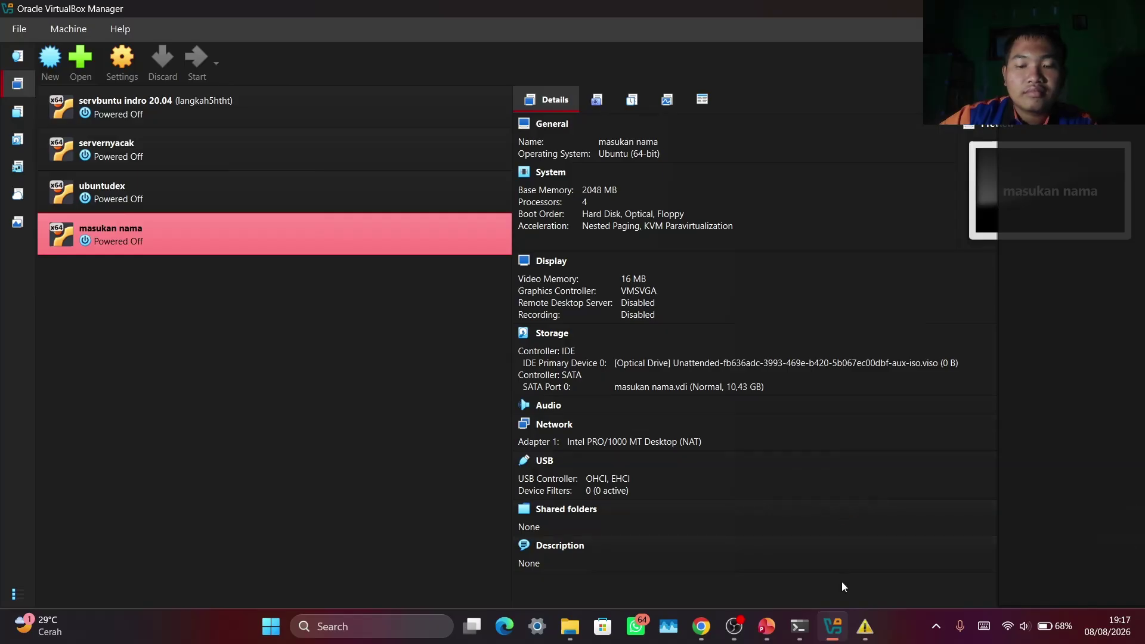
Dismiss the compatibility warning and maximize the running 'masukan nama' VM window as Ubuntu boots
click(865, 626)
click(416, 58)
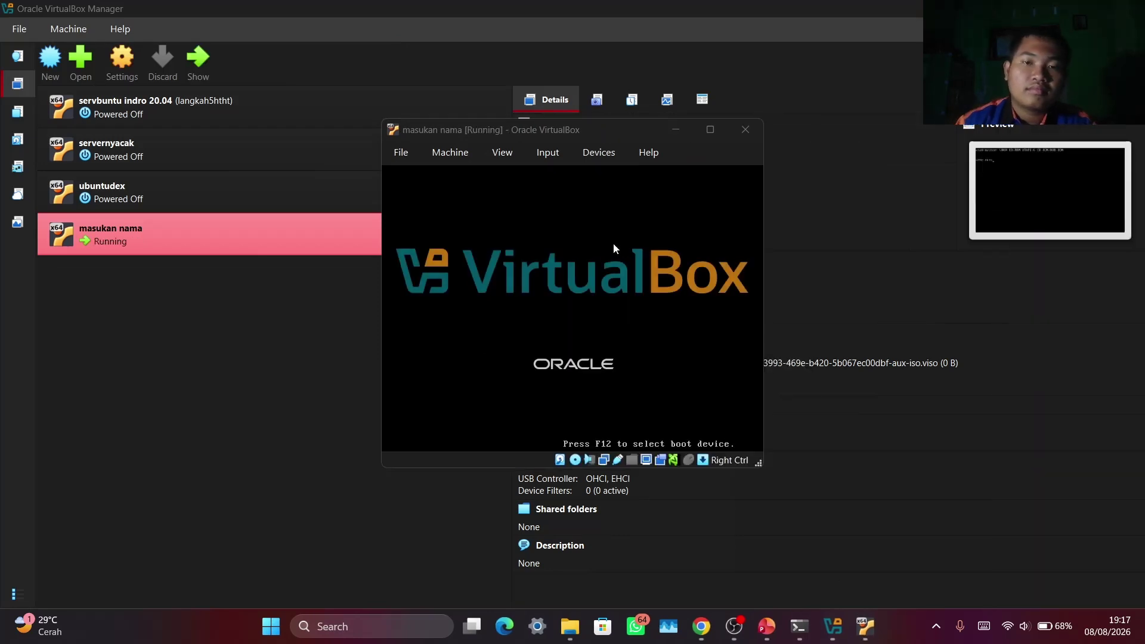
drag(621, 128, 774, 77)
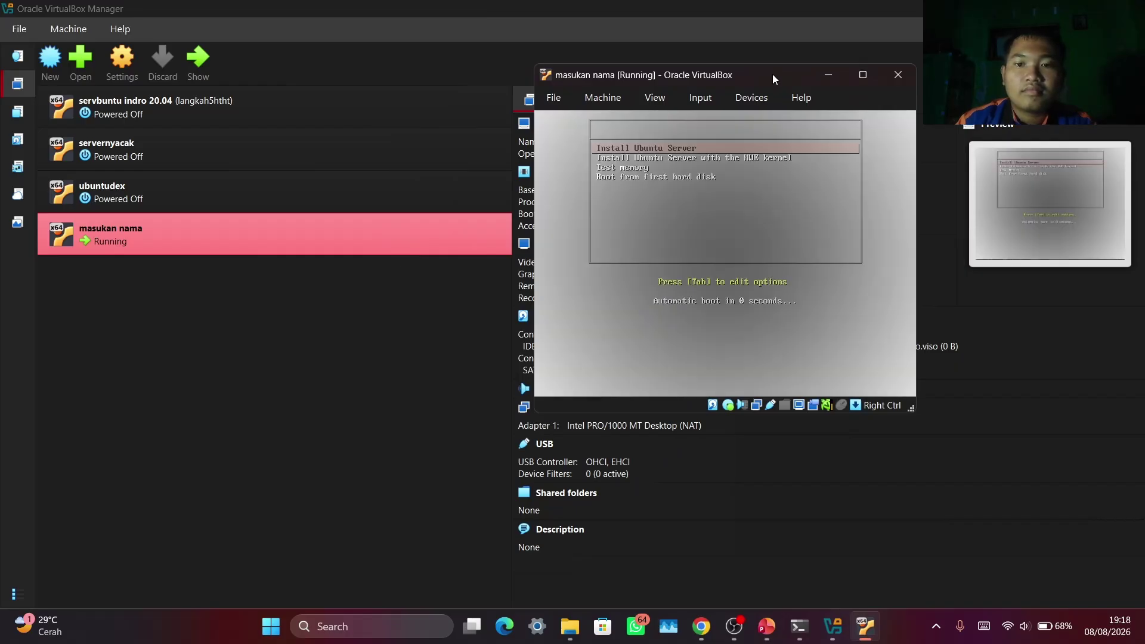
click(869, 73)
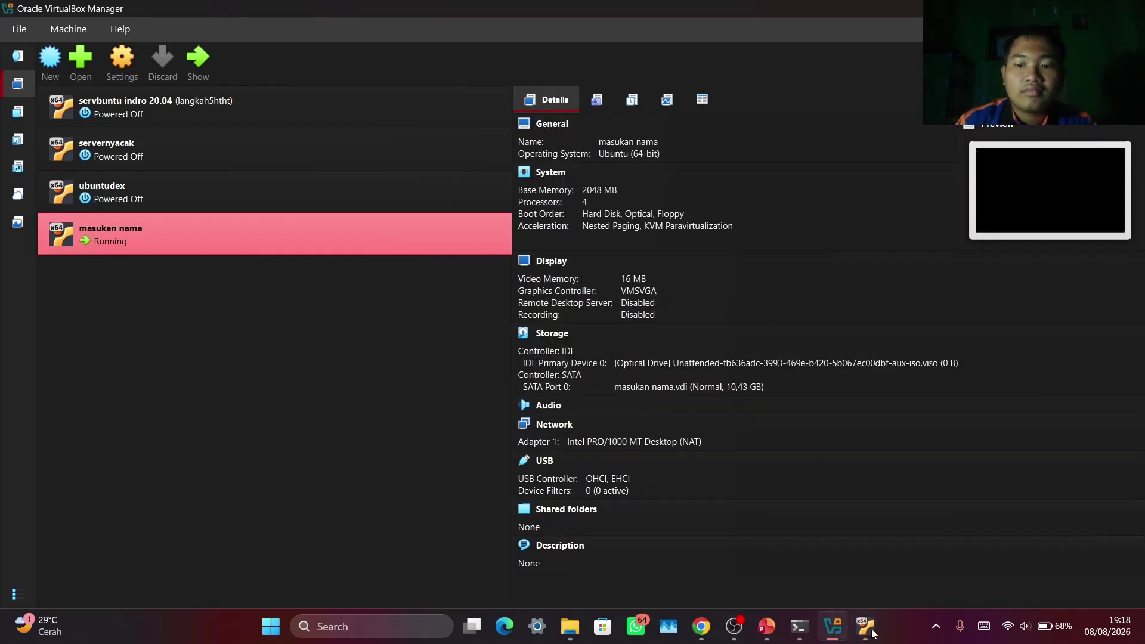
click(859, 638)
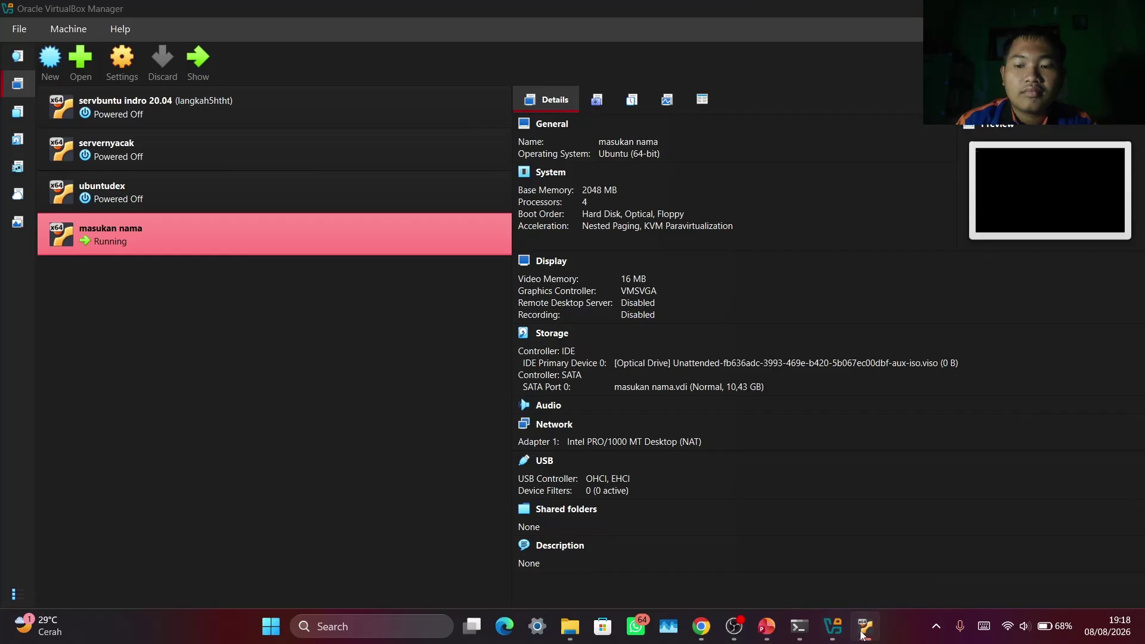
click(1059, 9)
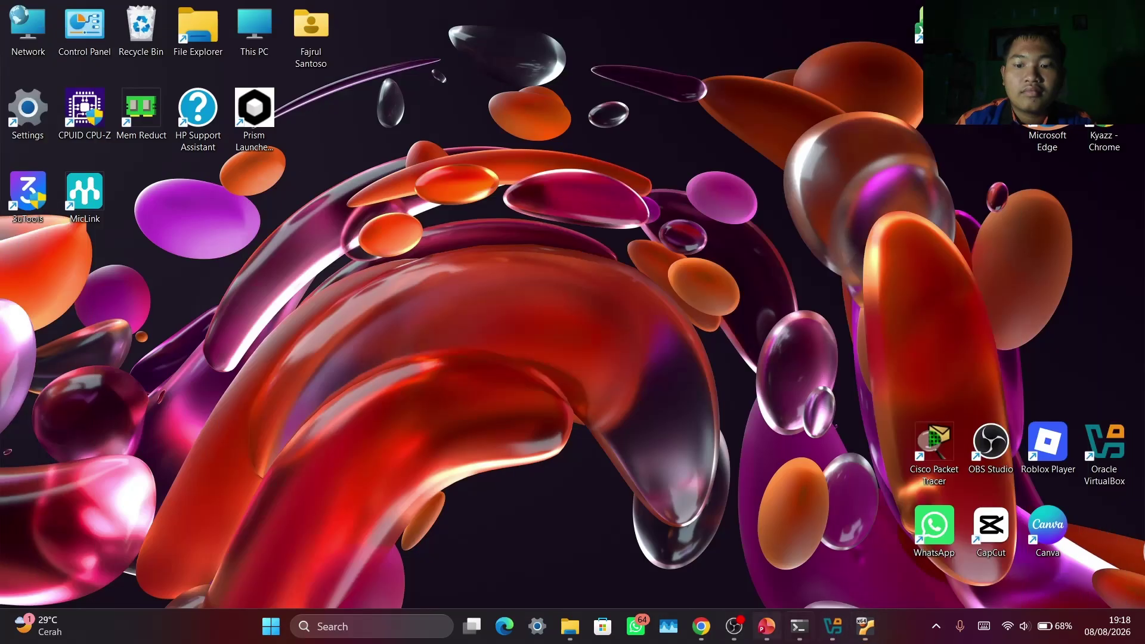
click(860, 627)
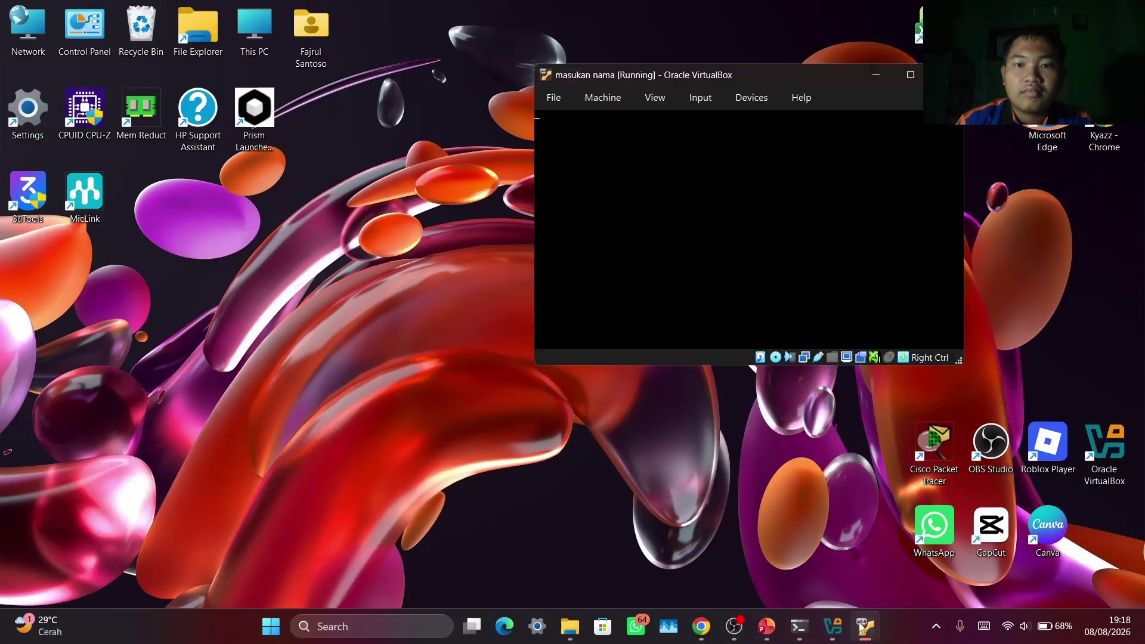
click(909, 73)
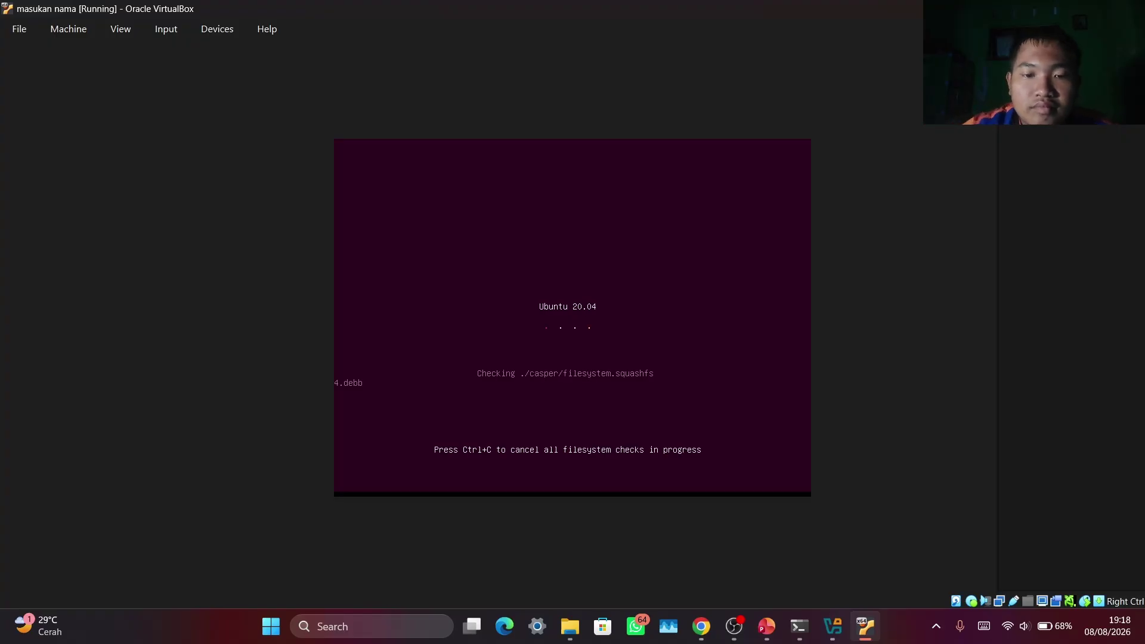
Bring OBS Studio to the front to confirm the 'record tkj' recording is still running
click(730, 626)
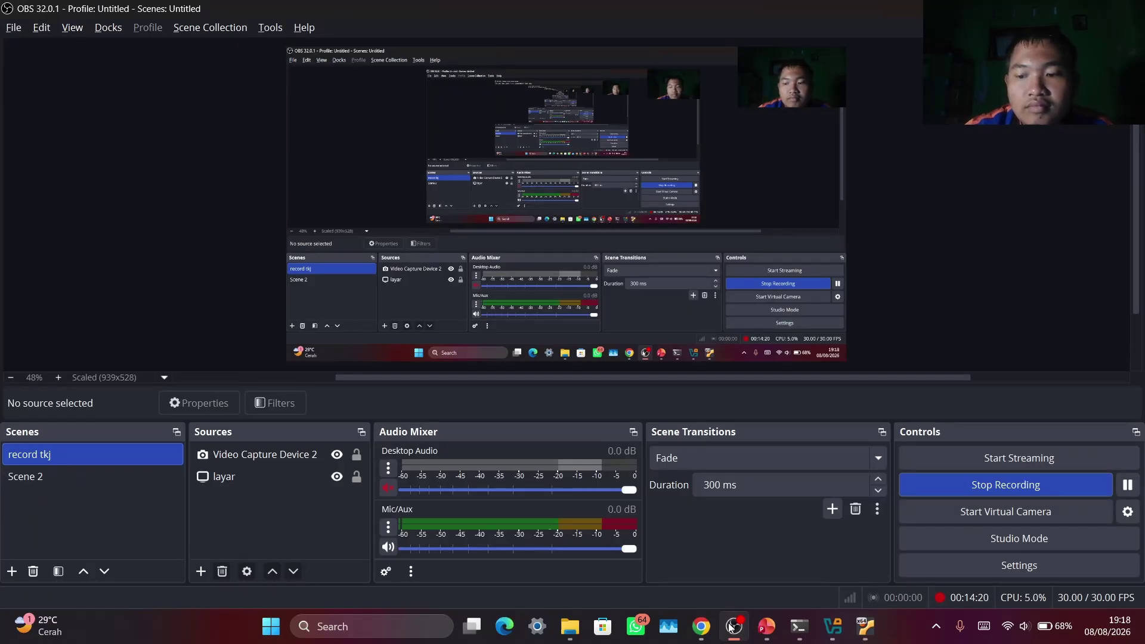
Return from OBS to the VM and scale Virtual Screen 1 to 150%
click(731, 626)
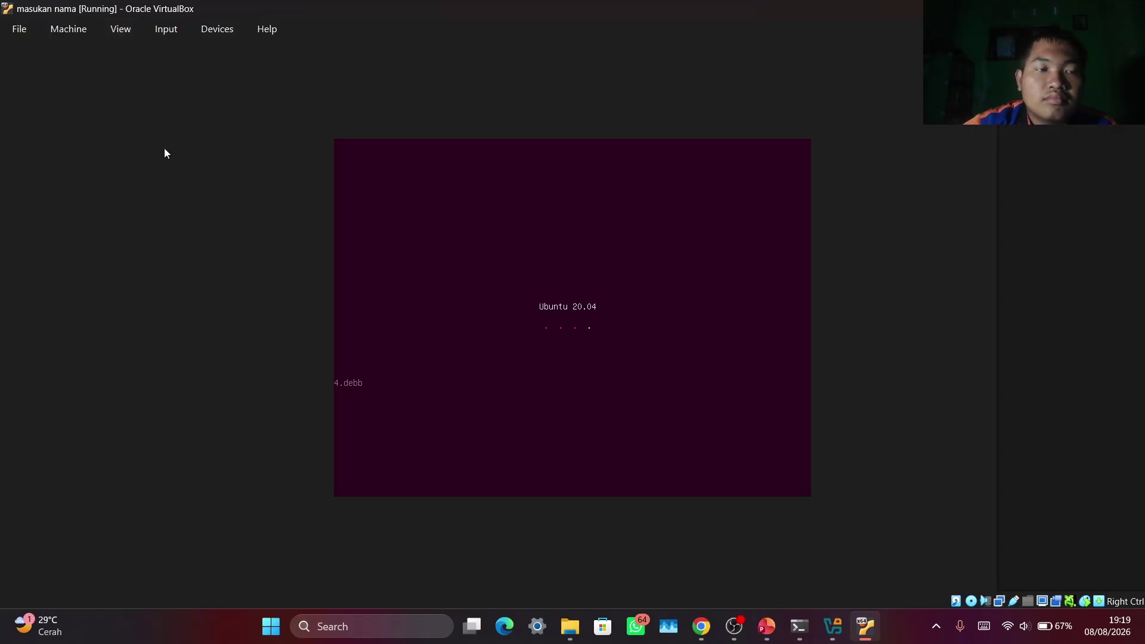
click(120, 30)
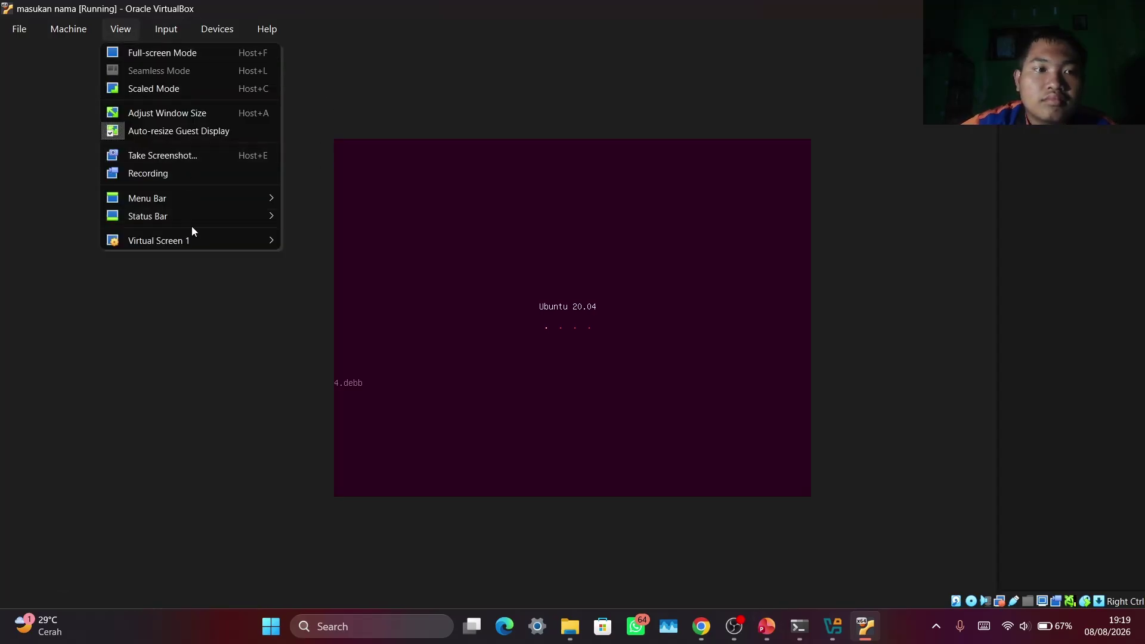
mouse_move(202, 240)
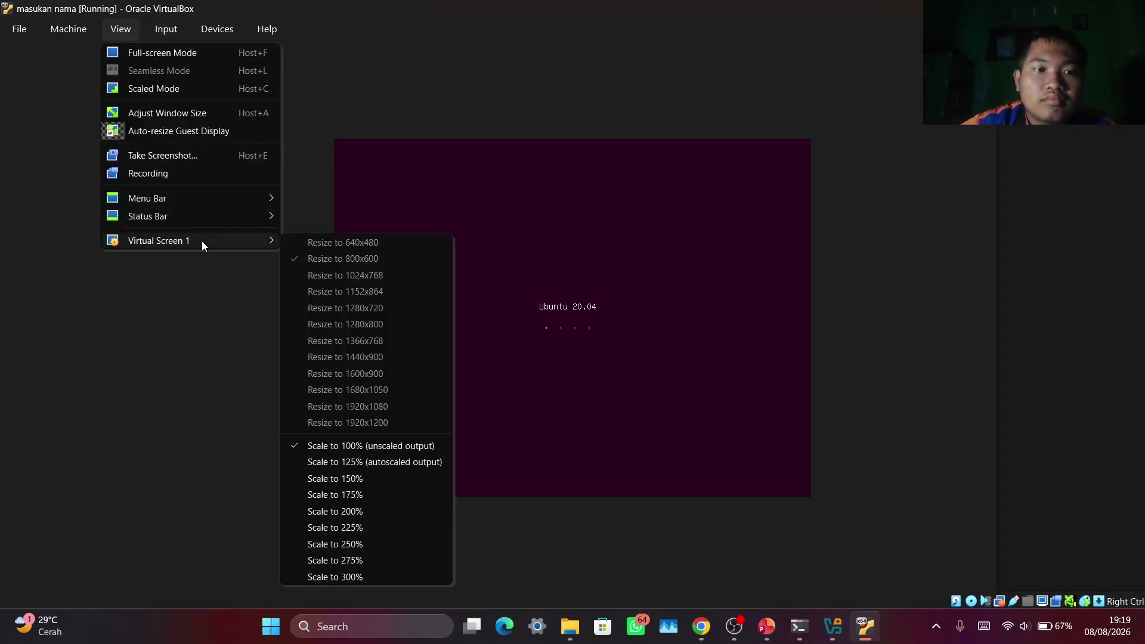
click(368, 479)
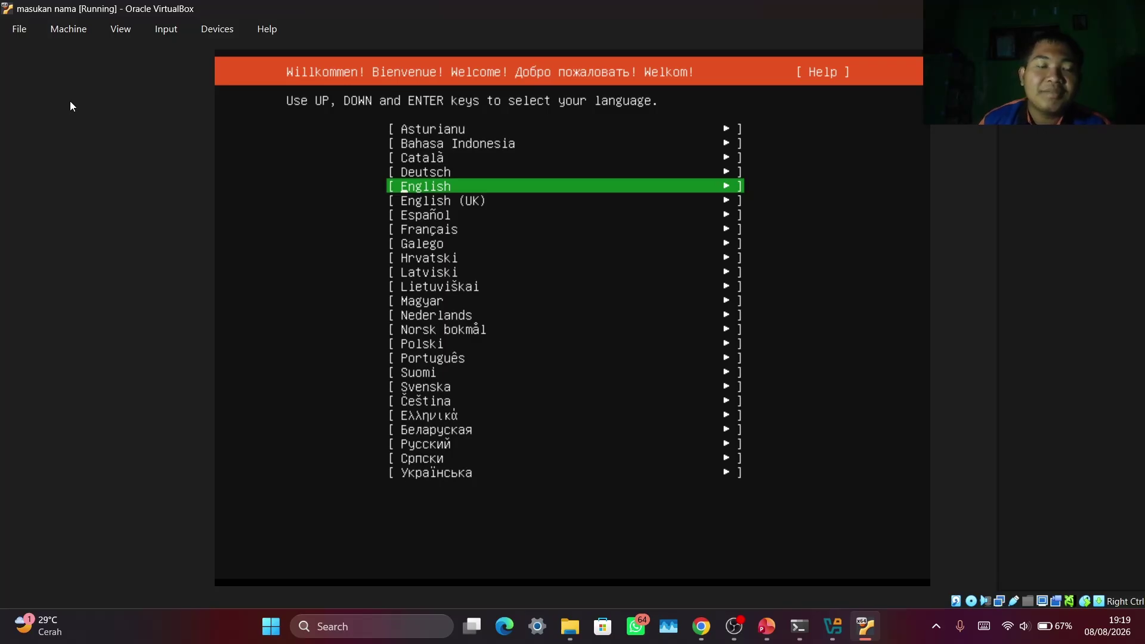
Highlight English in the installer's language list and confirm it
key(Down)
key(Down)
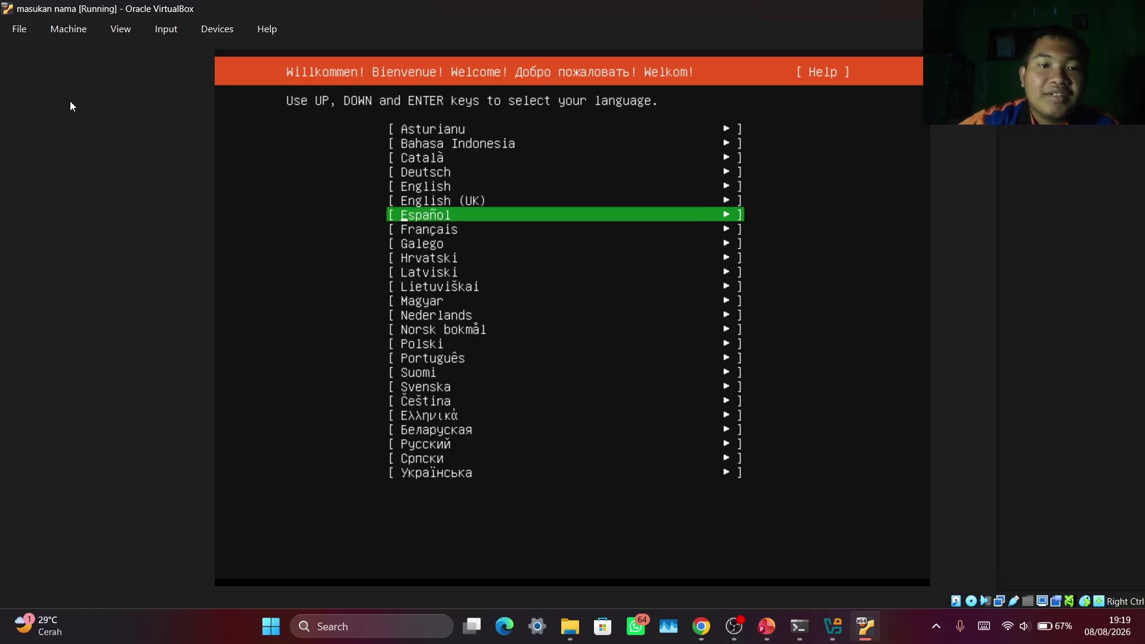
key(Up)
key(Up)
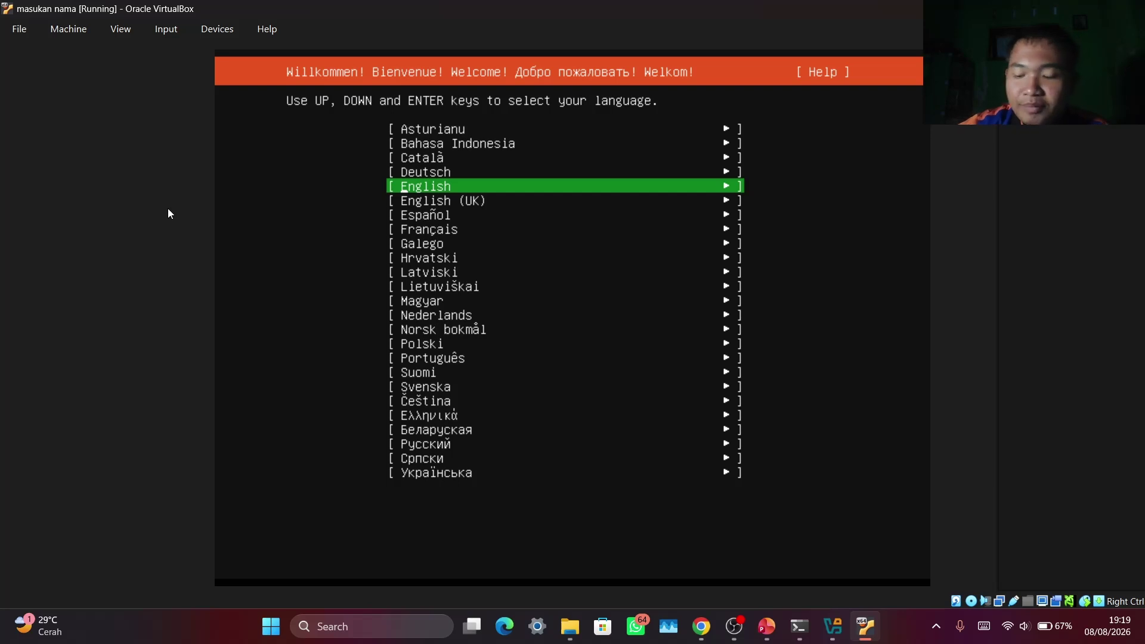
key(Down)
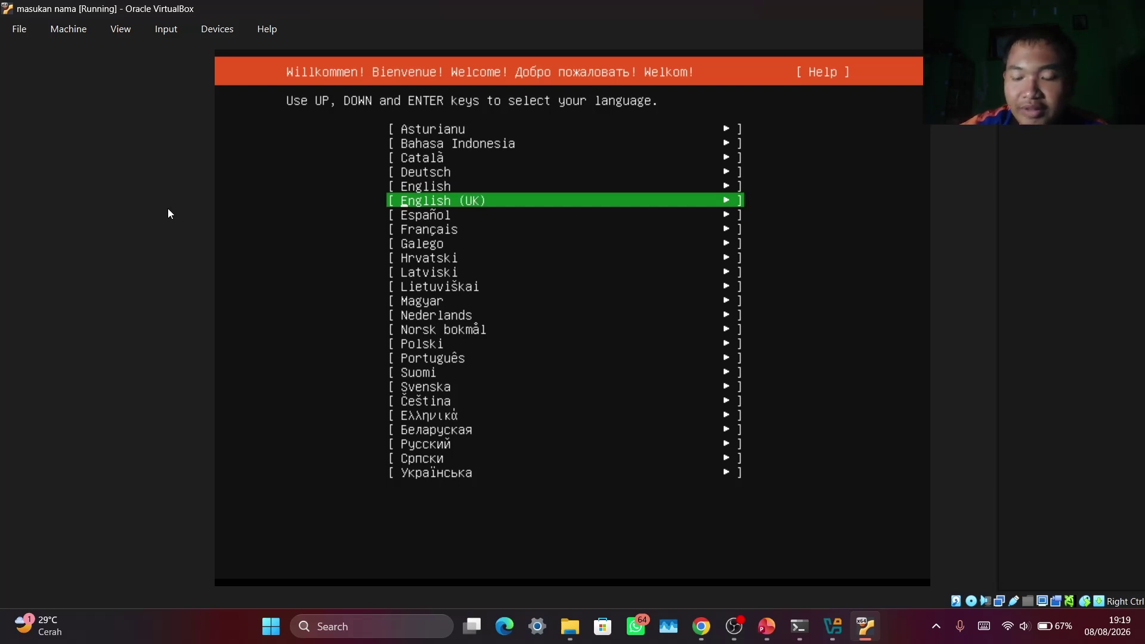
key(Up)
key(Up)
key(Down)
key(Down)
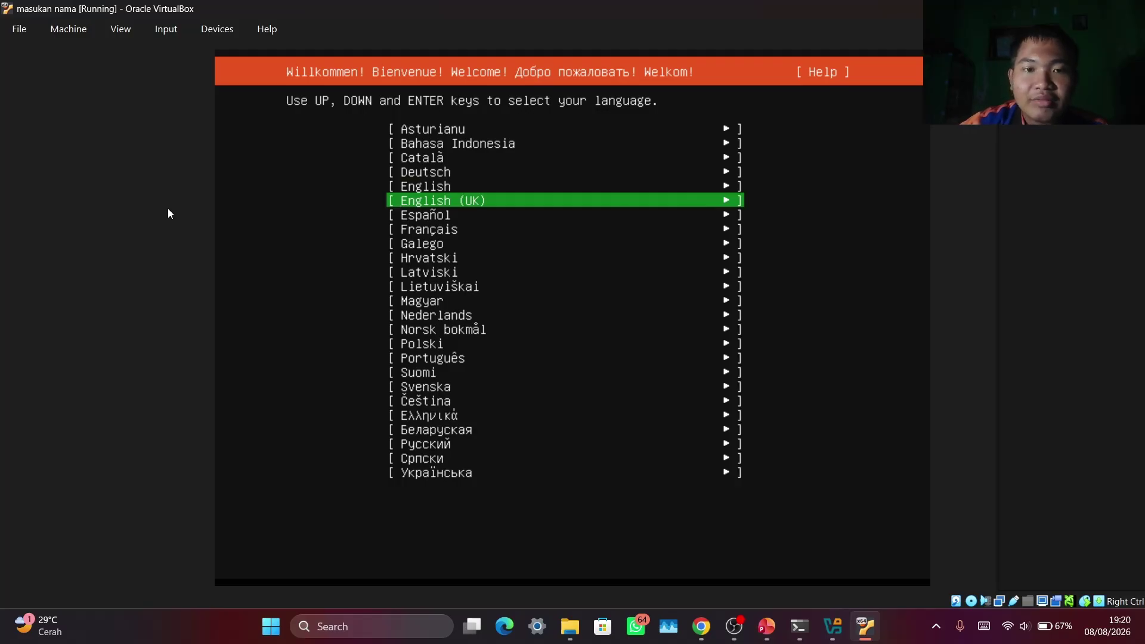
key(Up)
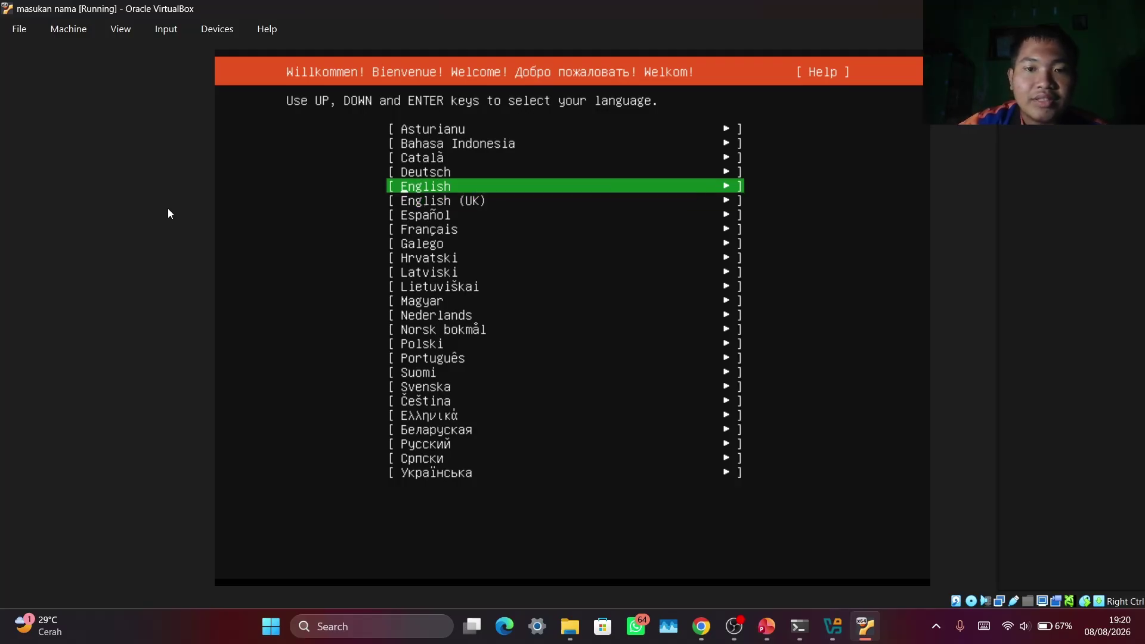
key(Return)
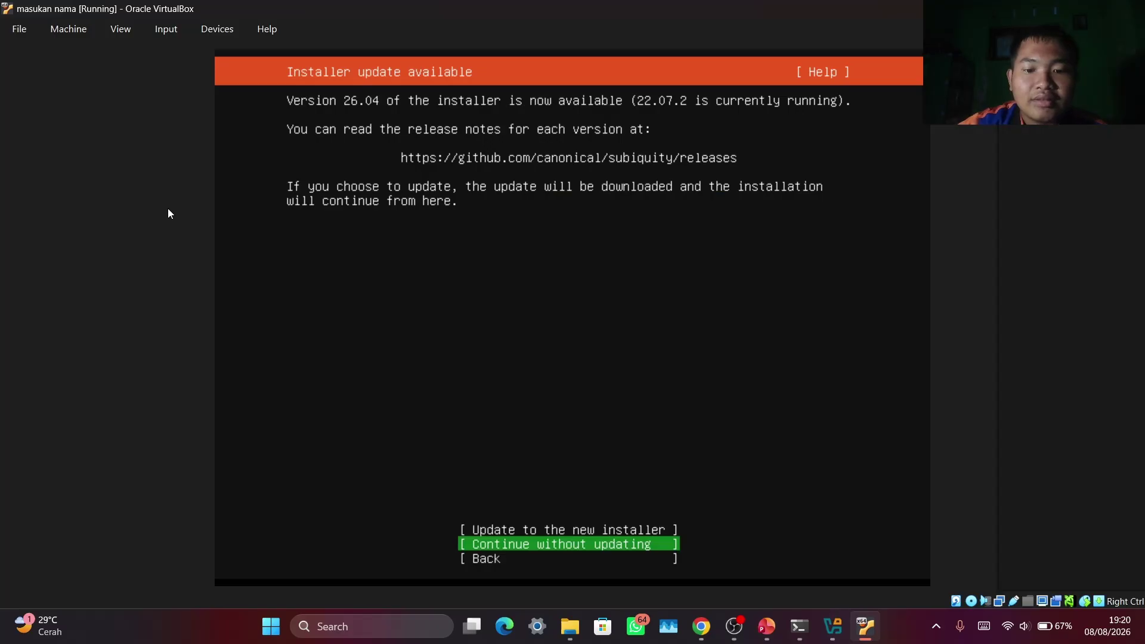
Choose 'Update to the new installer' and let the installer update download
key(Up)
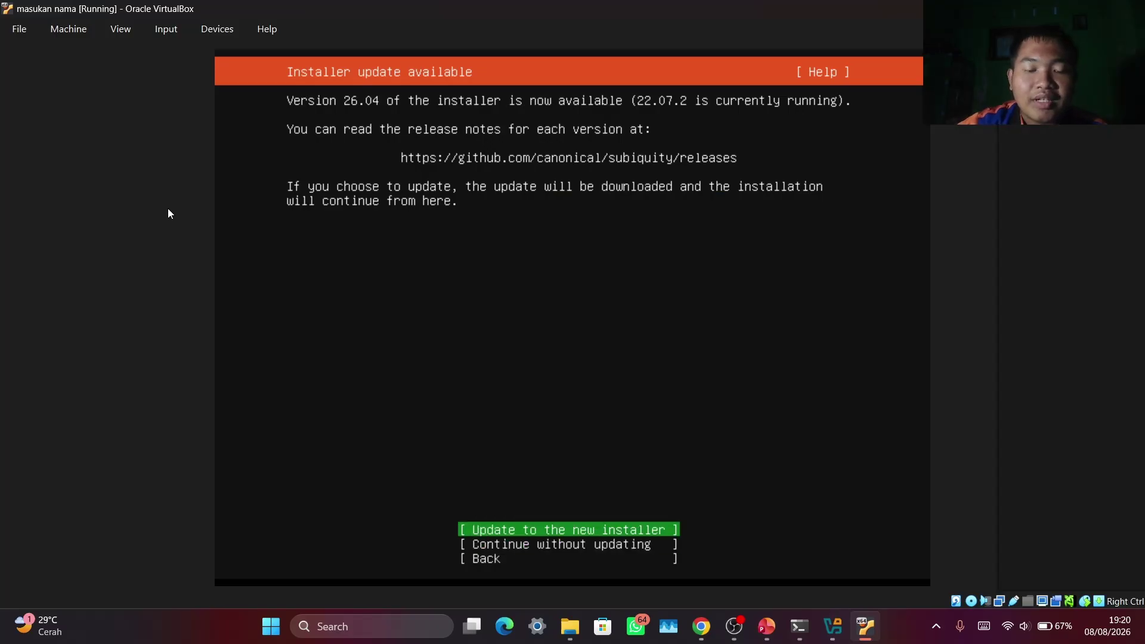
key(Down)
key(Up)
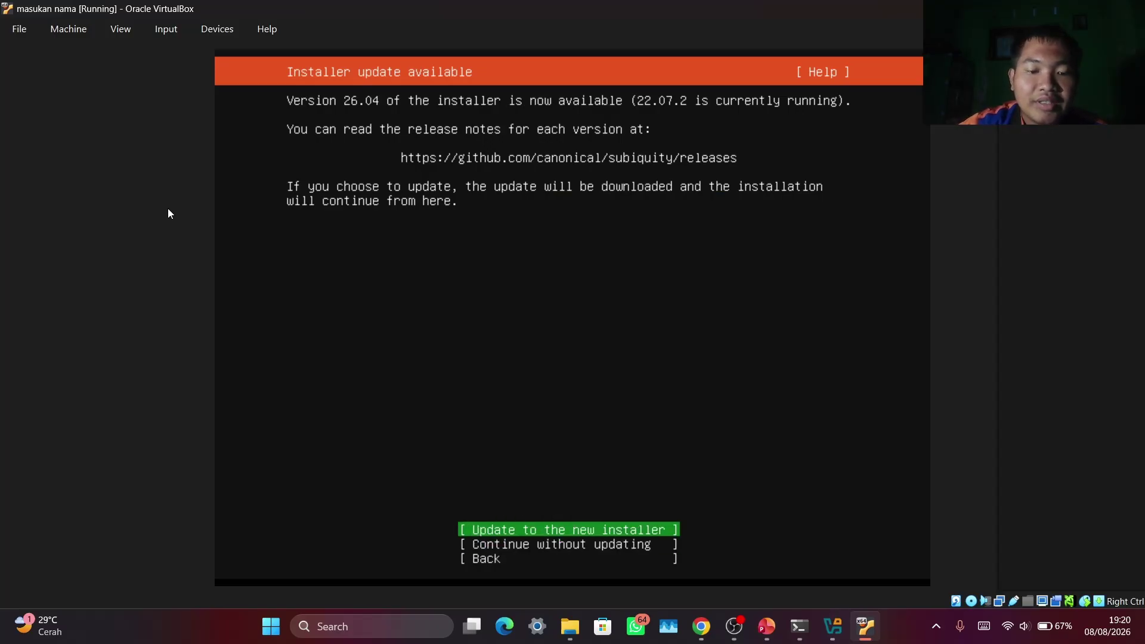
key(Return)
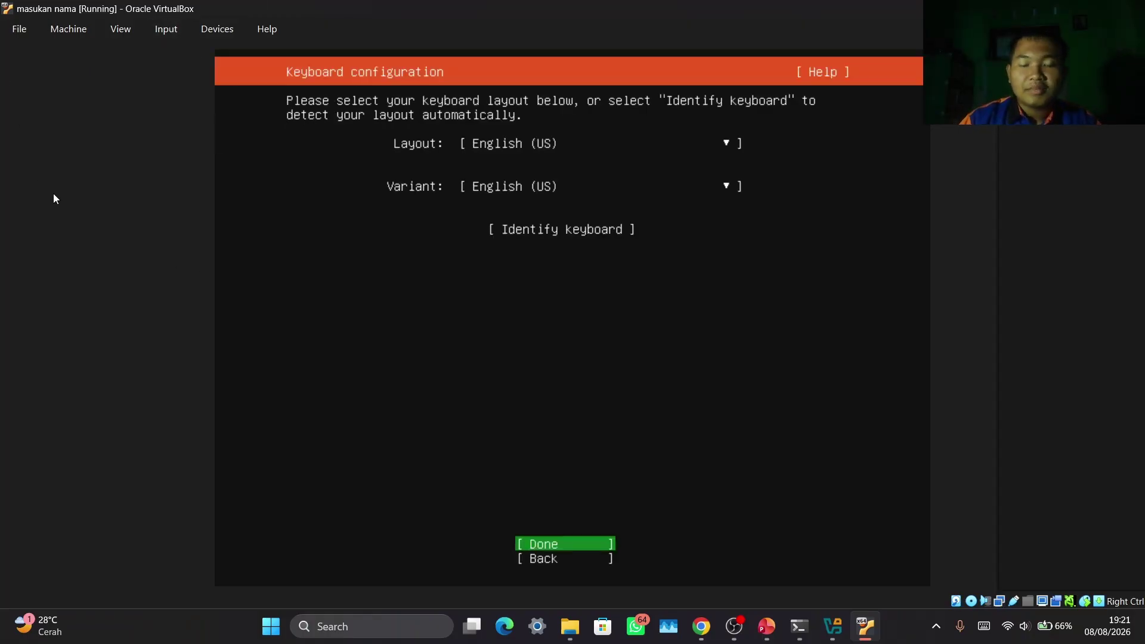
Leave keyboard layout and variant at English (US), dismissing a WhatsApp notification along the way
key(Up)
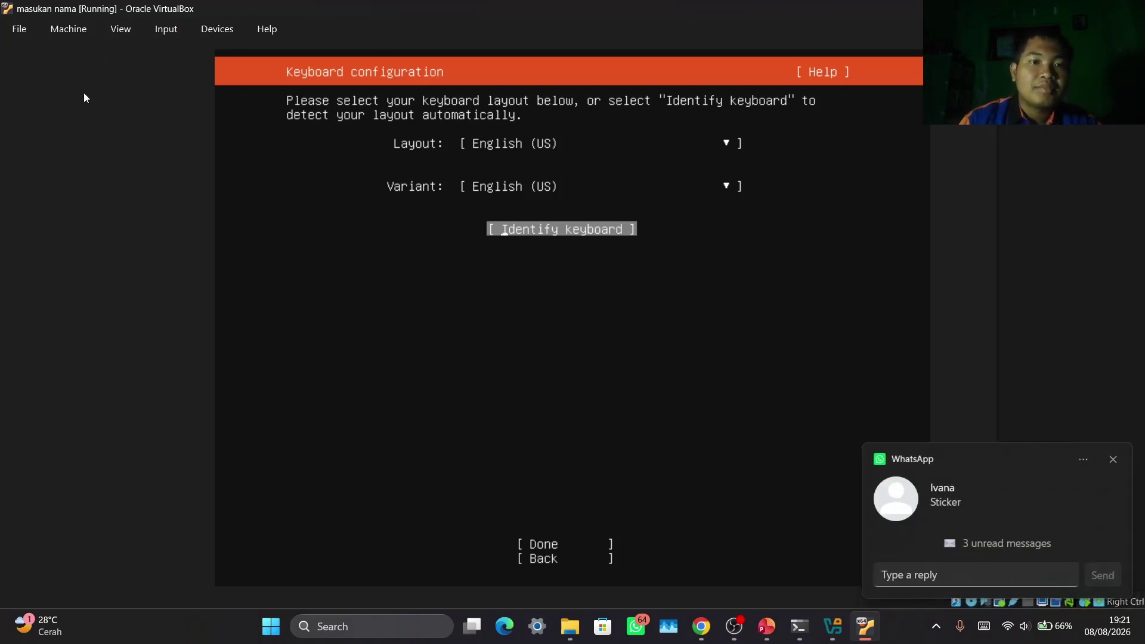
click(1113, 460)
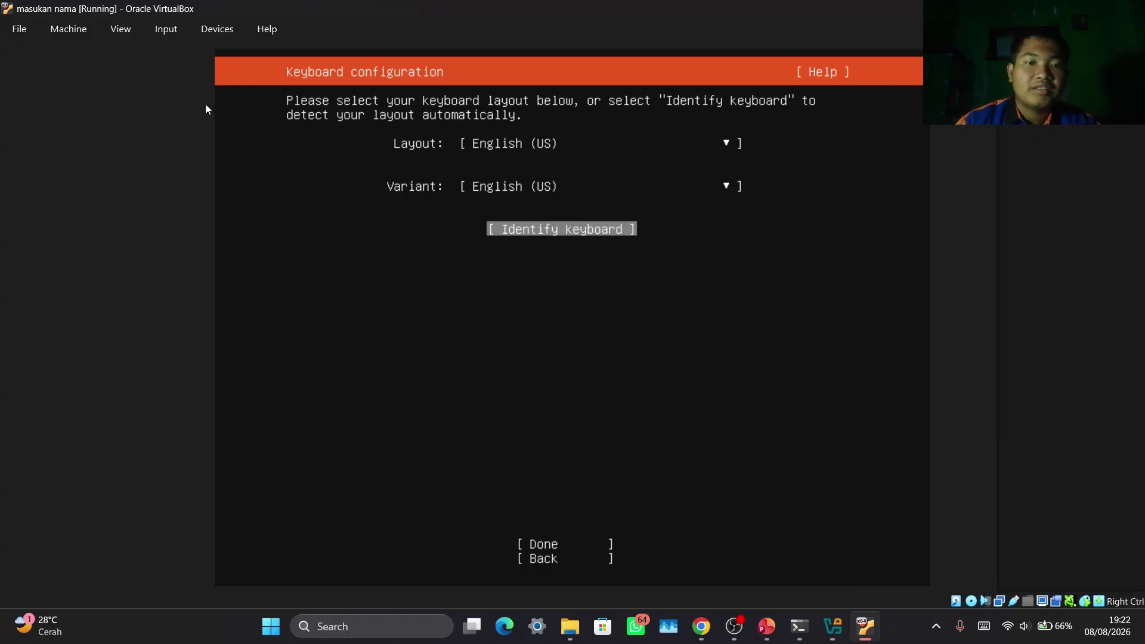
key(Tab)
key(Tab)
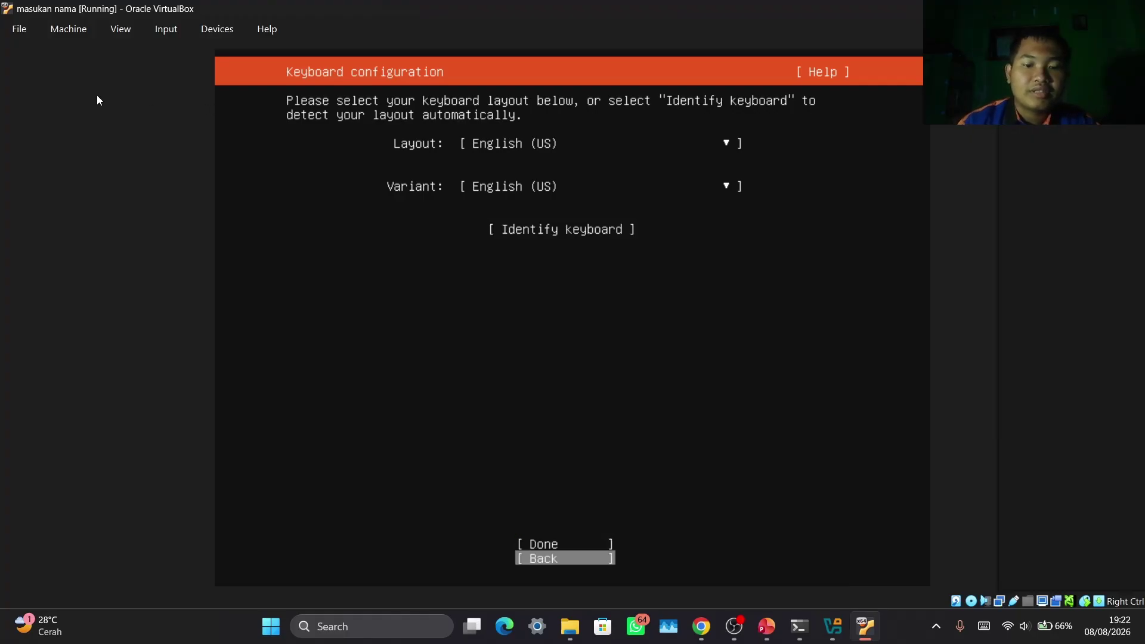
key(shift+Tab)
key(shift+Tab)
key(Tab)
key(Tab)
key(shift+Tab)
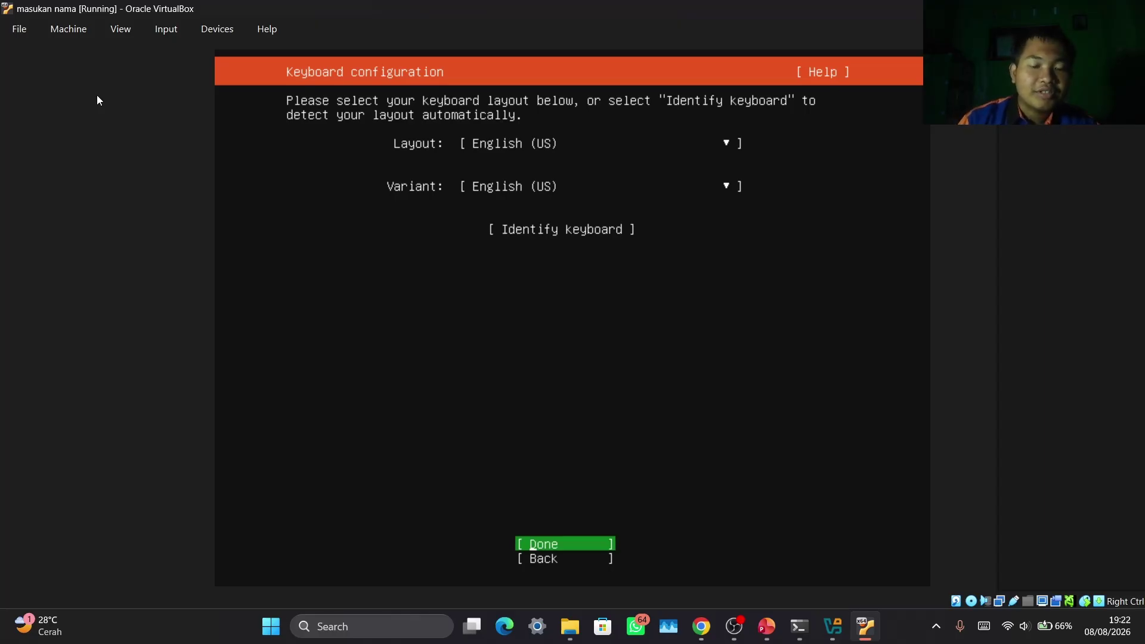
Accept English (US) keyboard, Ubuntu Server, default network, no proxy, and the default mirror
key(Return)
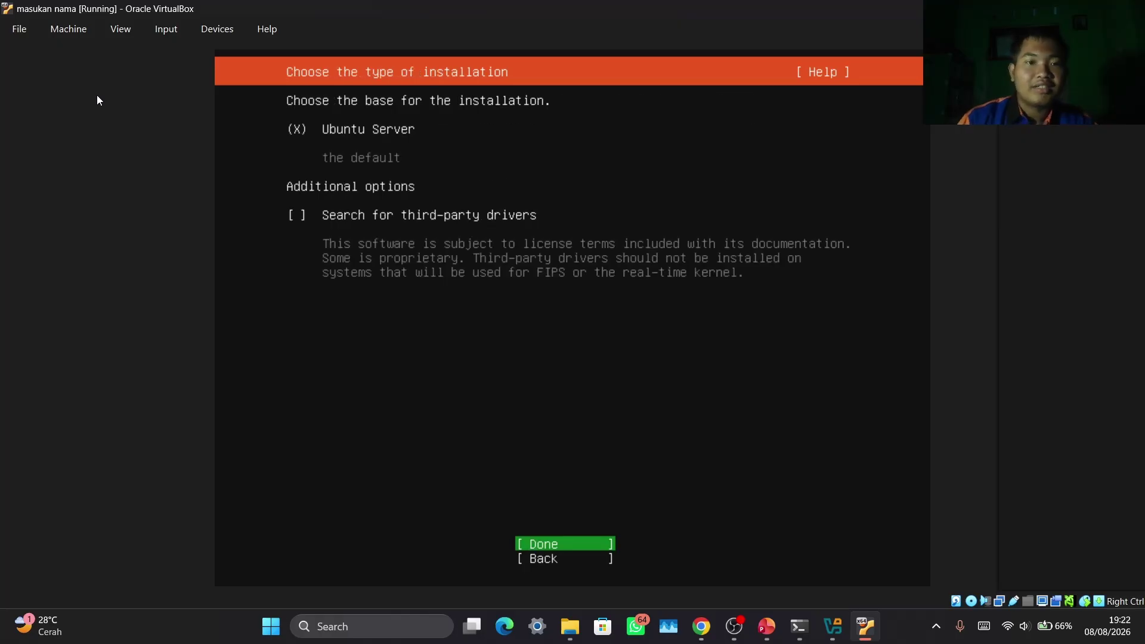
key(Return)
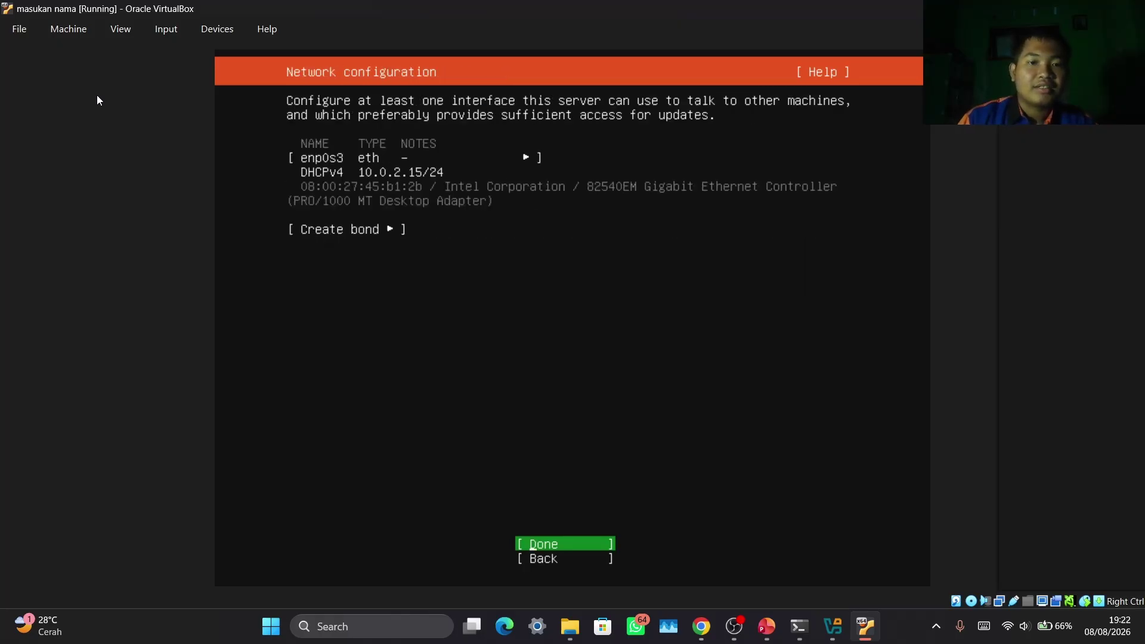
key(Return)
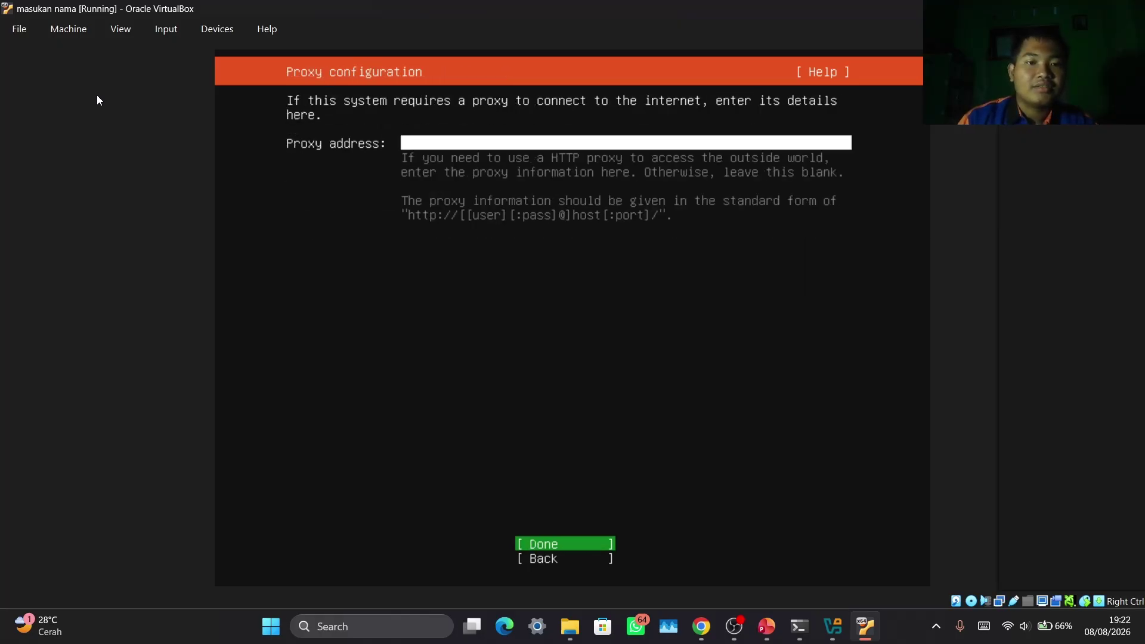
key(Return)
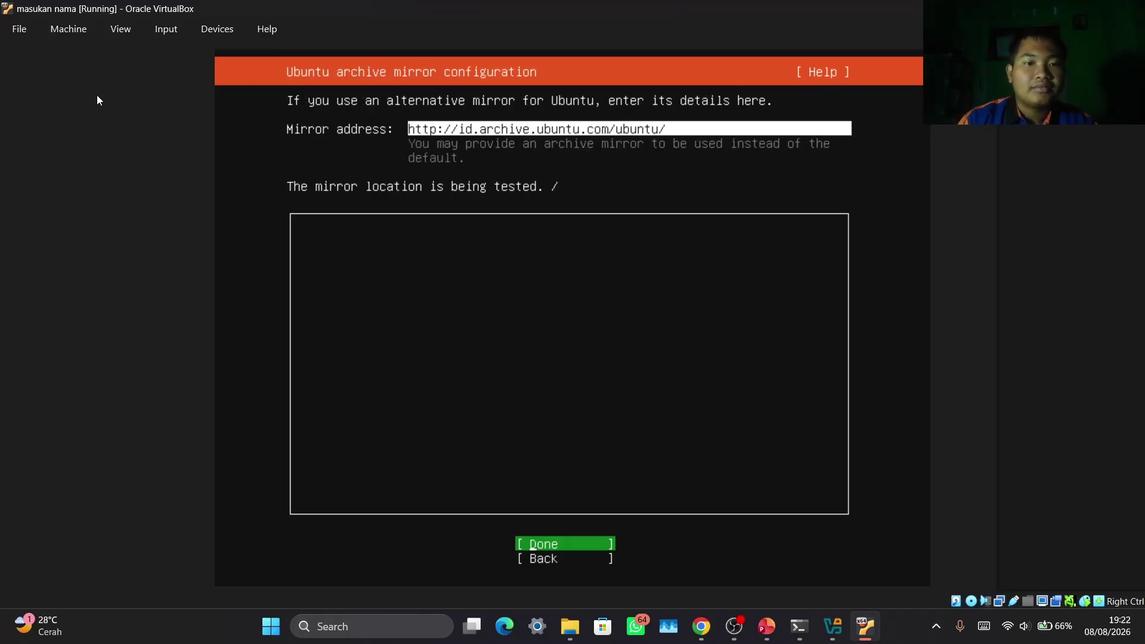
key(Return)
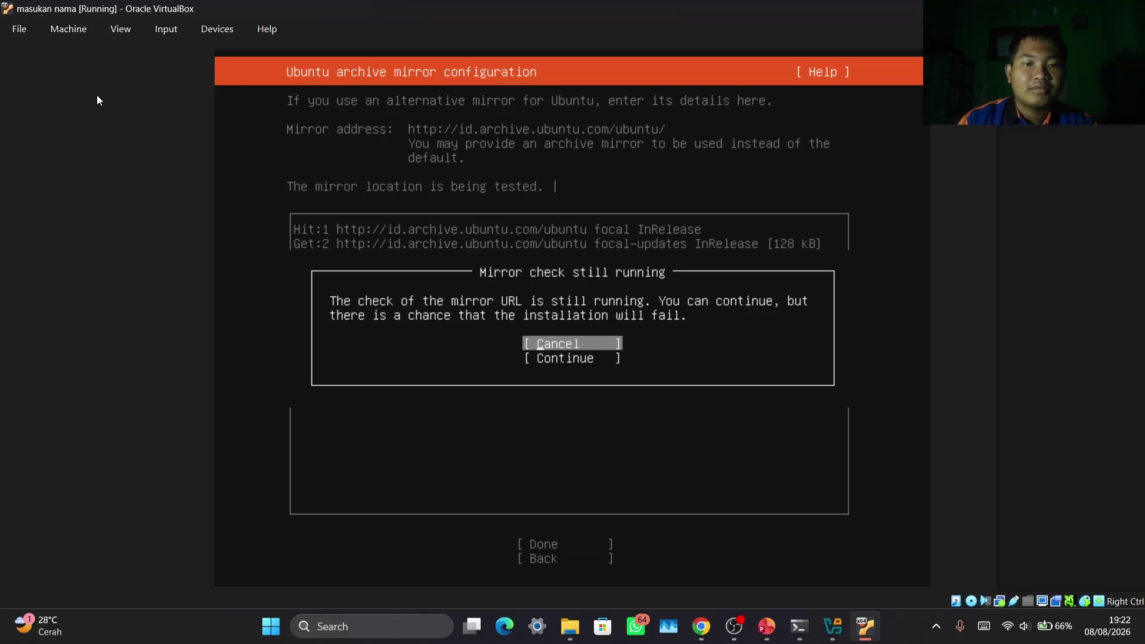
key(Down)
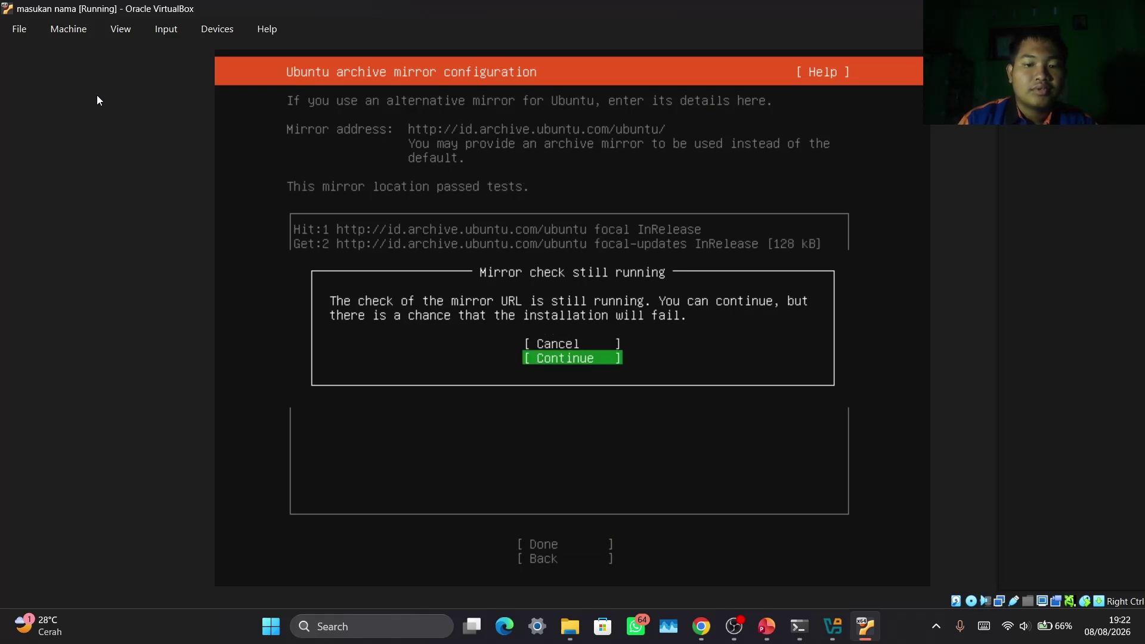
key(Return)
Accept the guided whole-disk LVM storage layout and confirm formatting the disk to install
key(Down)
key(Down)
key(Down)
key(Down)
key(Down)
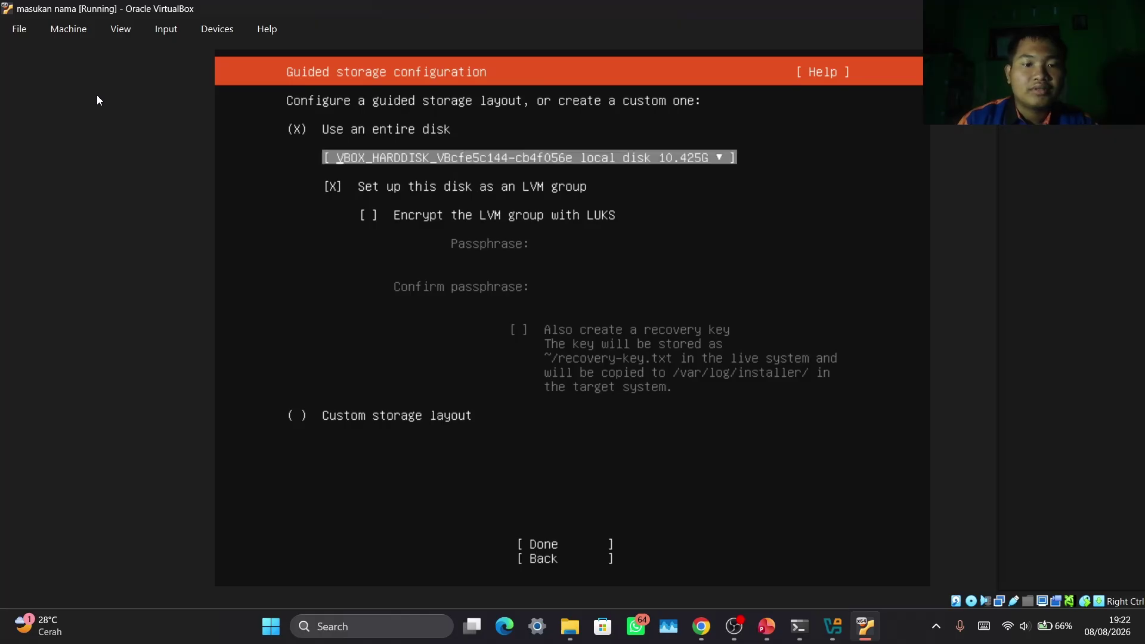
key(Return)
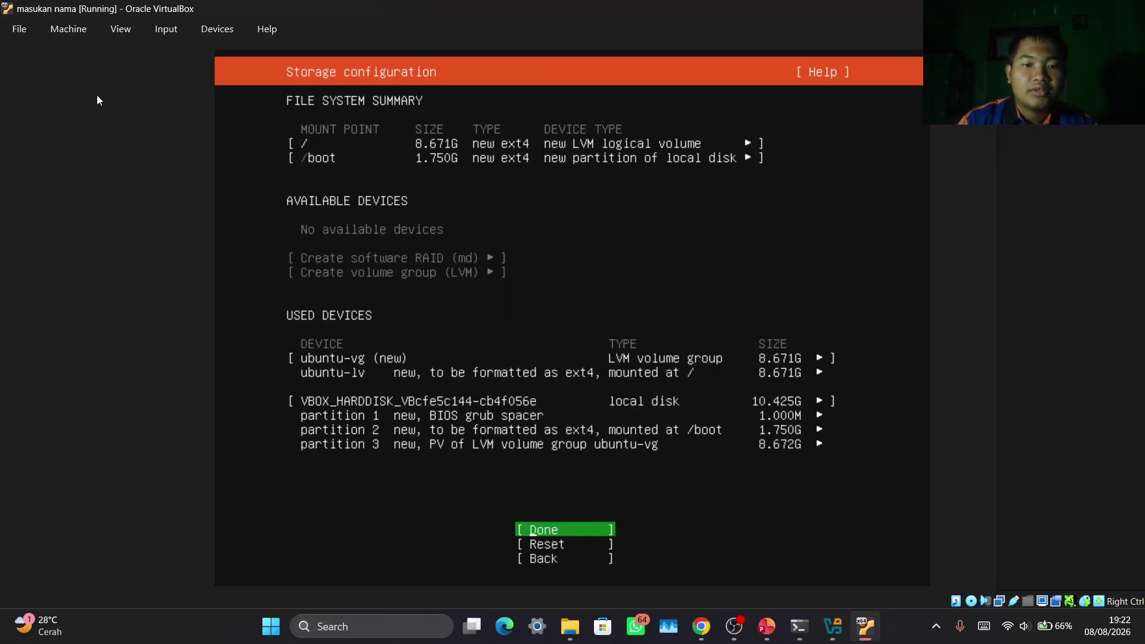
key(Return)
key(Down)
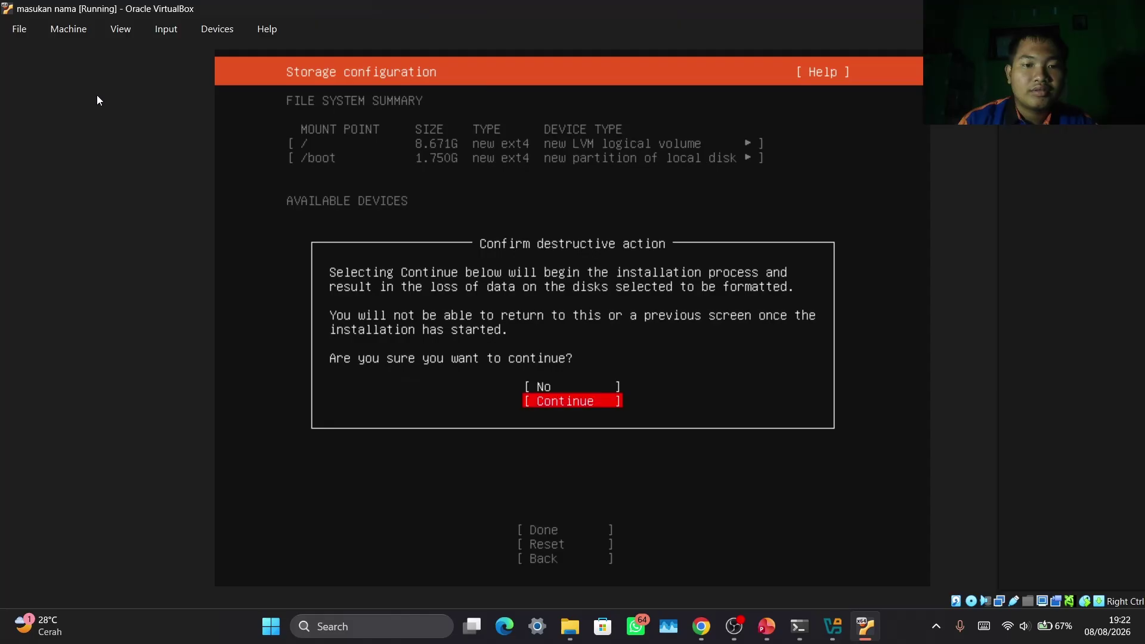
key(Return)
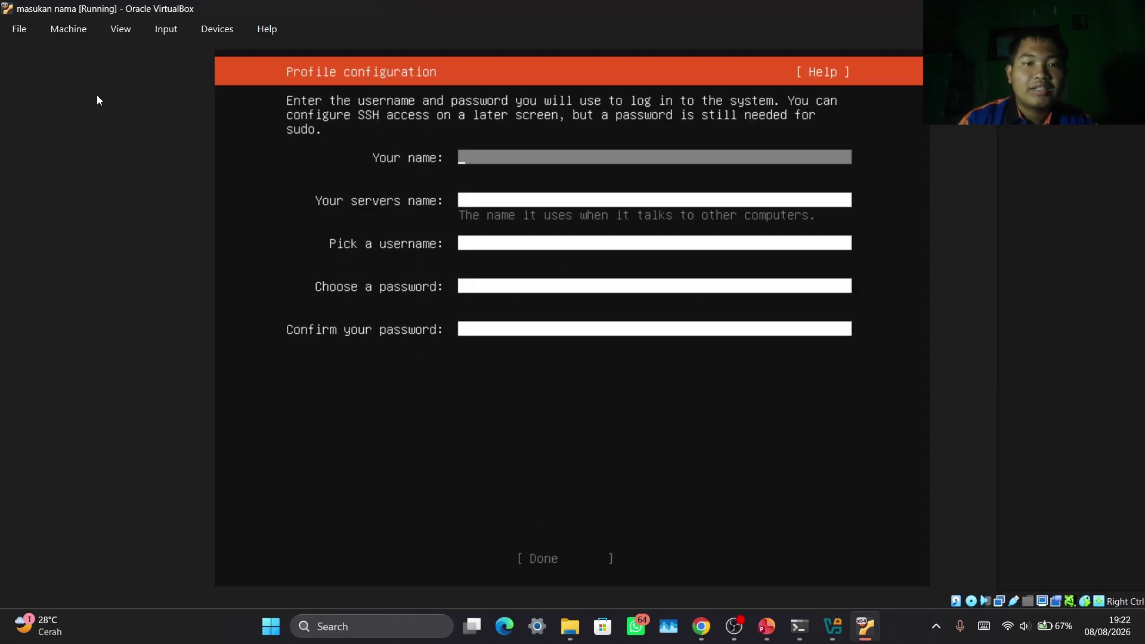
Enter your name in the profile and set the server name to admin
key(Down)
key(Up)
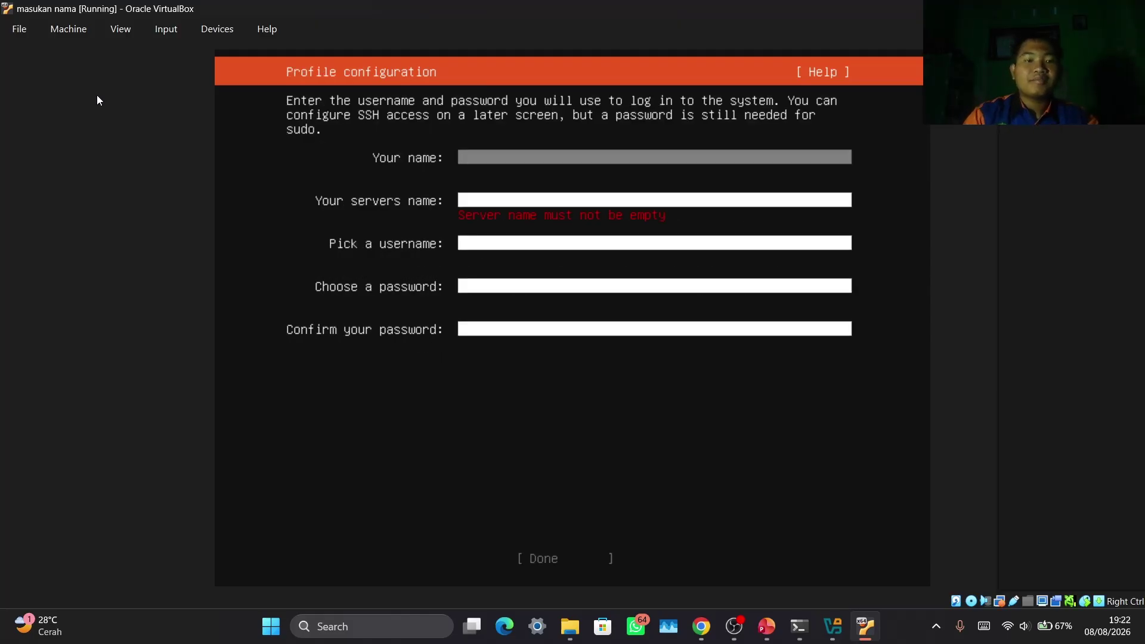
text(nama k)
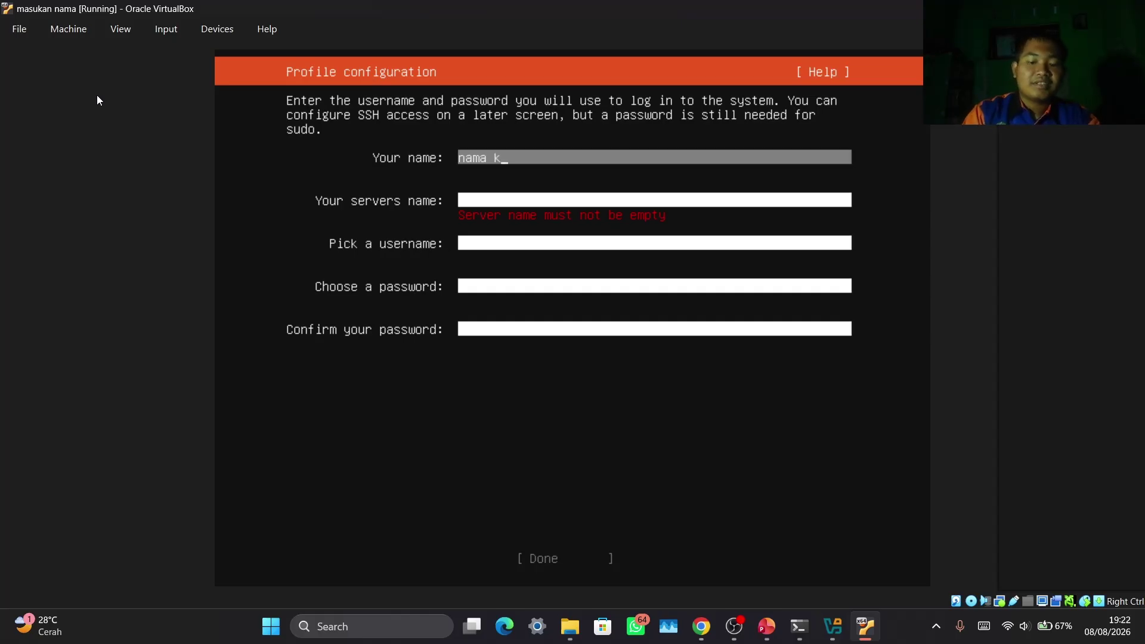
text(ita)
key(Tab)
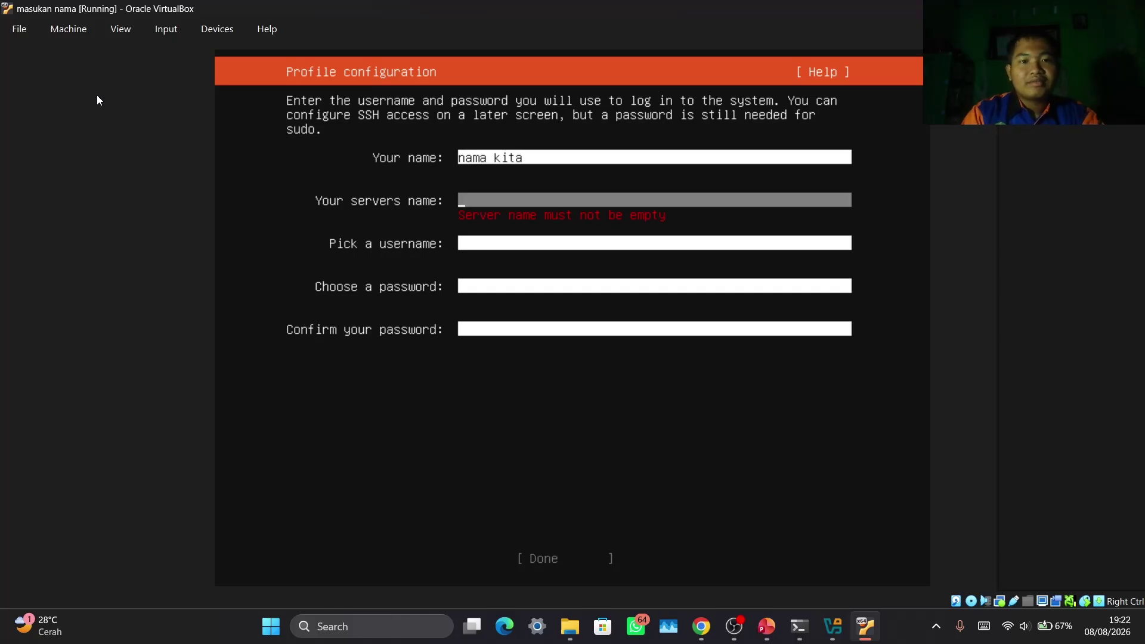
text(server)
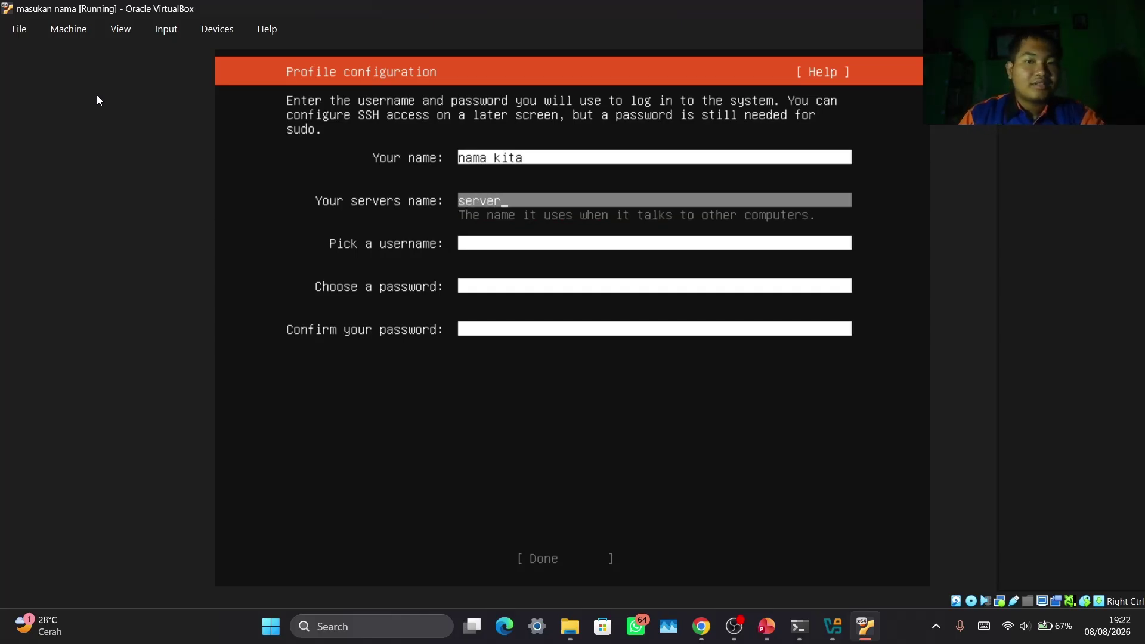
key(BackSpace)
key(BackSpace)
key(BackSpace)
key(BackSpace)
key(BackSpace)
key(BackSpace)
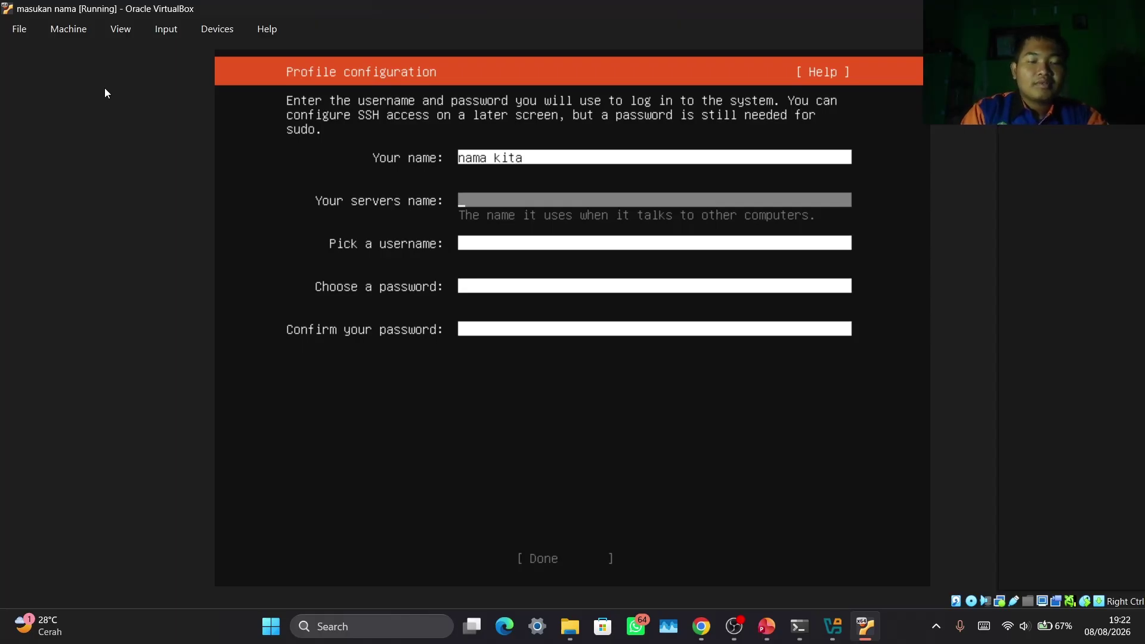
text(admin)
key(Tab)
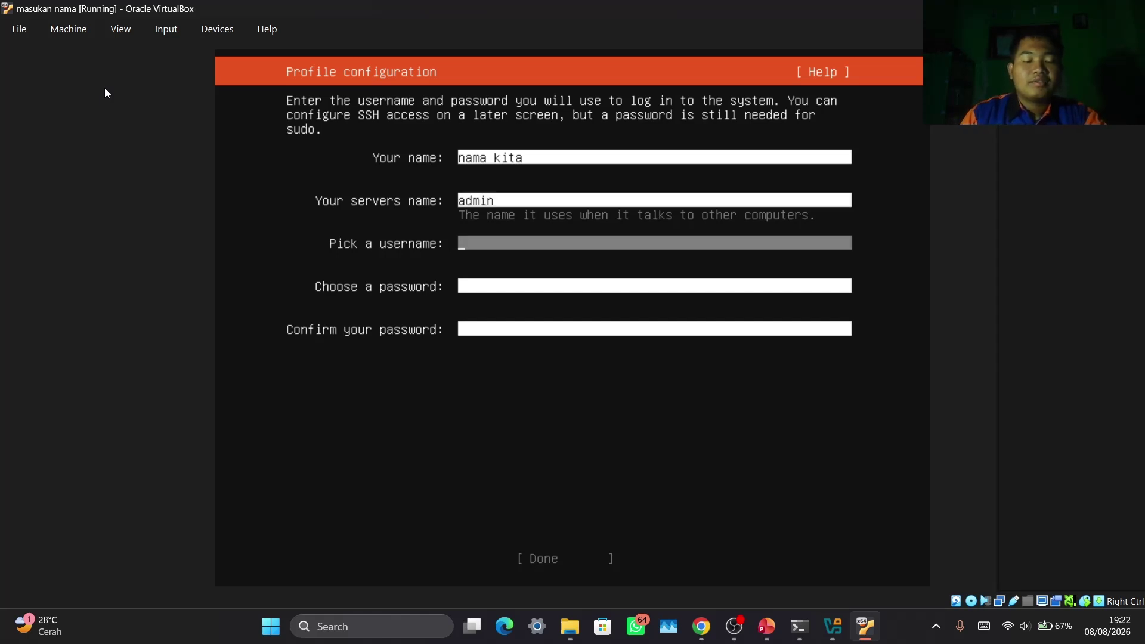
Replace the rejected reserved username admin with a non-reserved username
key(Tab)
key(Tab)
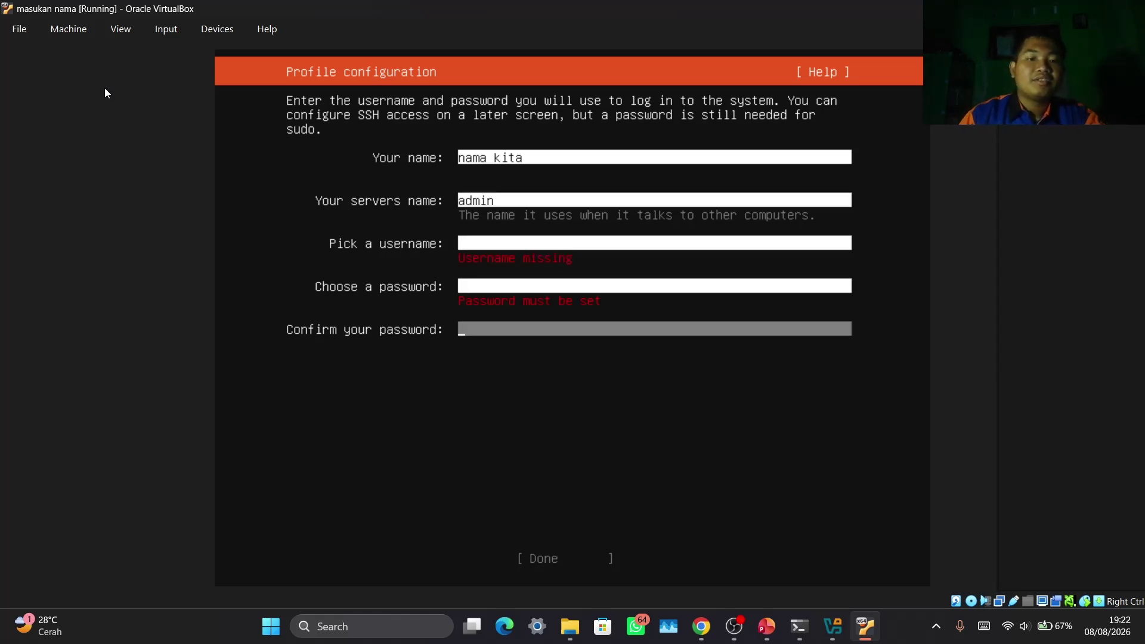
key(shift+Tab)
key(shift+Tab)
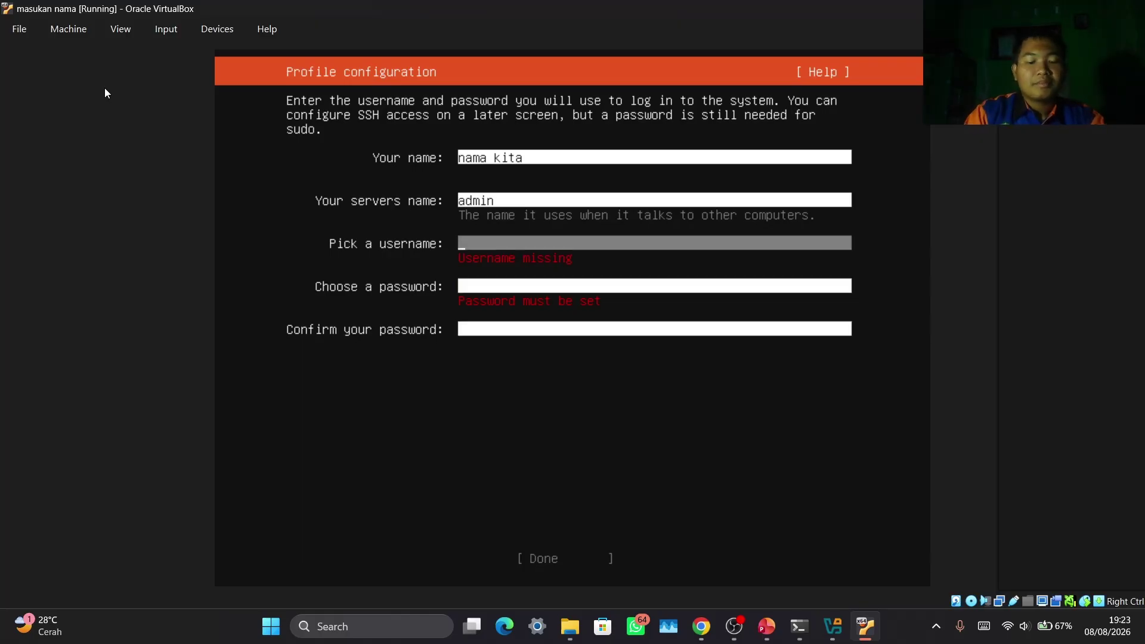
text(admin)
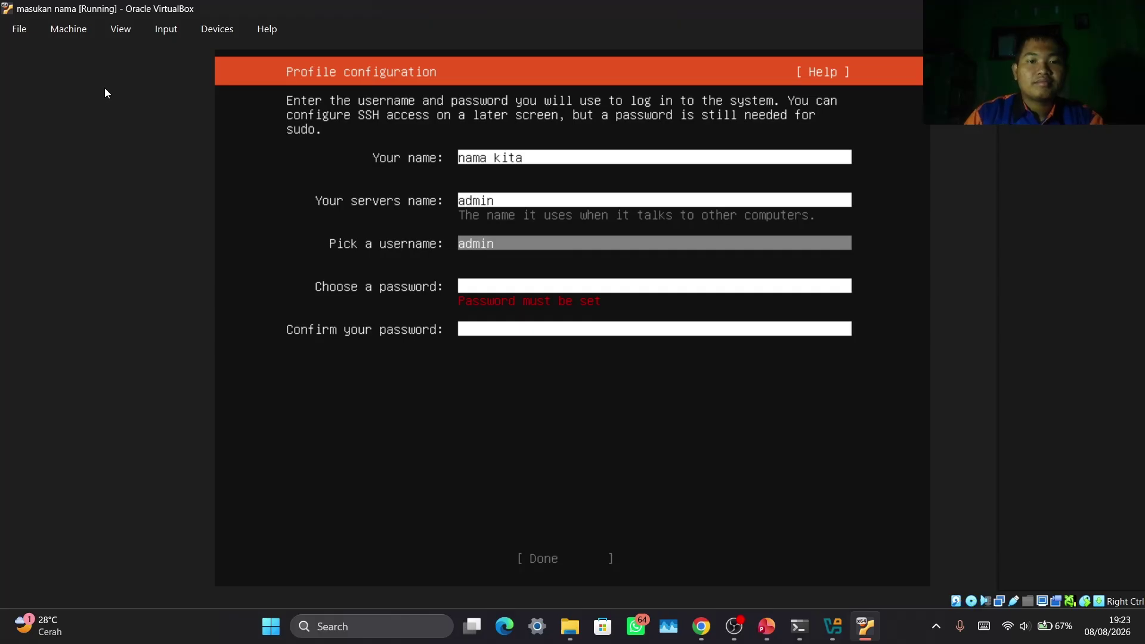
key(Tab)
key(shift+Tab)
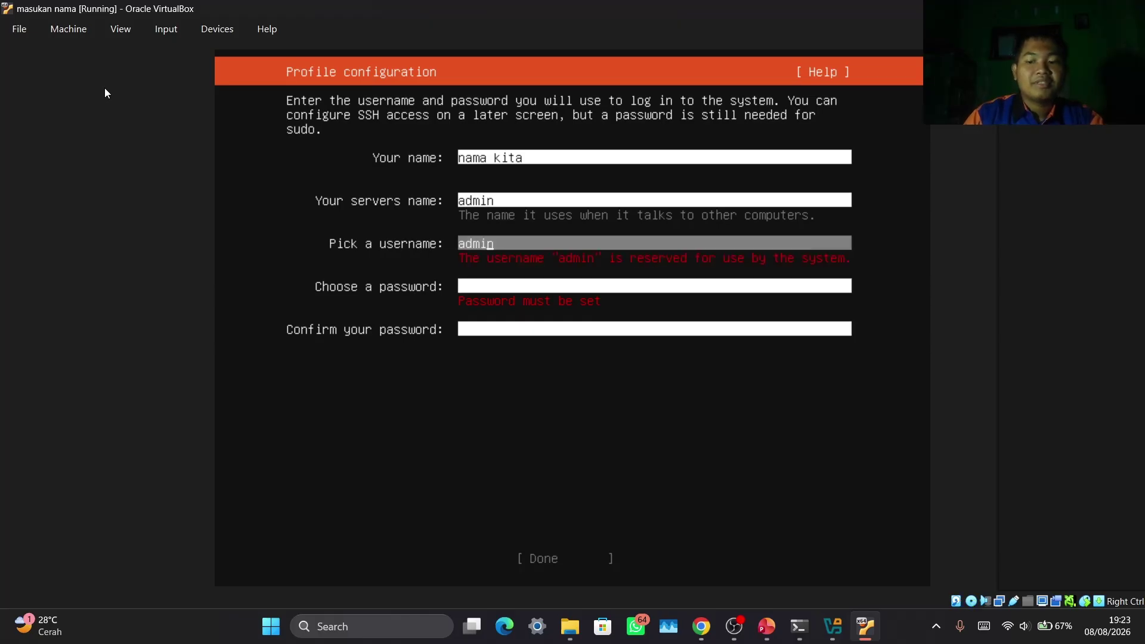
key(BackSpace)
key(BackSpace)
key(BackSpace)
key(BackSpace)
text(n)
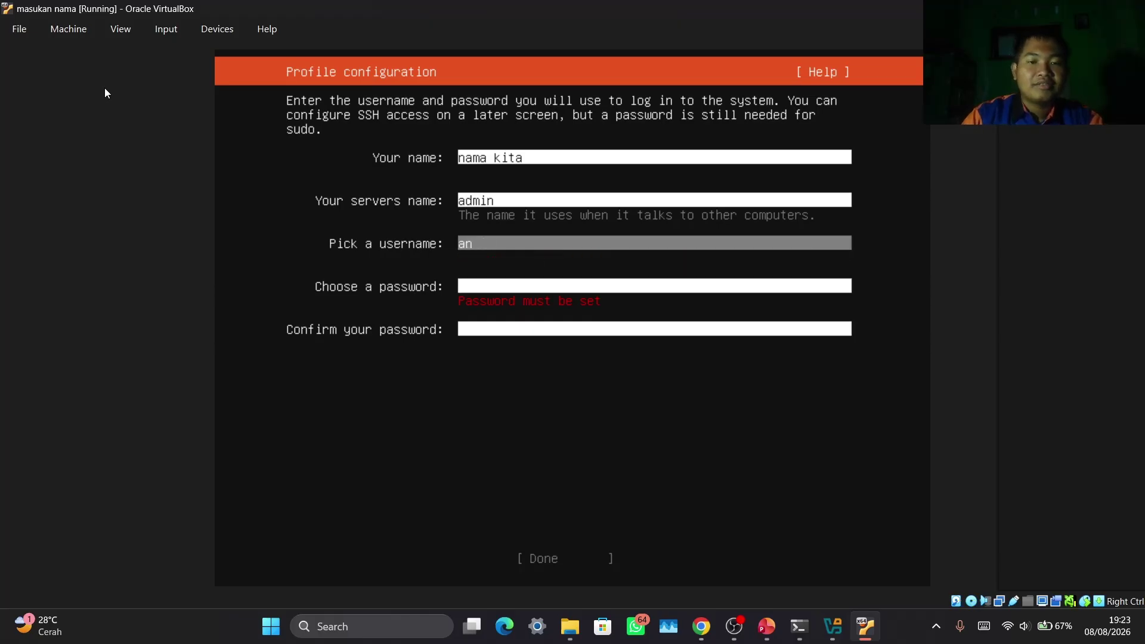
key(BackSpace)
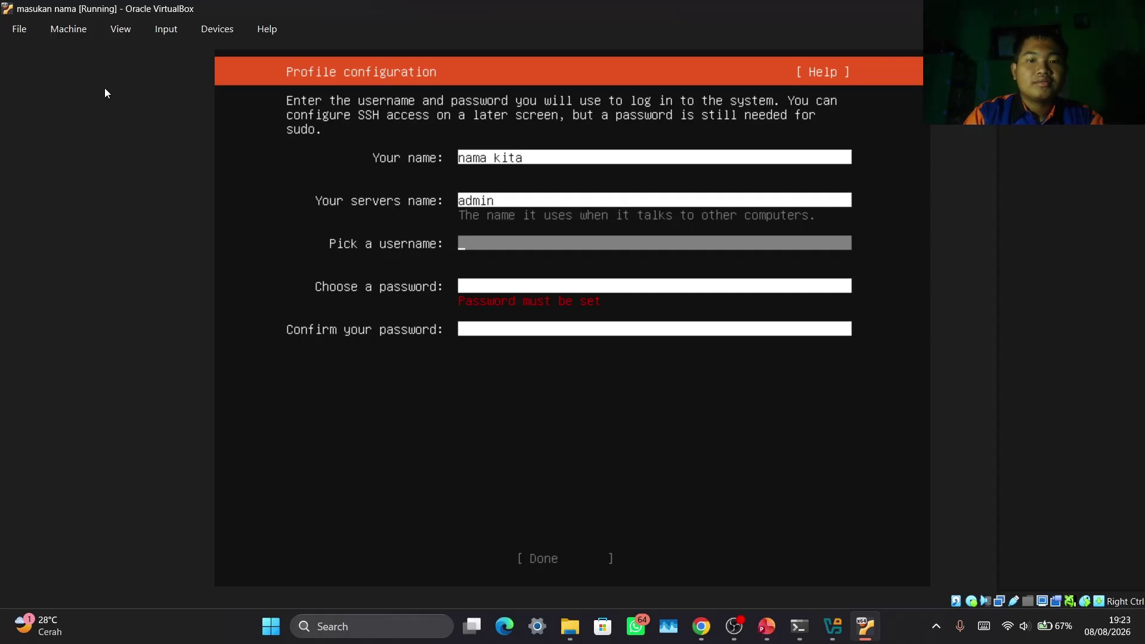
text(mar)
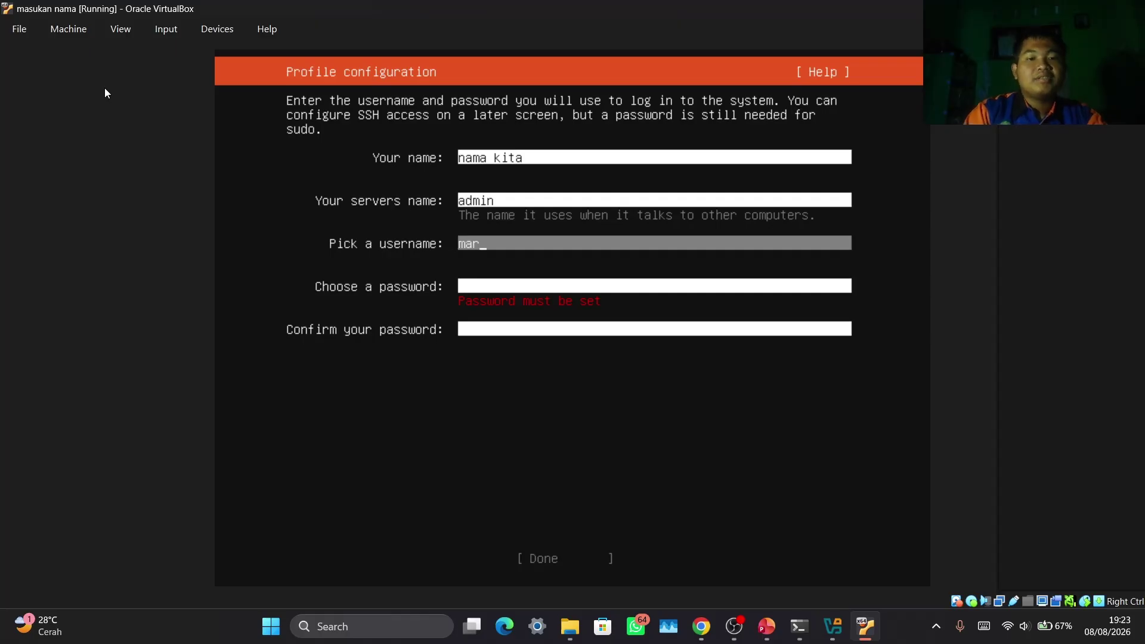
text(tabak)
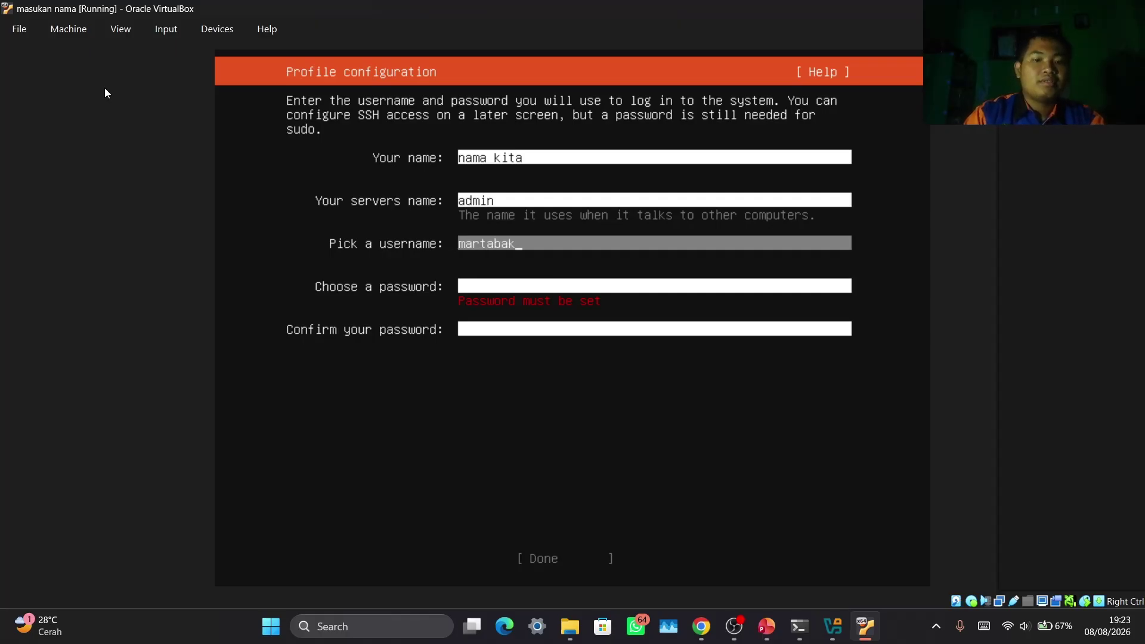
key(Tab)
Enter and confirm the account password, then submit the profile
text(****)
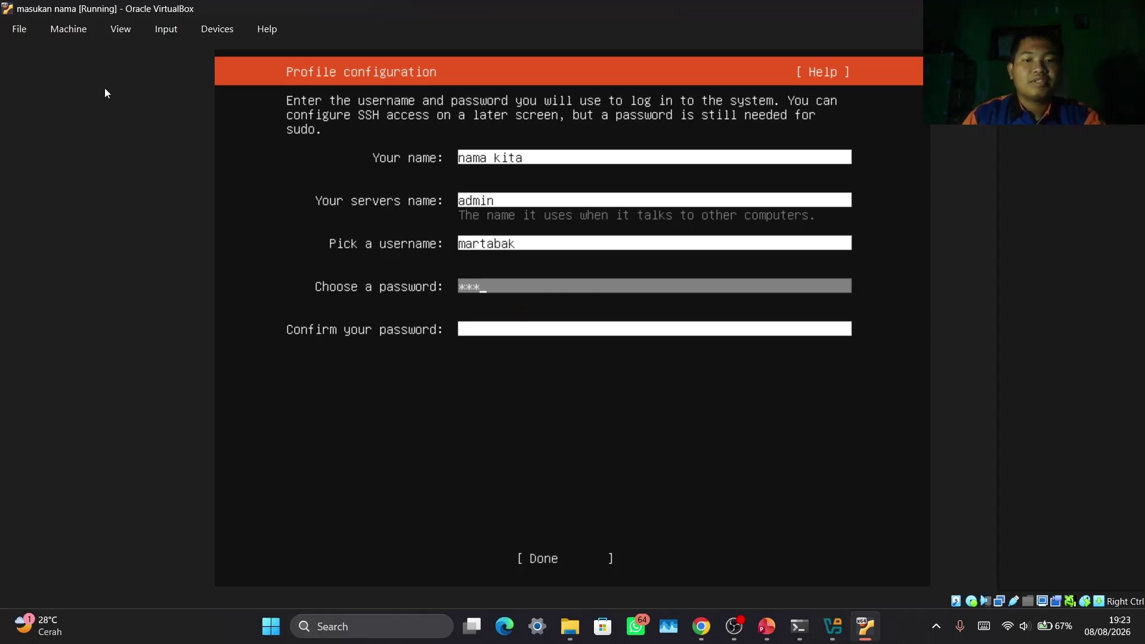
key(Tab)
text(****)
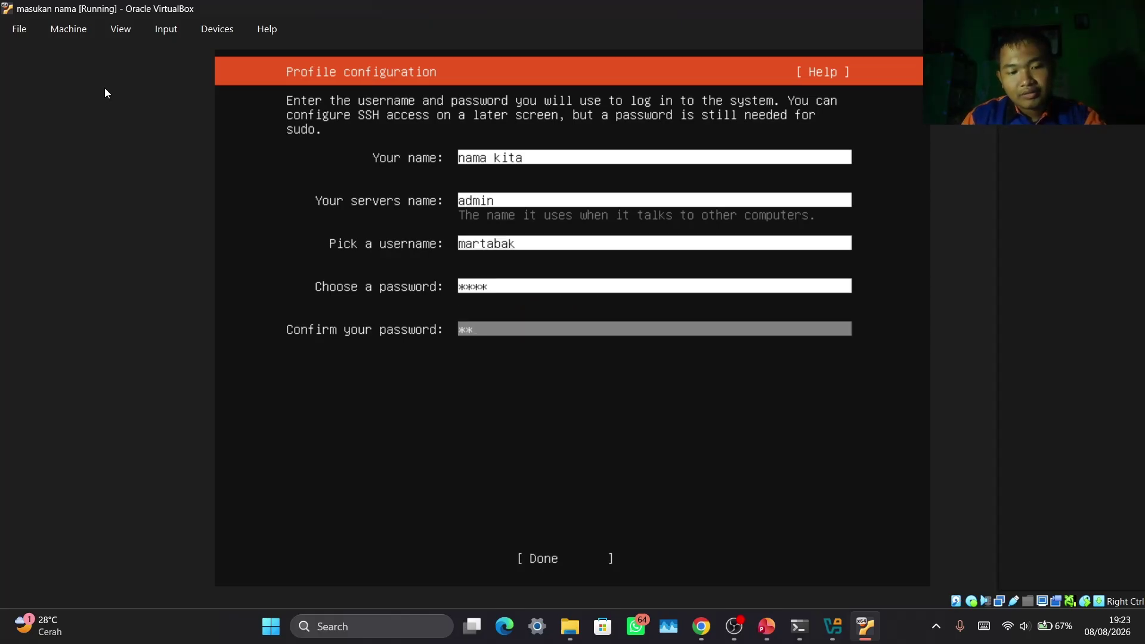
key(Tab)
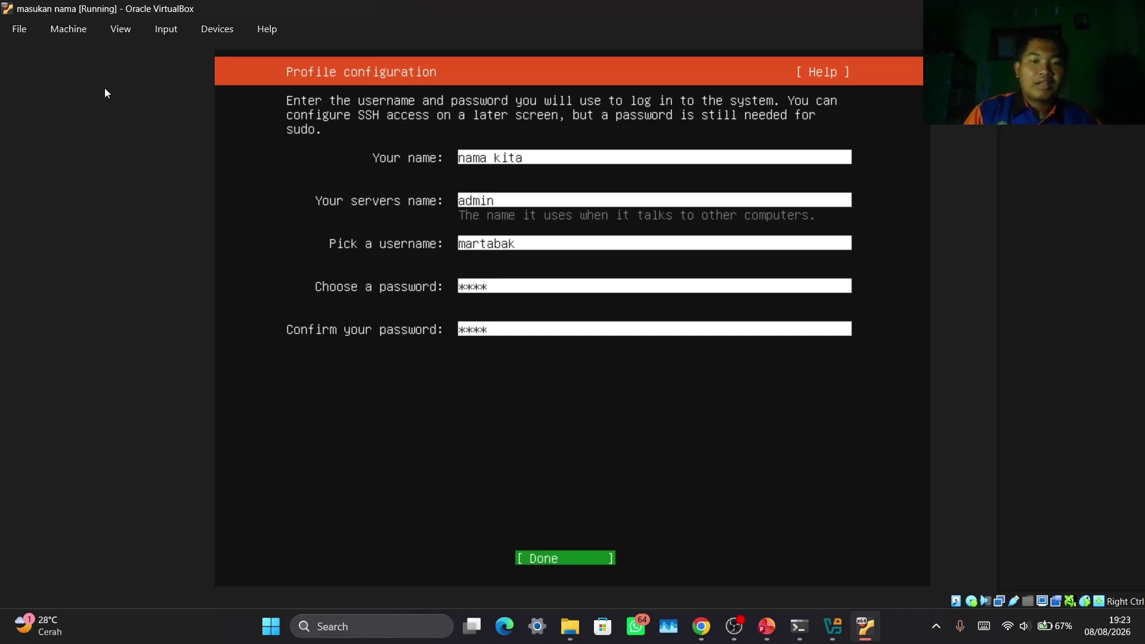
key(Return)
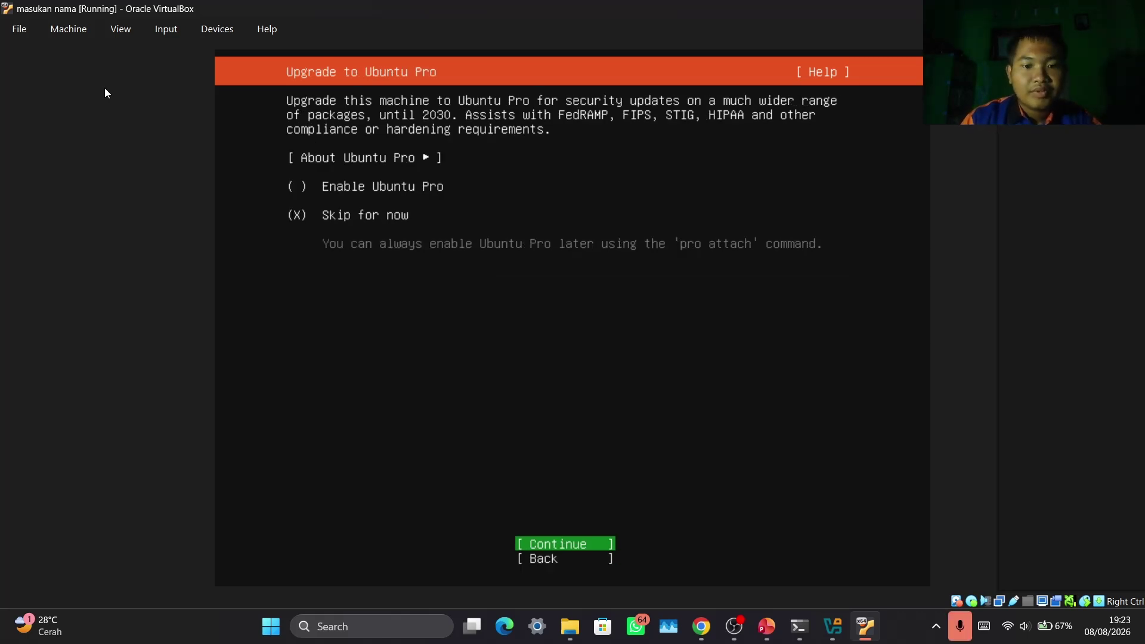
Skip Ubuntu Pro, leave the OpenSSH server uninstalled, and pick none of the featured server snaps
key(Return)
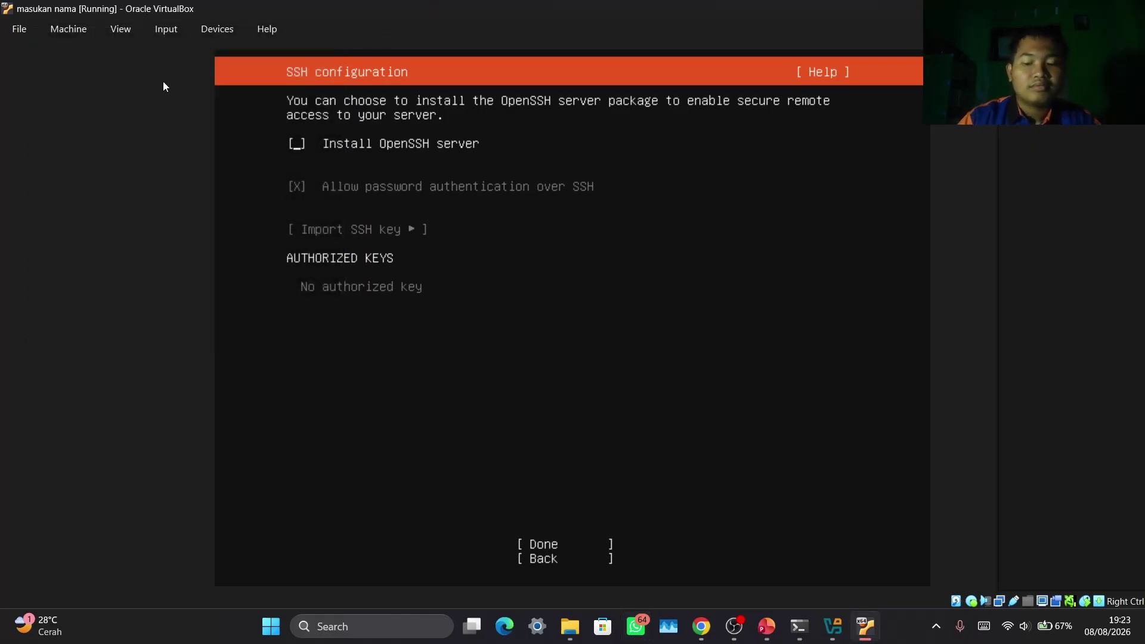
key(Tab)
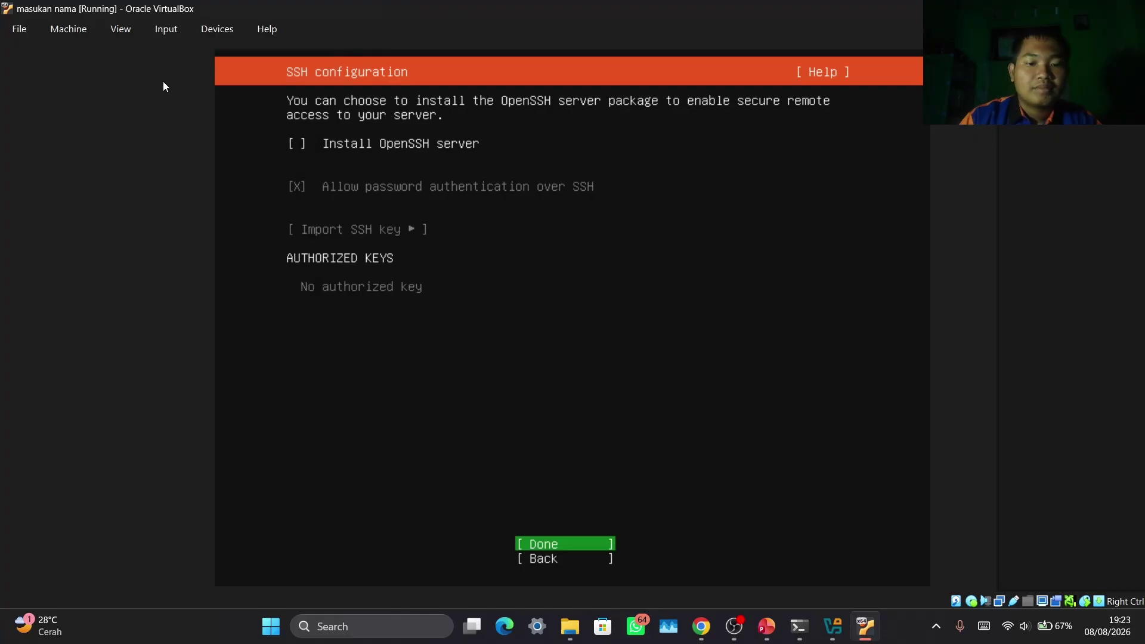
key(Return)
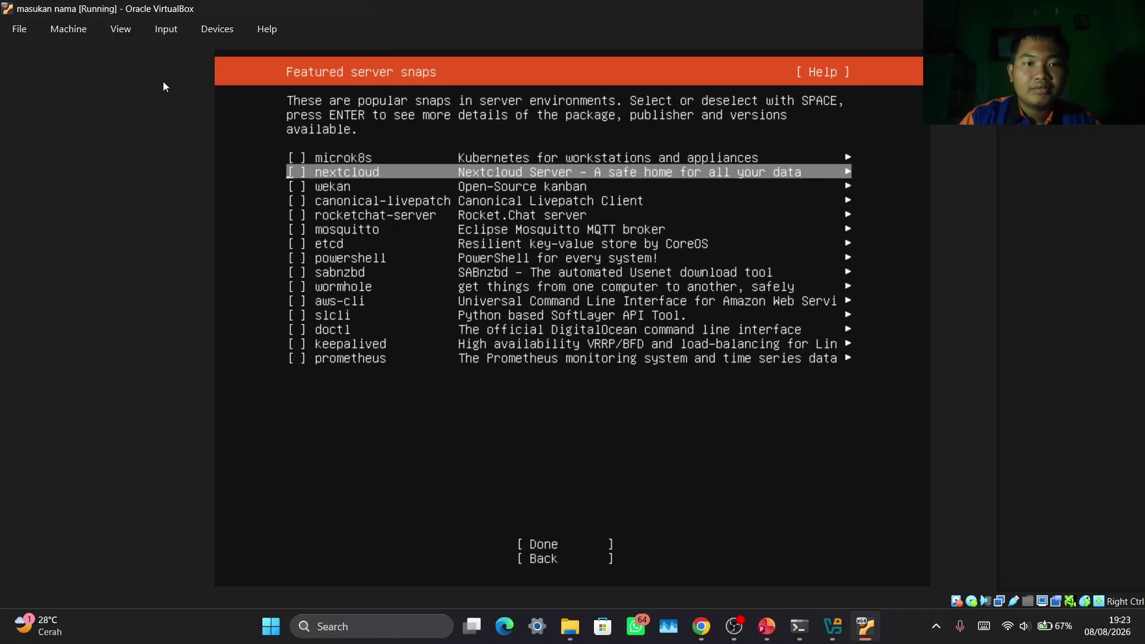
key(Down)
key(Down)
key(Down)
key(Down)
key(Down)
key(Down)
key(Down)
key(Down)
key(Down)
key(Down)
key(Down)
key(Down)
key(Down)
key(Down)
key(Return)
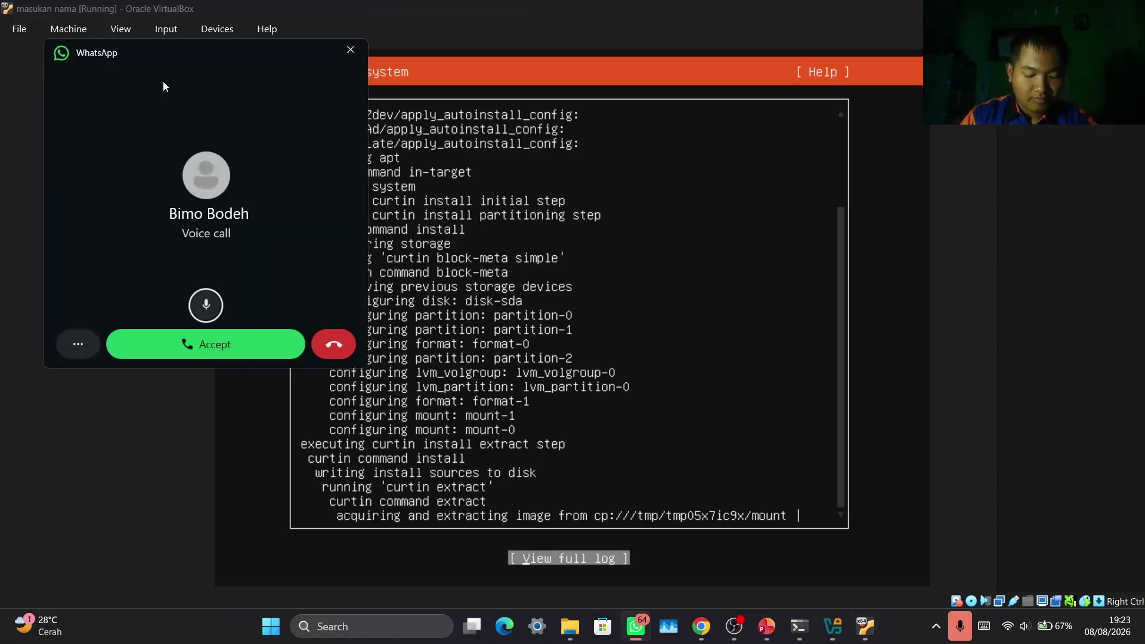
Dismiss the incoming call window and choose Reboot Now after installation completes
click(349, 48)
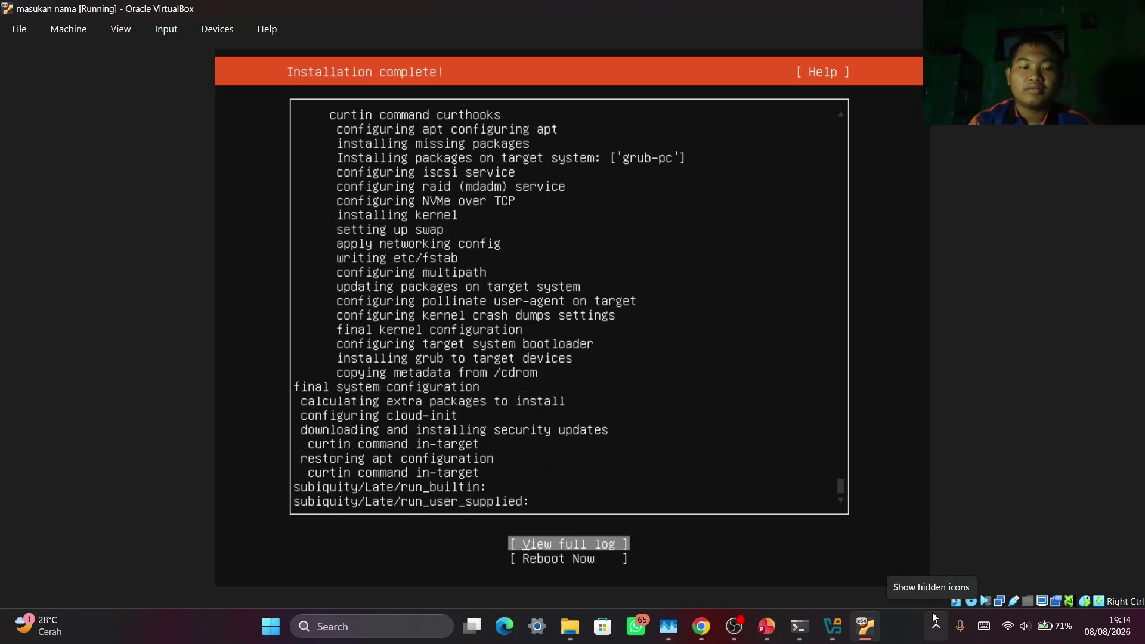
key(Down)
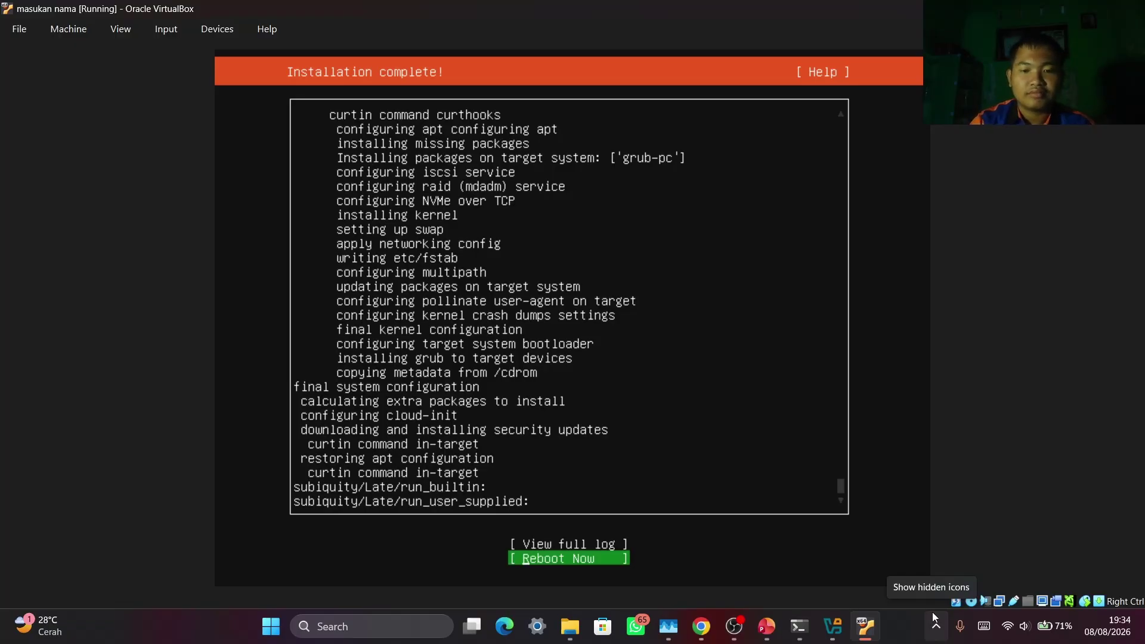
key(Return)
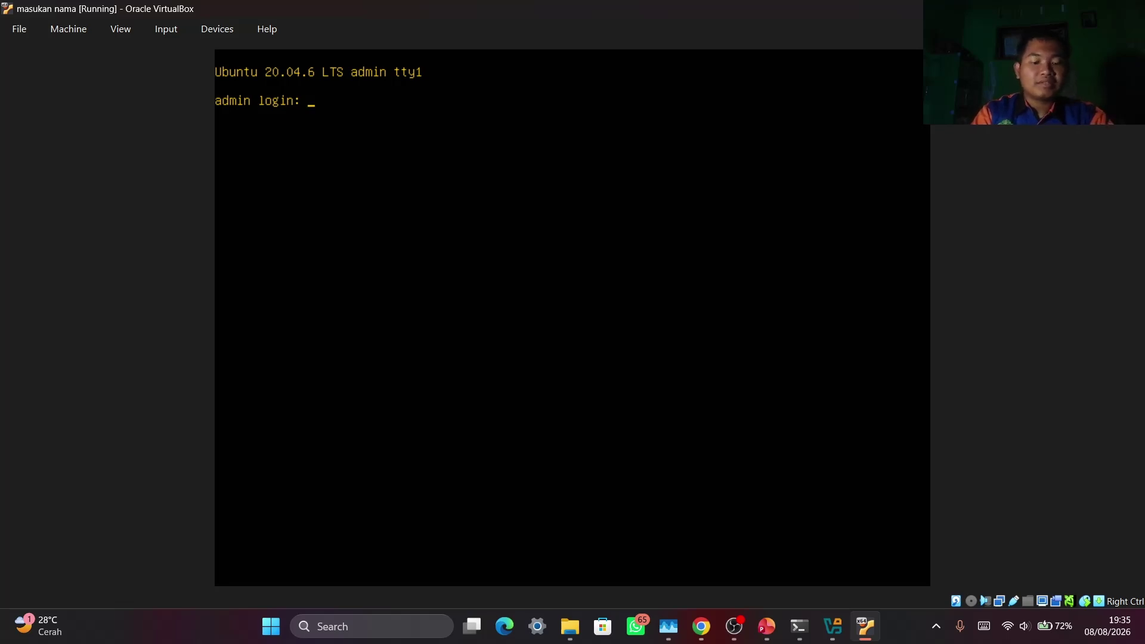
Log in at the Ubuntu console with the admin username and password
text(martabak)
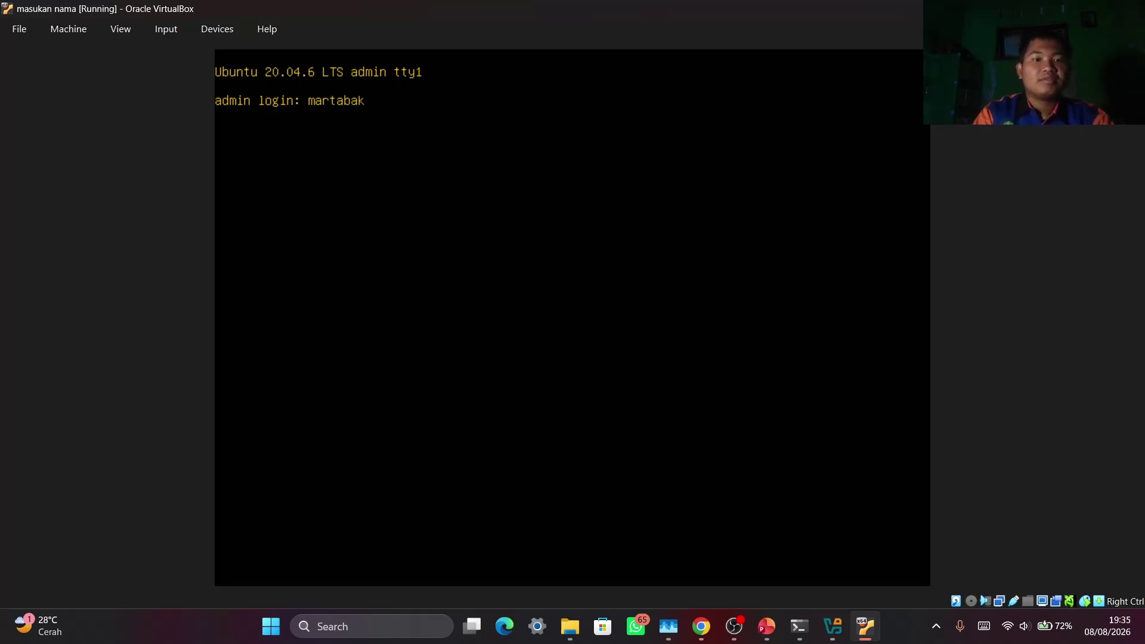
key(Return)
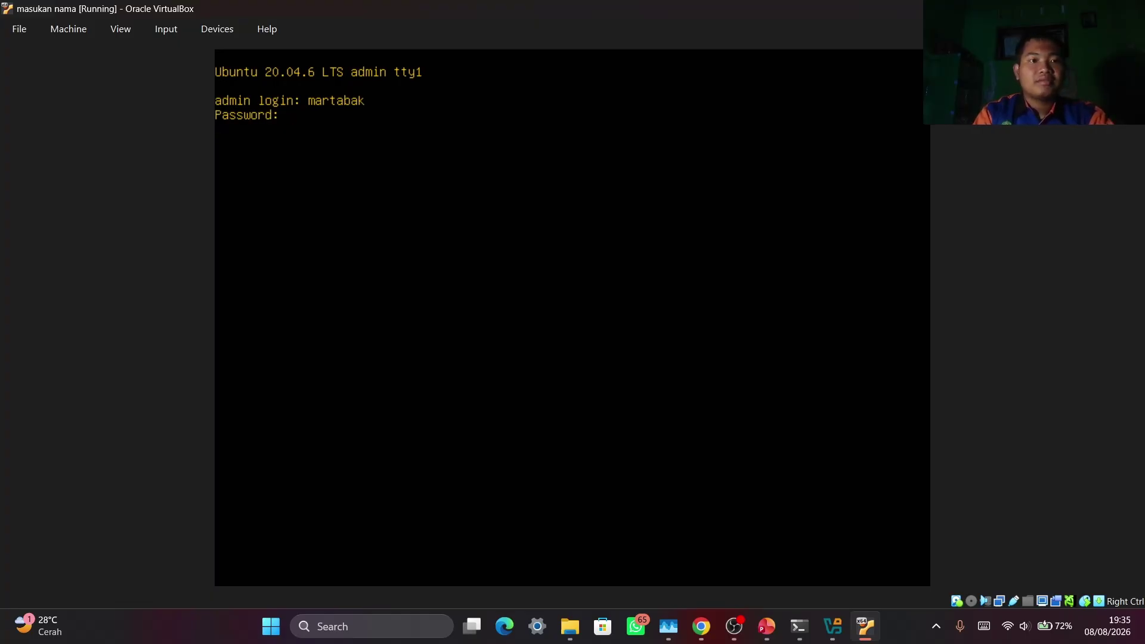
key(Return)
key(Return)
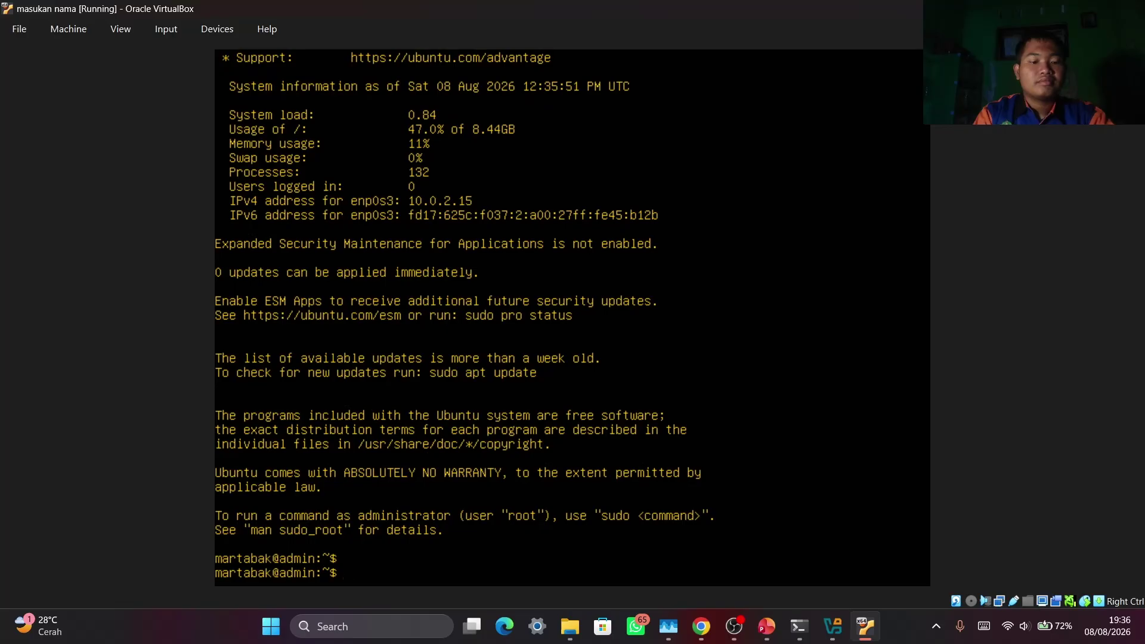
key(Return)
key(Return)
key(Return)
key(Return)
key(Return)
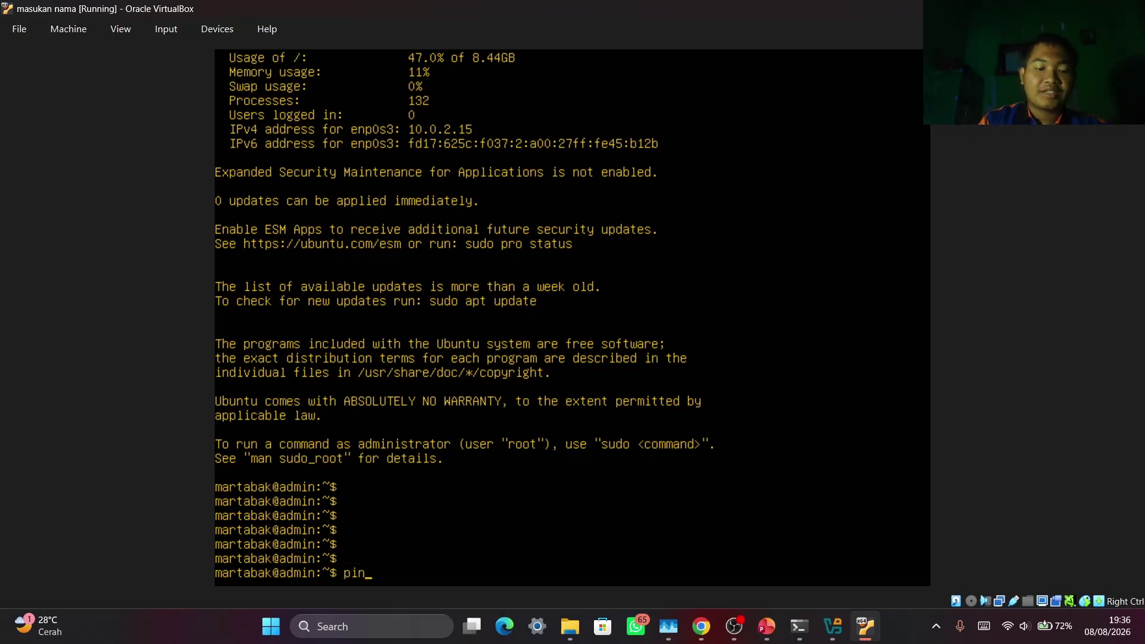
Ping 8.8.8.8 to confirm internet access, then stop it to see the statistics
text(8.8.8.8)
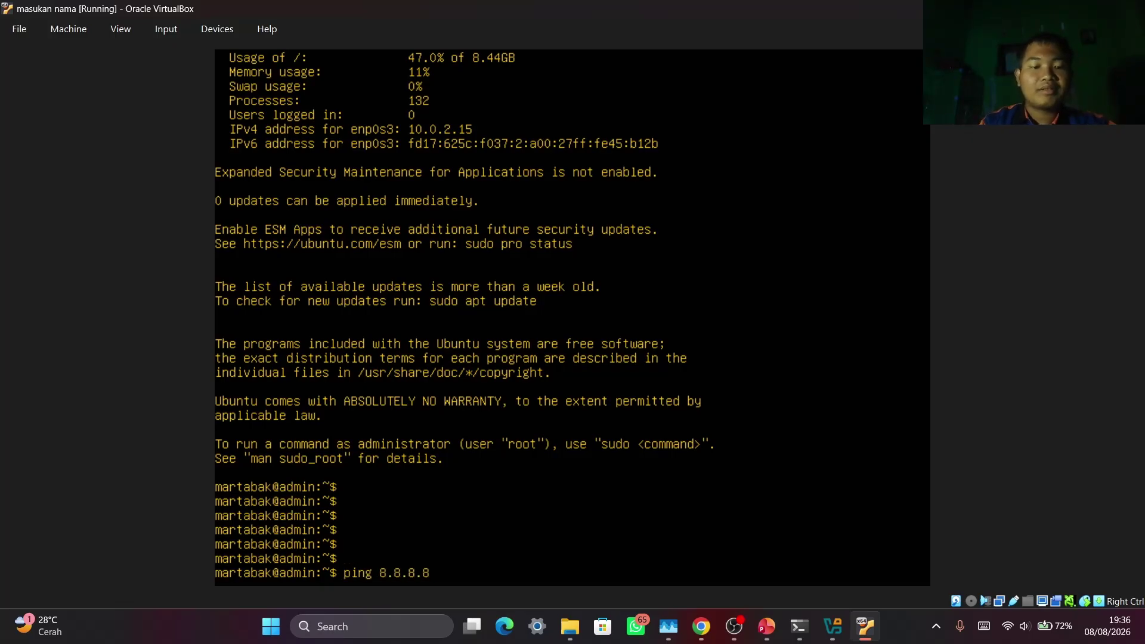
key(Return)
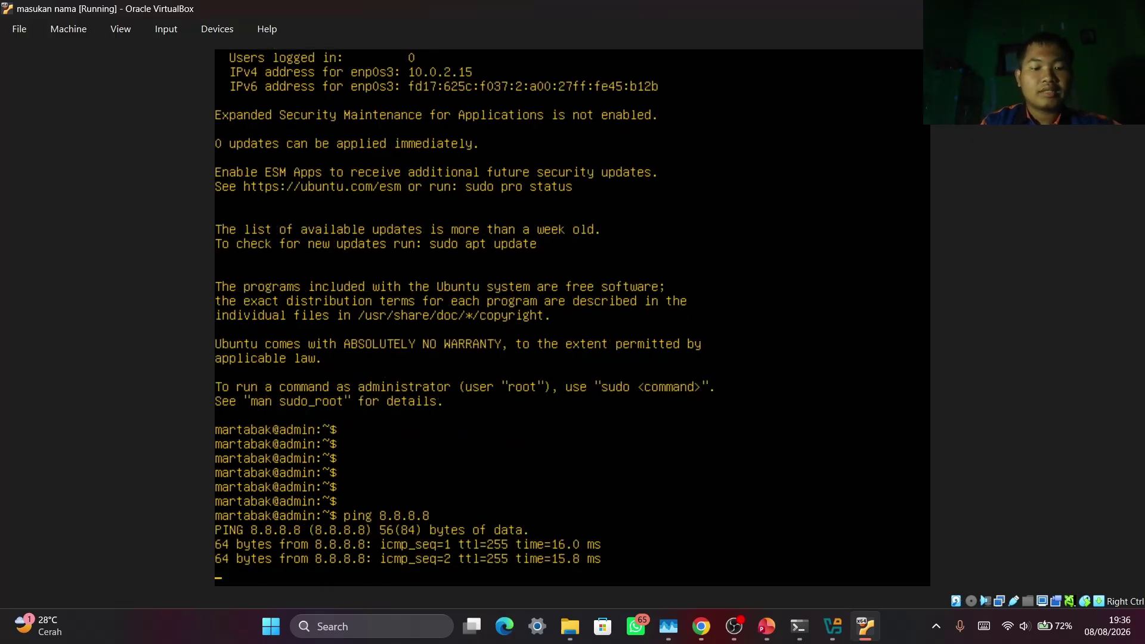
key(ctrl+c)
key(Return)
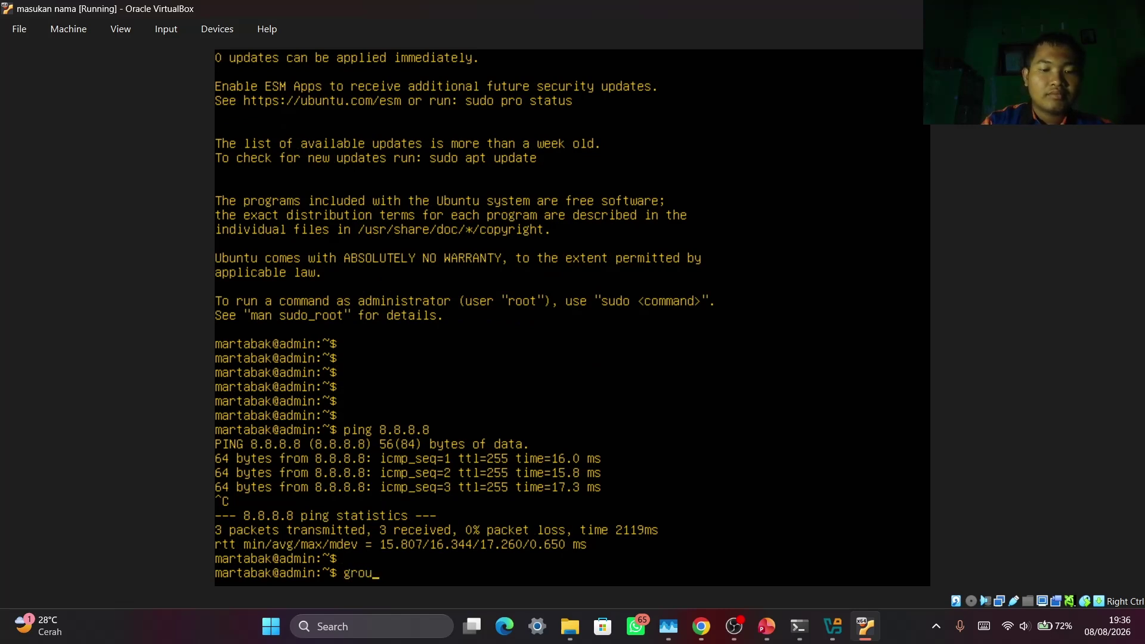
List the groups the logged-in user belongs to with groups
text(p)
key(Return)
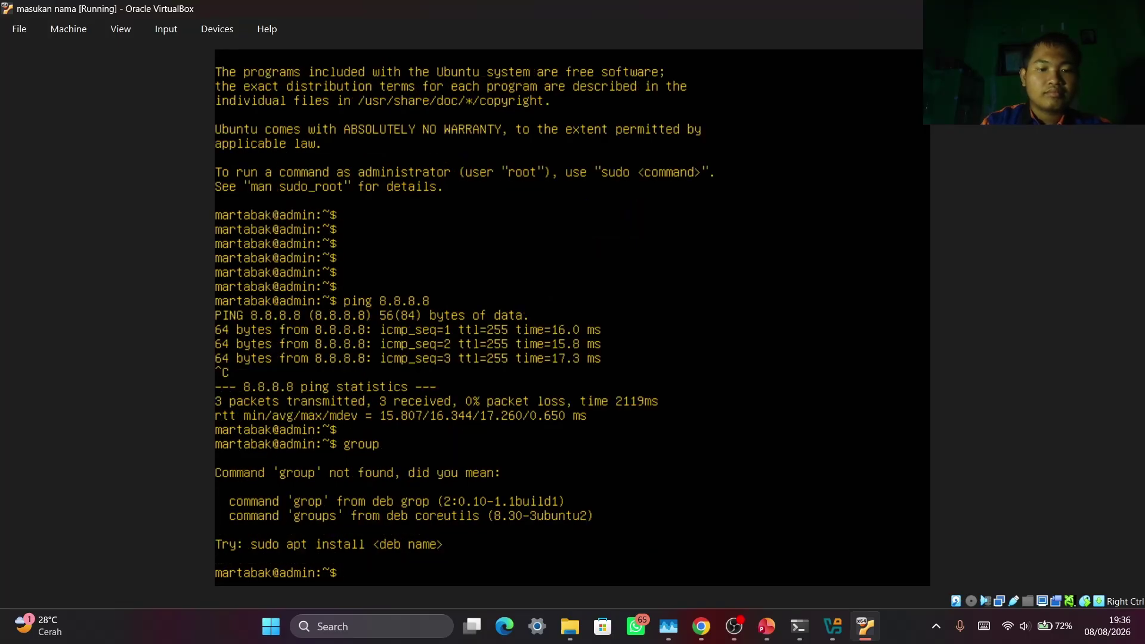
text(groups)
key(Return)
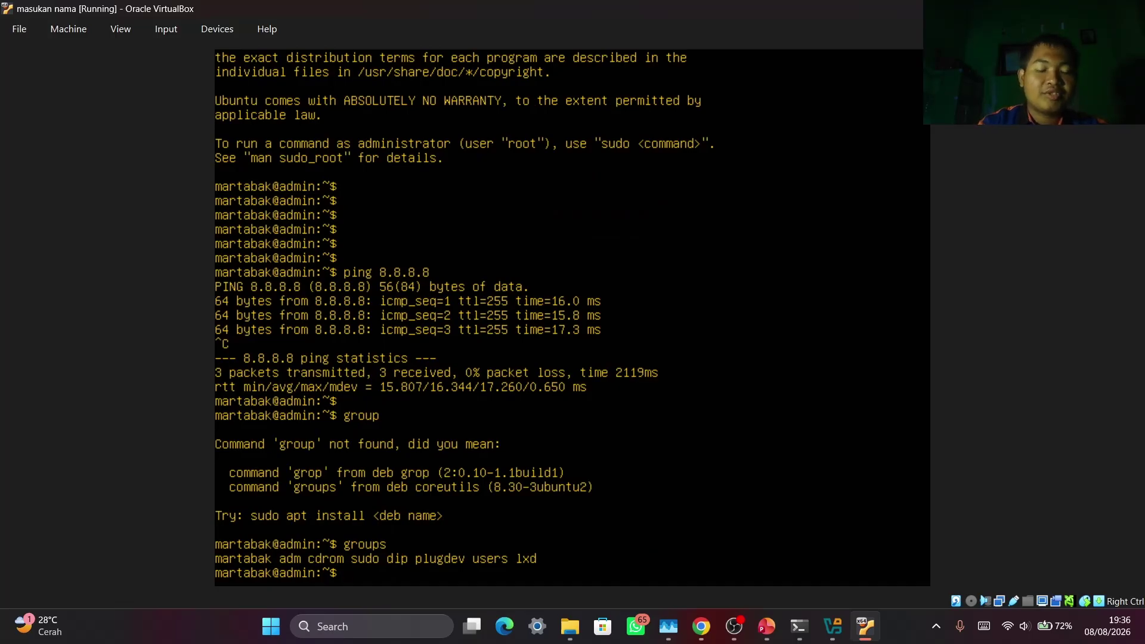
Create an api folder in the home directory, list it, and power off the VM
text(cd)
key(Return)
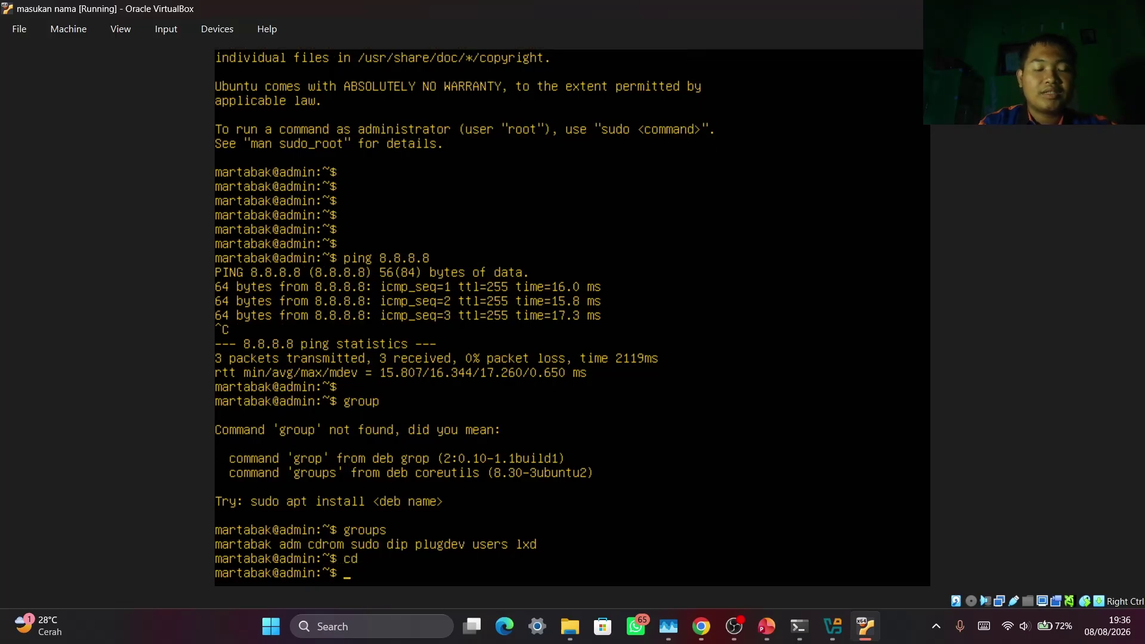
text(mkdir)
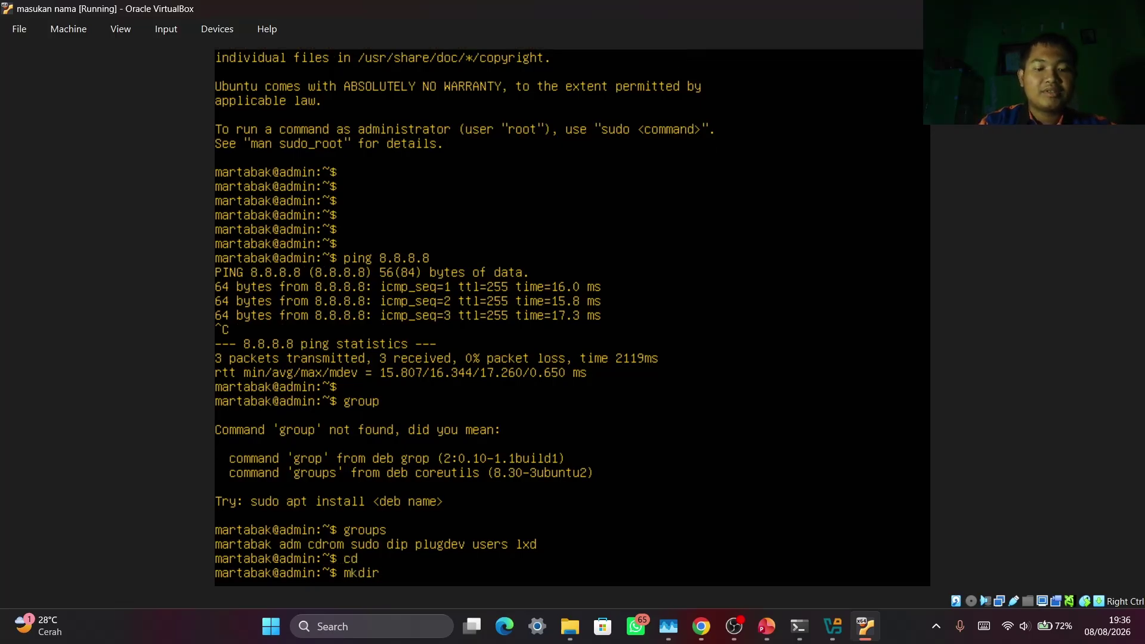
text( api)
key(Return)
text(c)
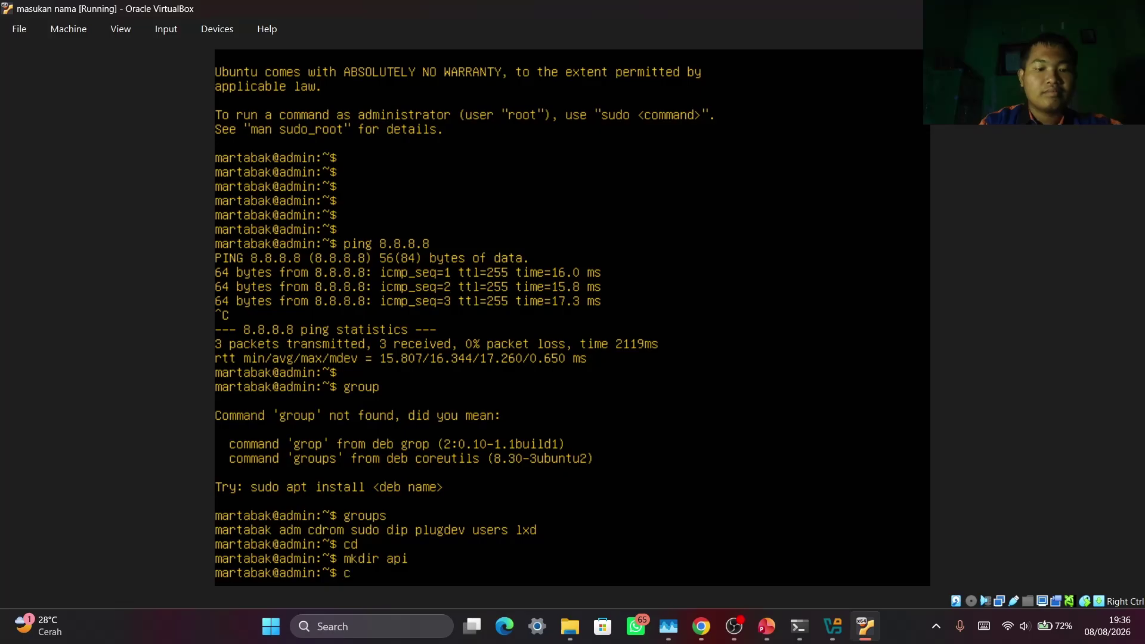
text(d)
key(Return)
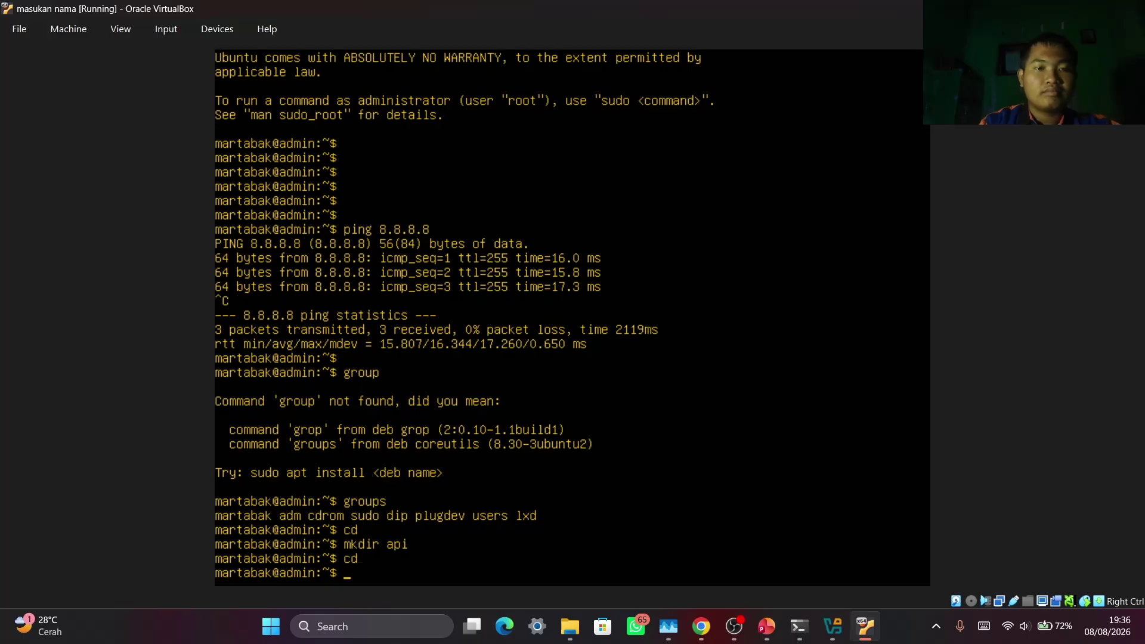
text(ls)
key(Return)
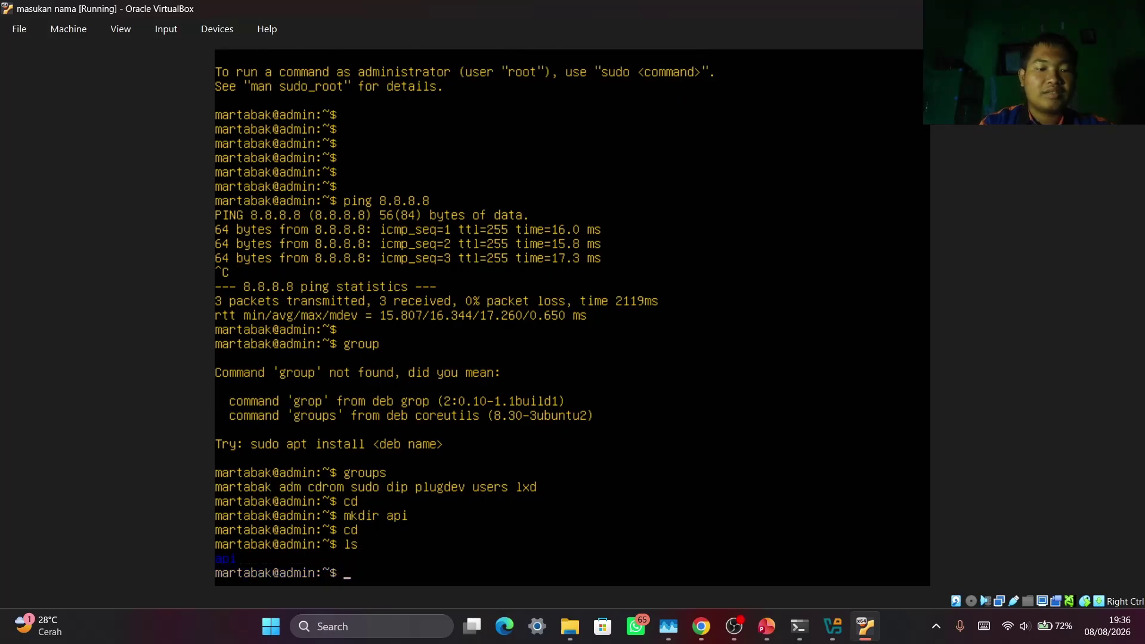
key(Return)
key(Return)
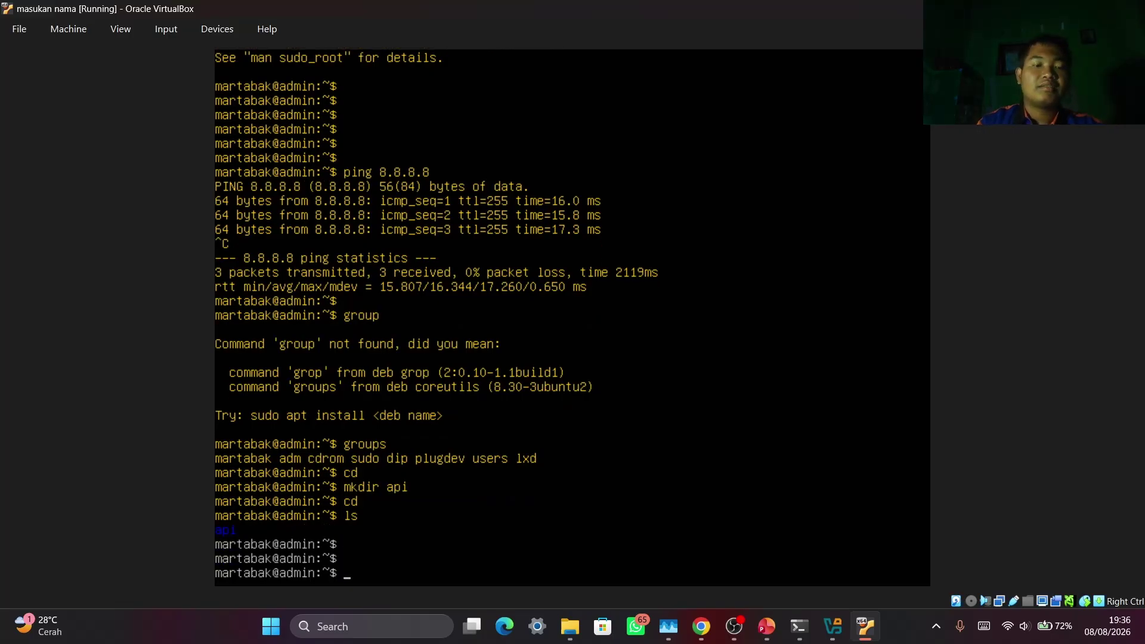
text(p)
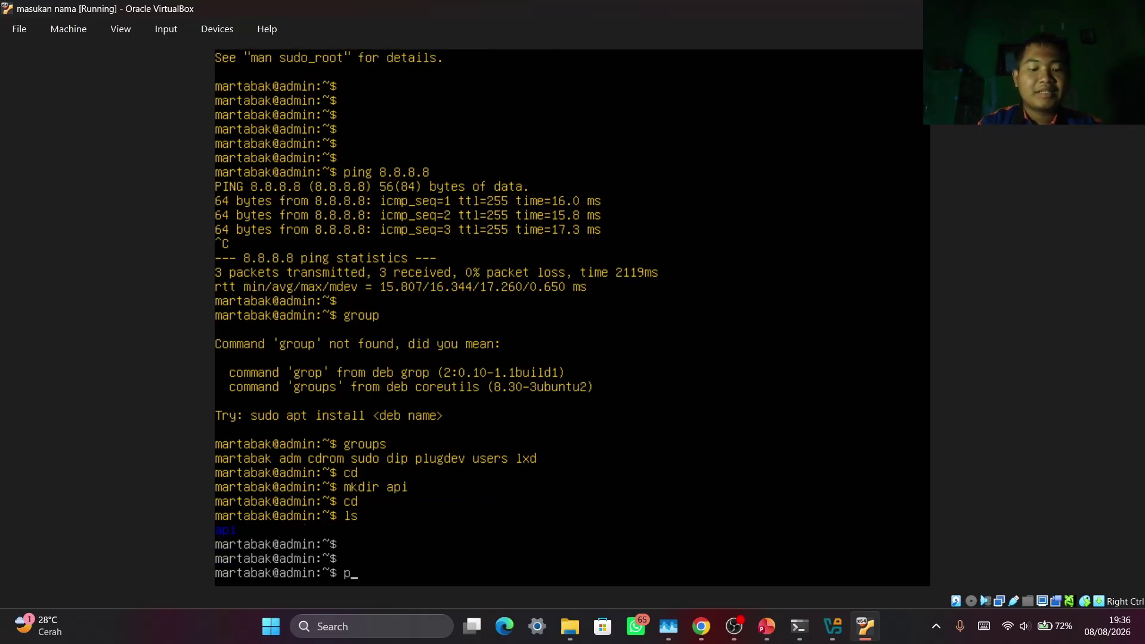
text(oweroff)
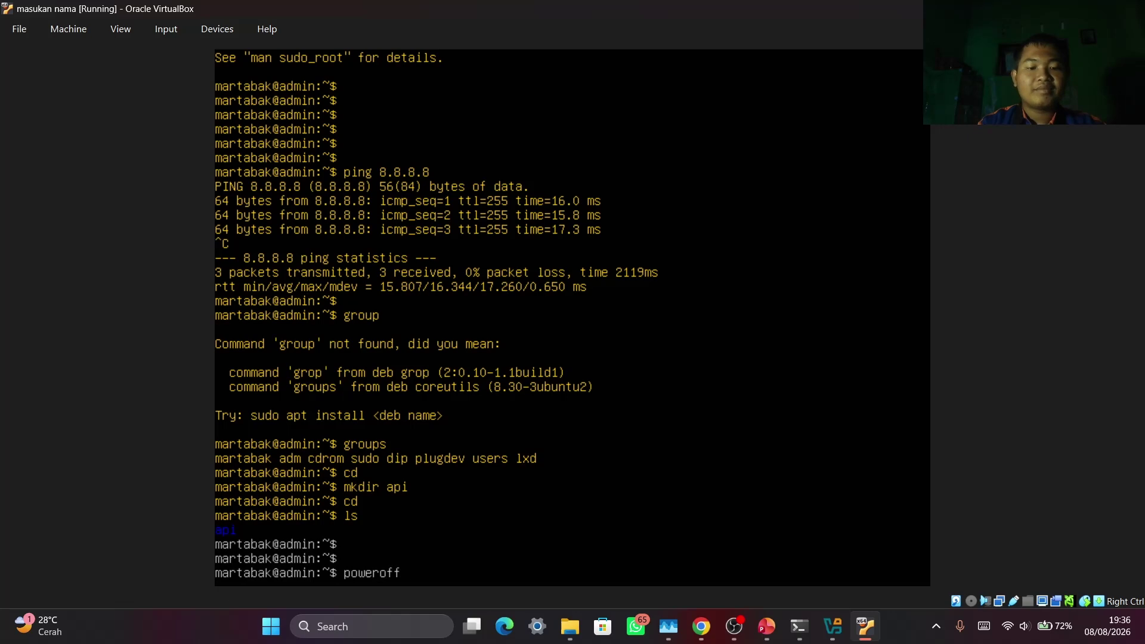
key(Return)
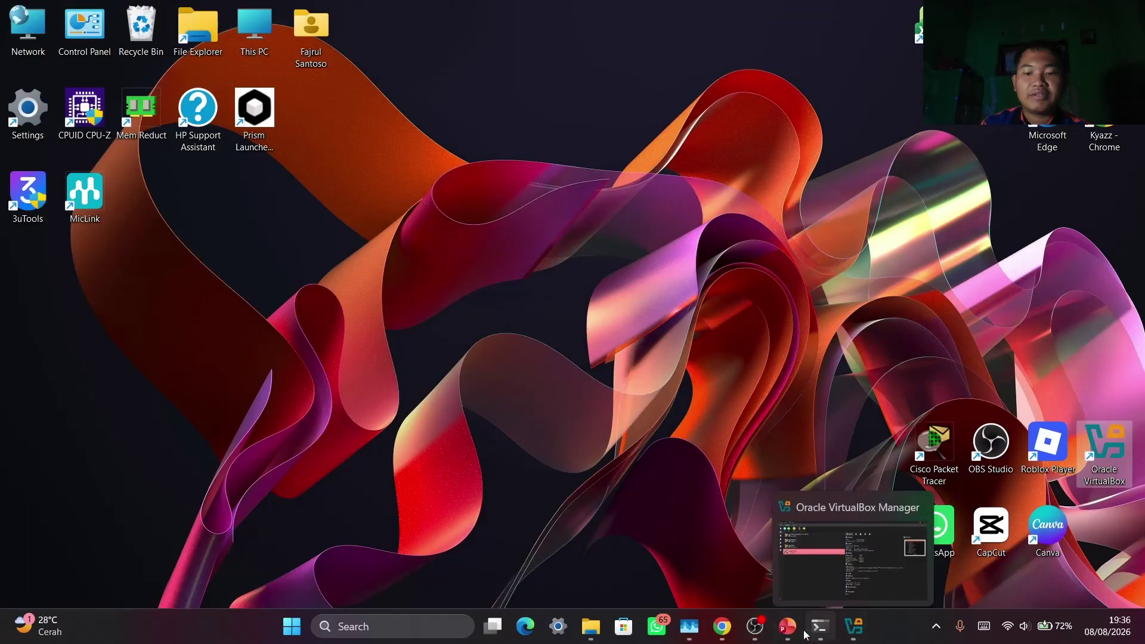
Review lesson slides 8 and 9 on installing Ubuntu Server and Ubuntu Desktop in PowerPoint
click(787, 627)
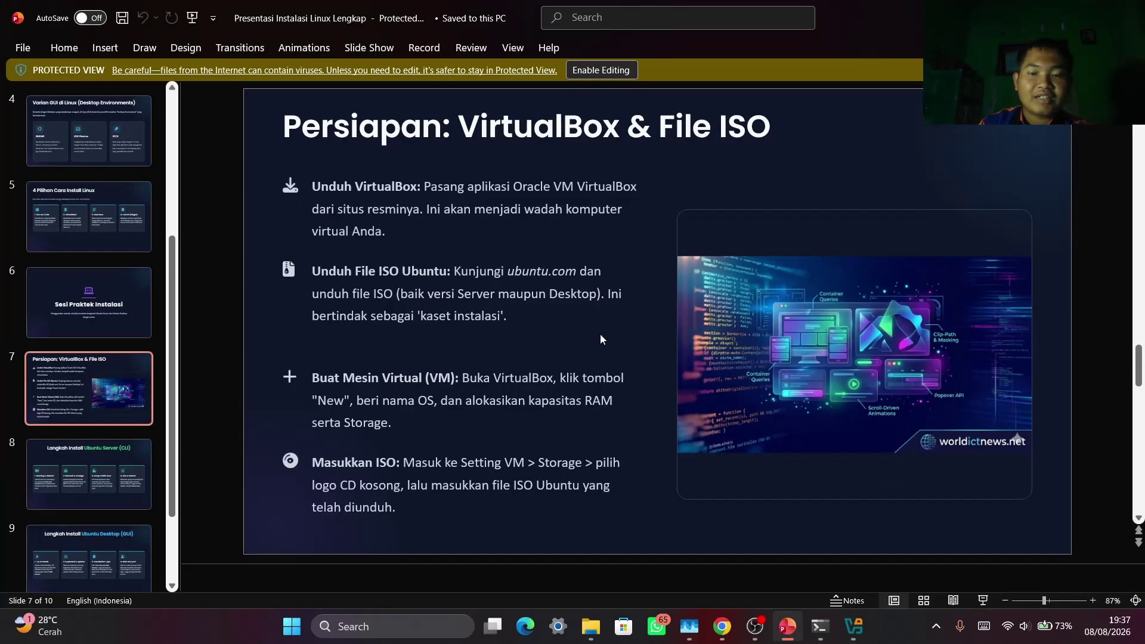
click(120, 464)
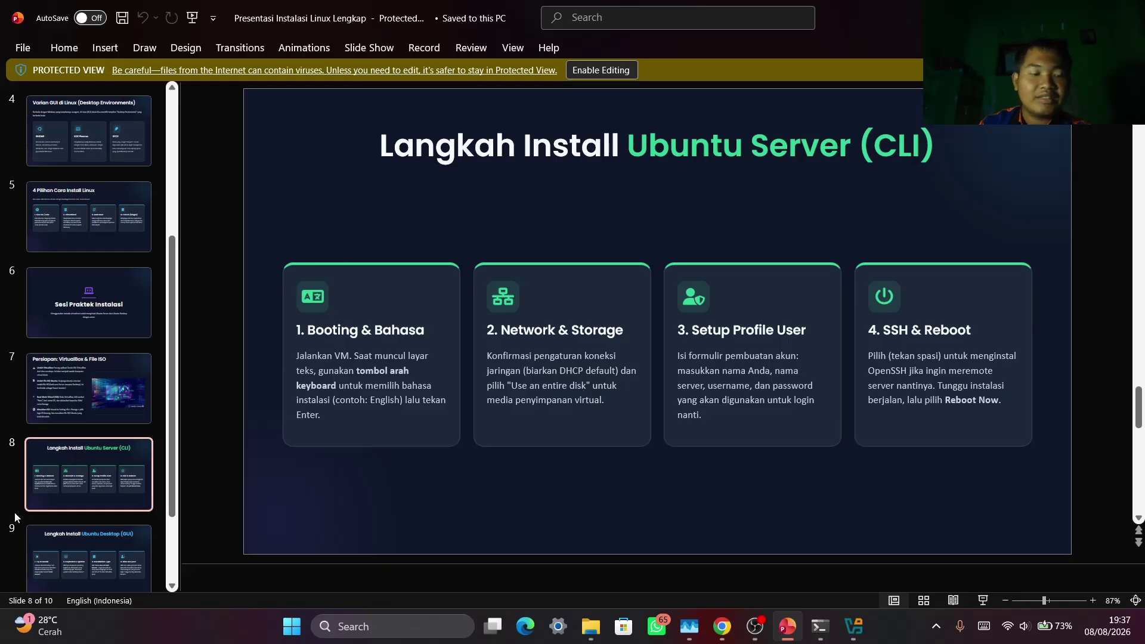
scroll(80, 514, down, 2)
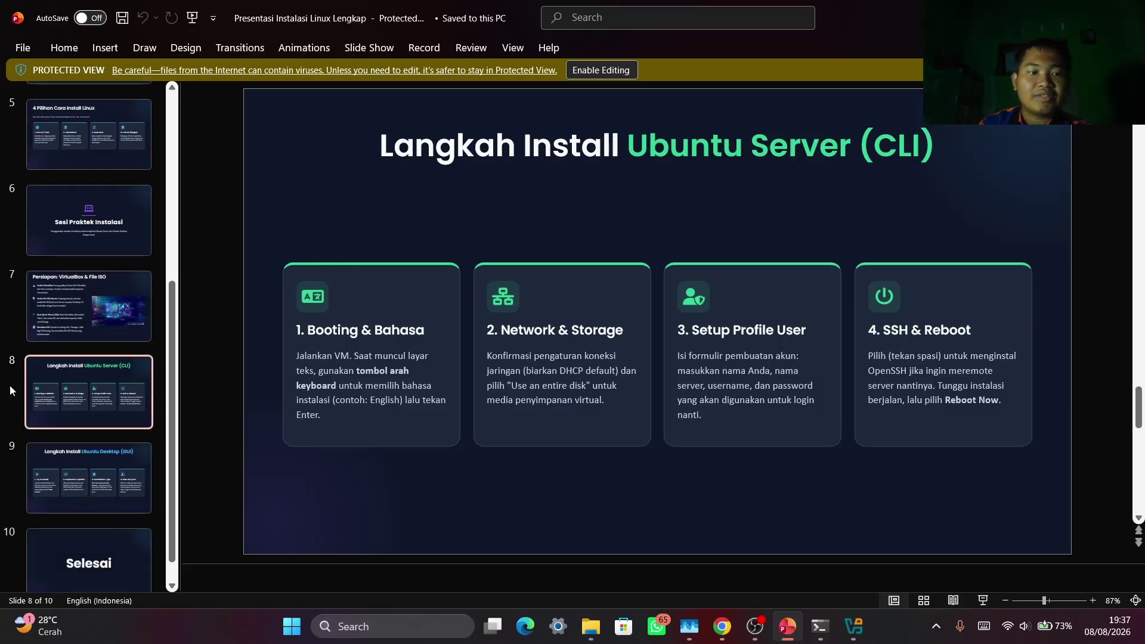
click(87, 477)
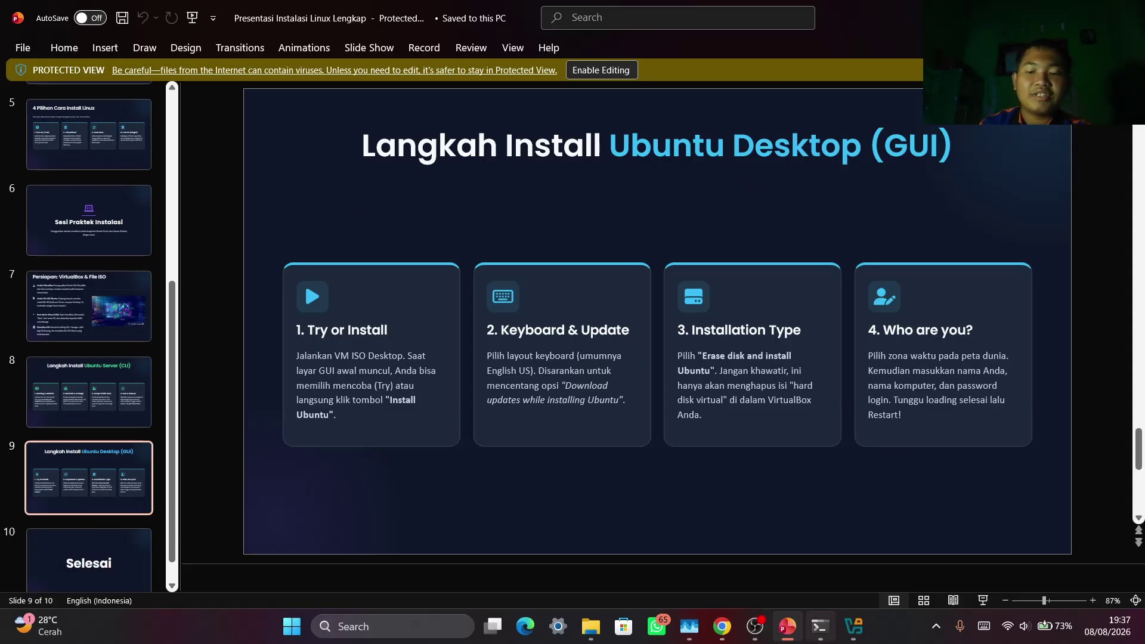
click(854, 627)
Start a new virtual machine named ikan and keep the default machine folder
click(50, 73)
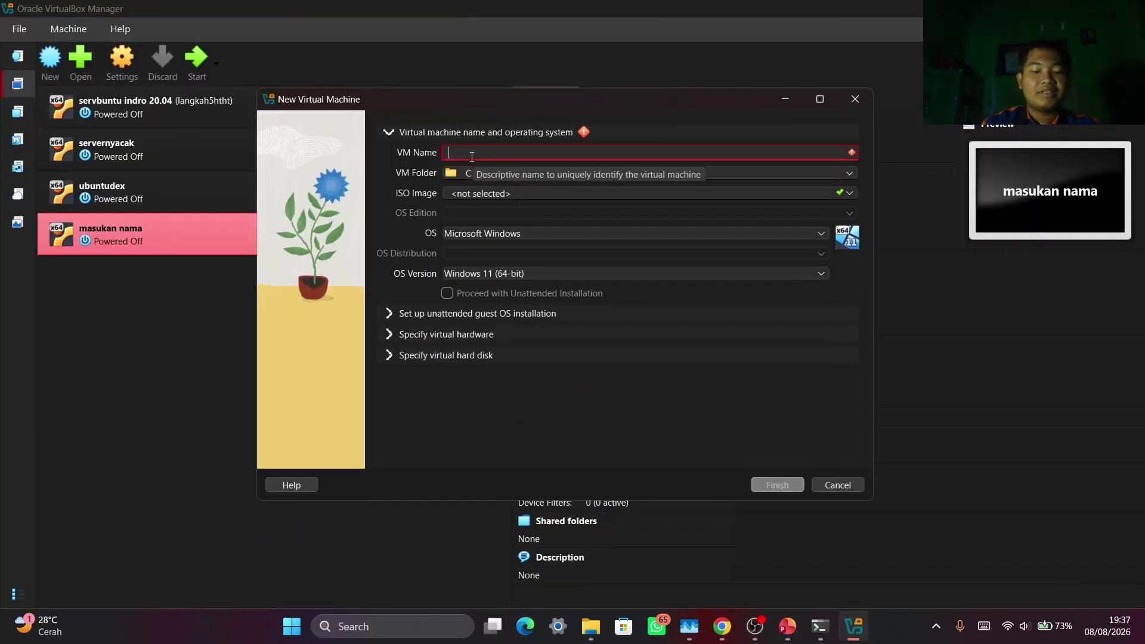
text(ikan)
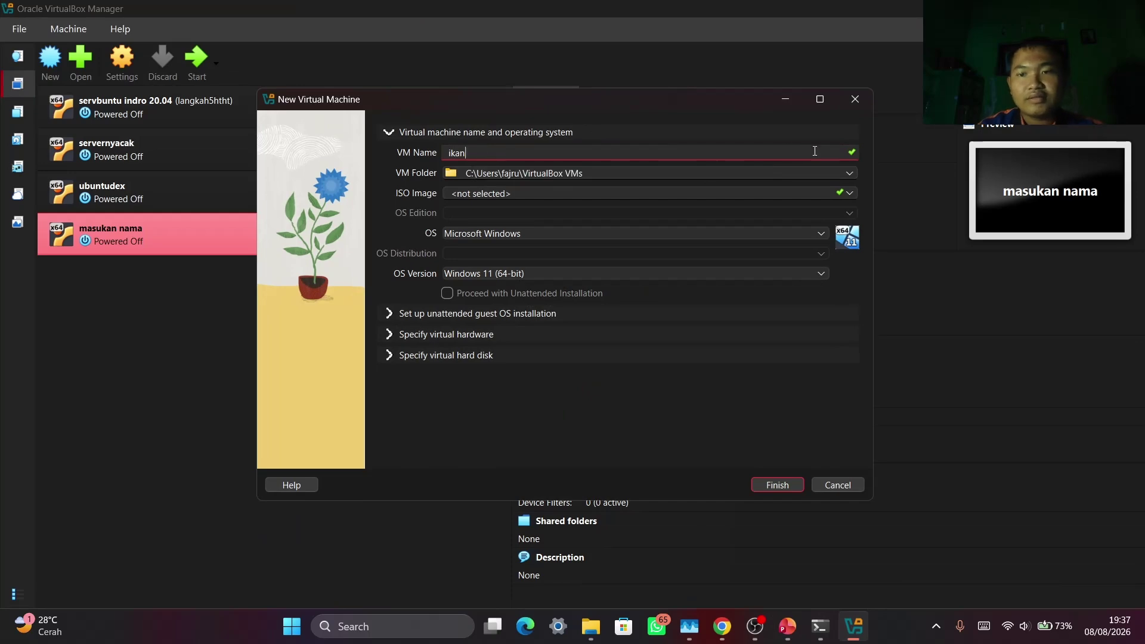
click(850, 174)
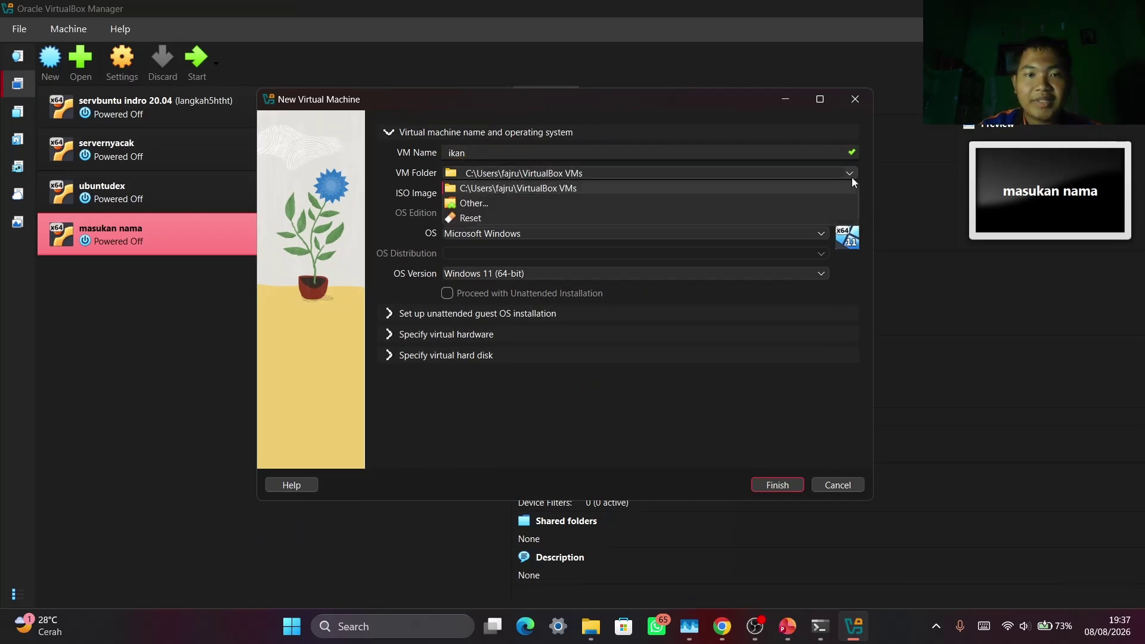
click(674, 202)
click(816, 122)
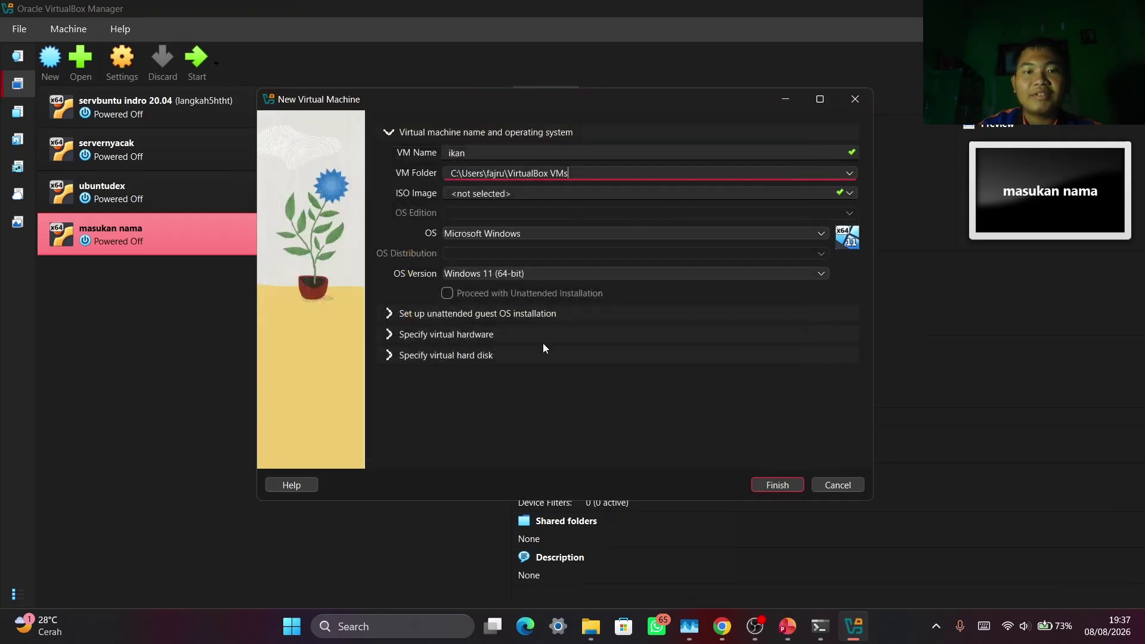
Choose ubuntu-20.04.6-desktop-amd64.iso from disk as the VM's ISO image
click(854, 194)
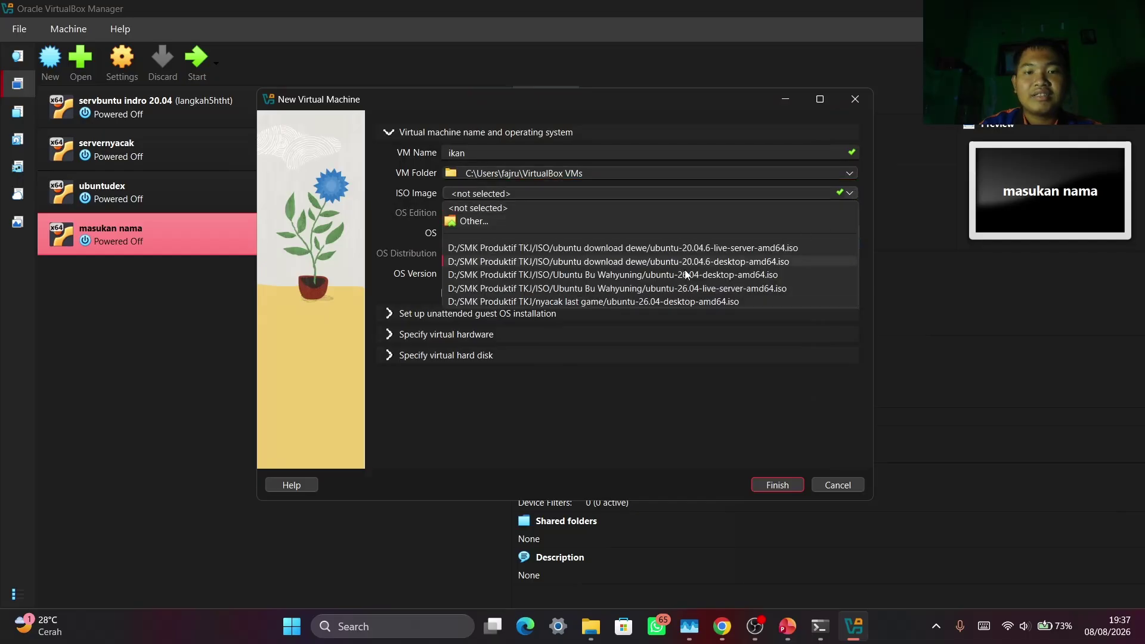
click(672, 223)
click(533, 253)
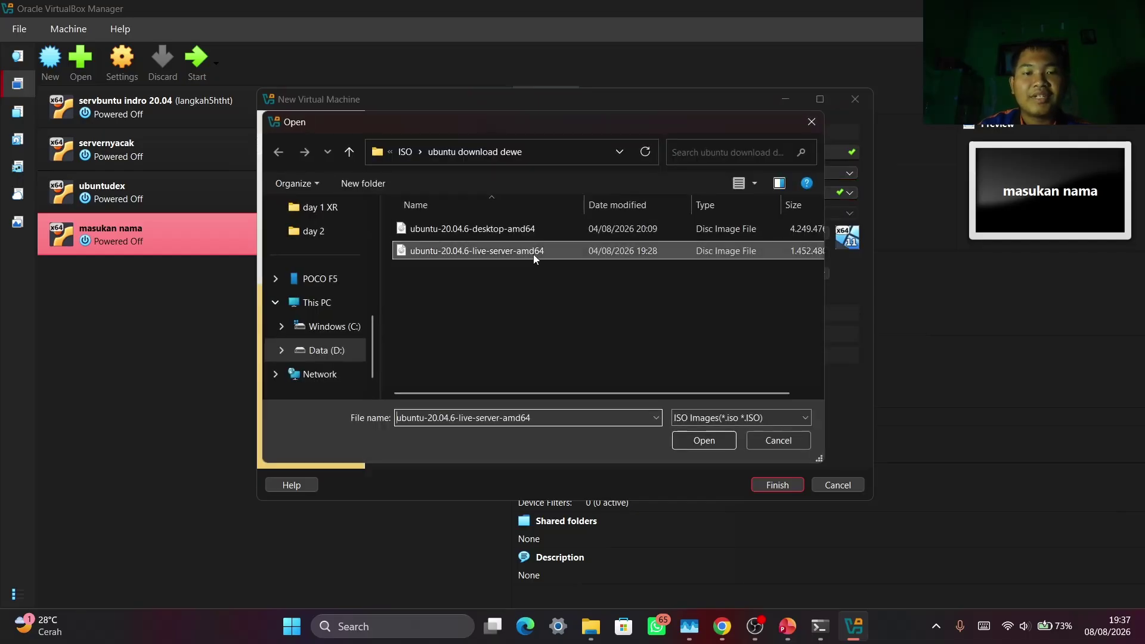
click(531, 228)
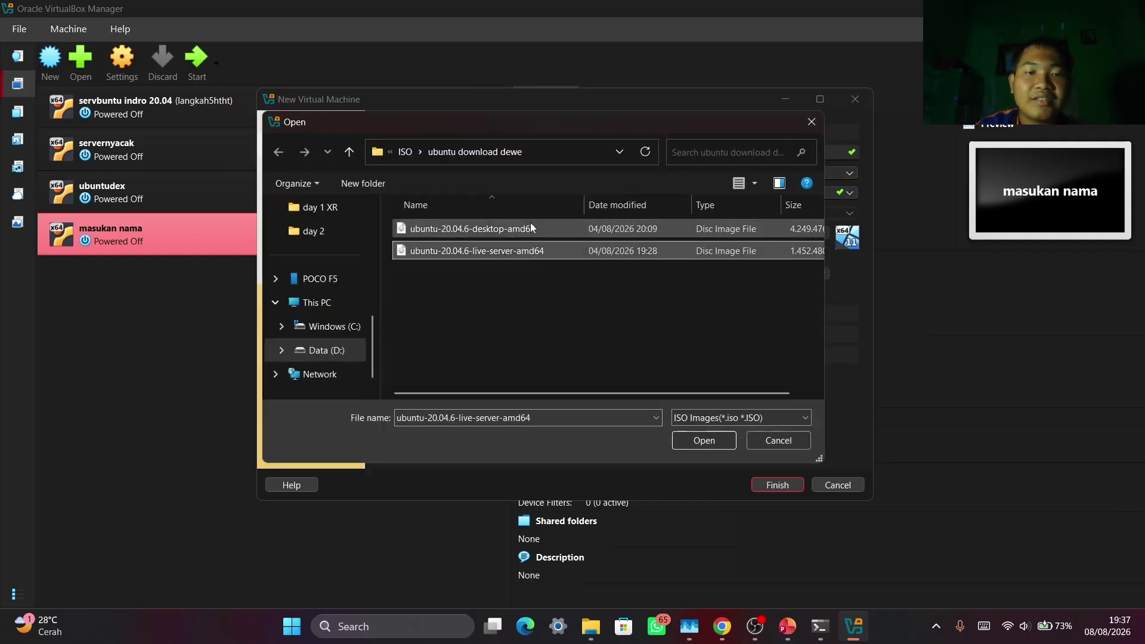
click(701, 442)
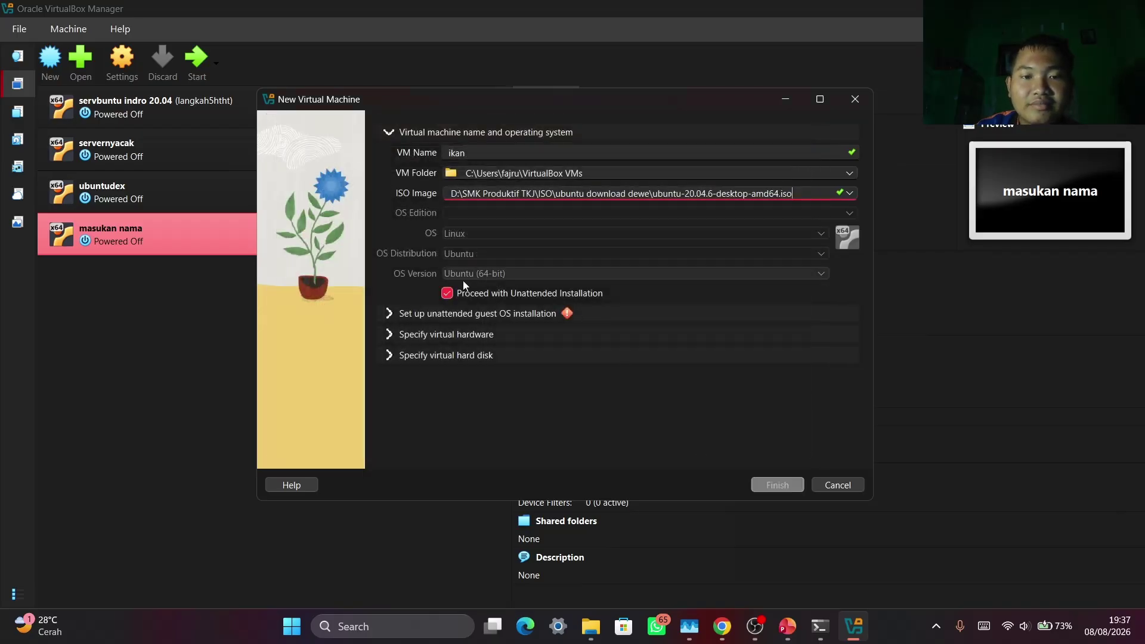
Enter and confirm the password for the unattended-install user
click(439, 315)
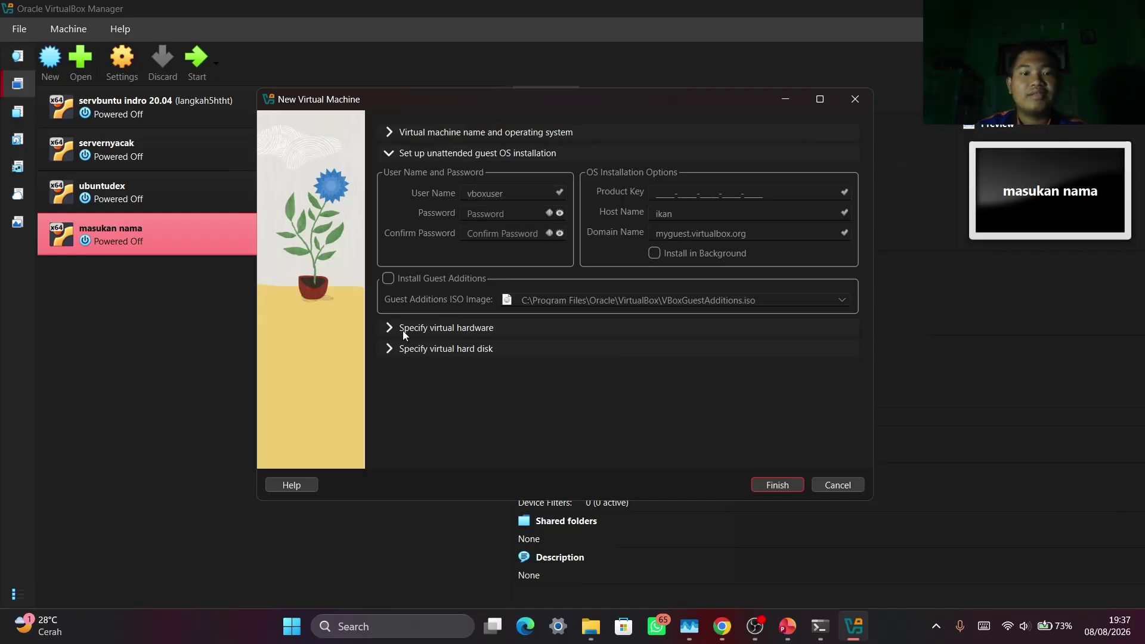
click(416, 134)
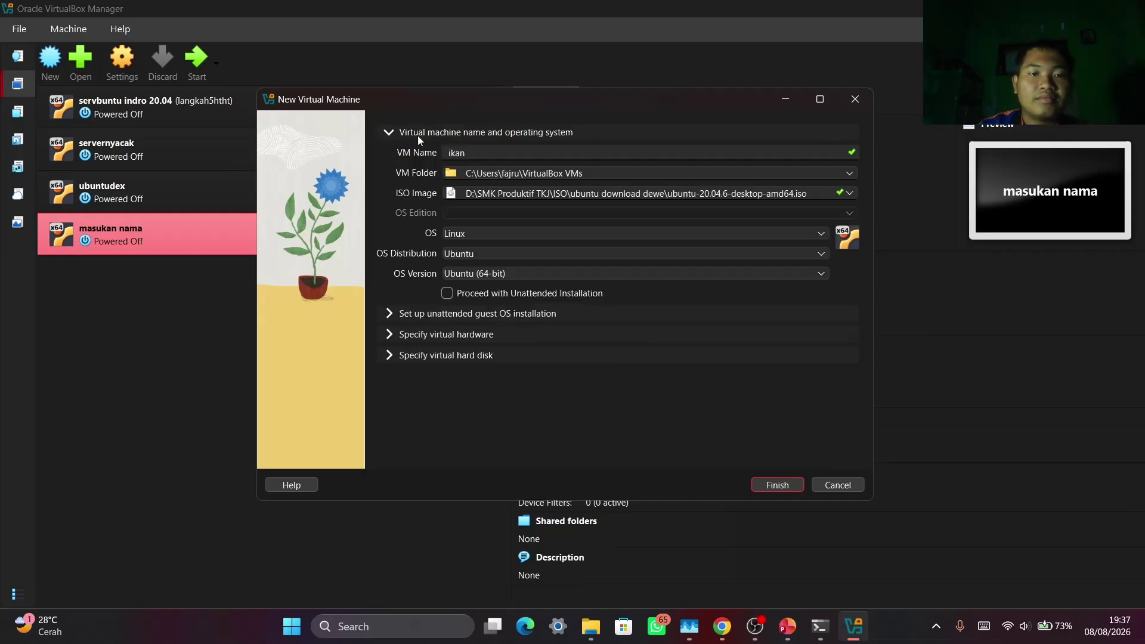
click(447, 293)
click(442, 314)
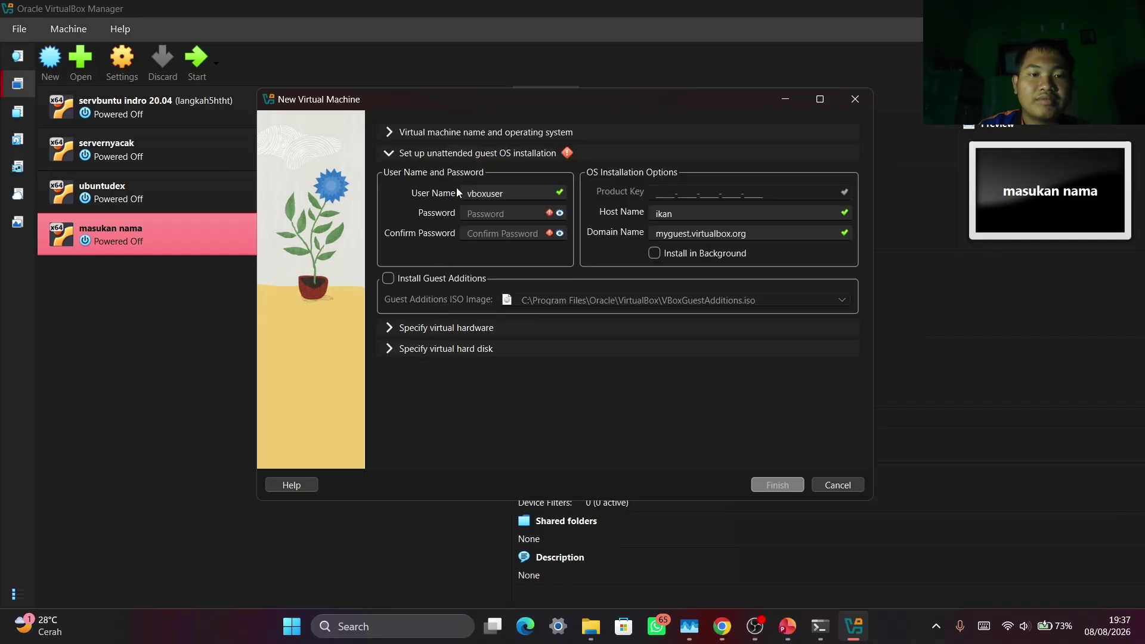
click(492, 213)
text(1)
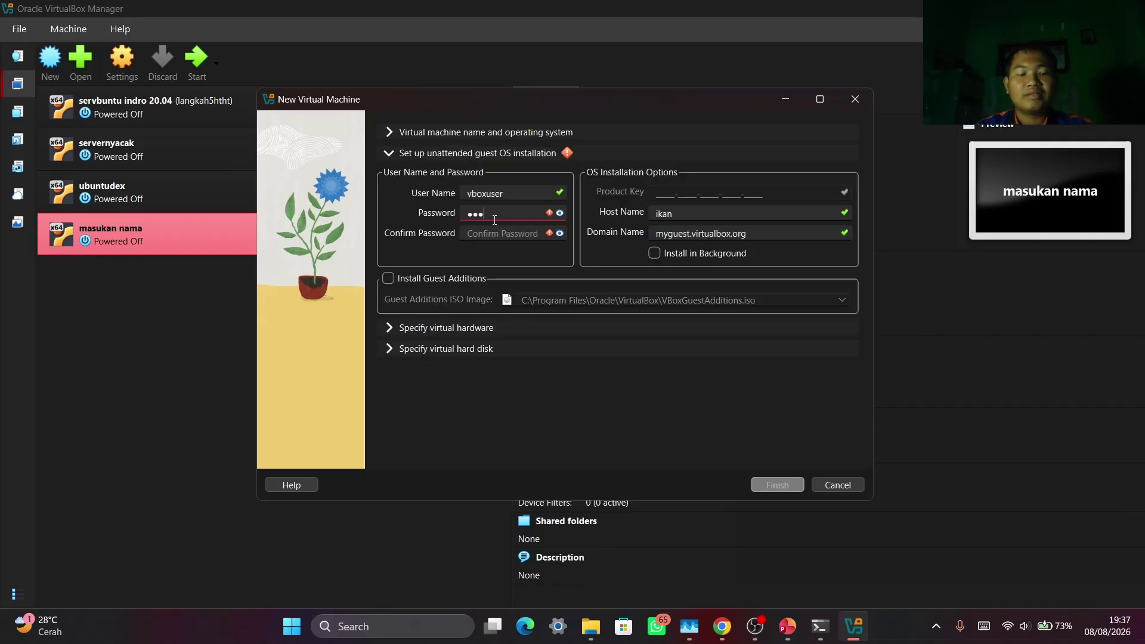
text(234)
click(492, 230)
text(12)
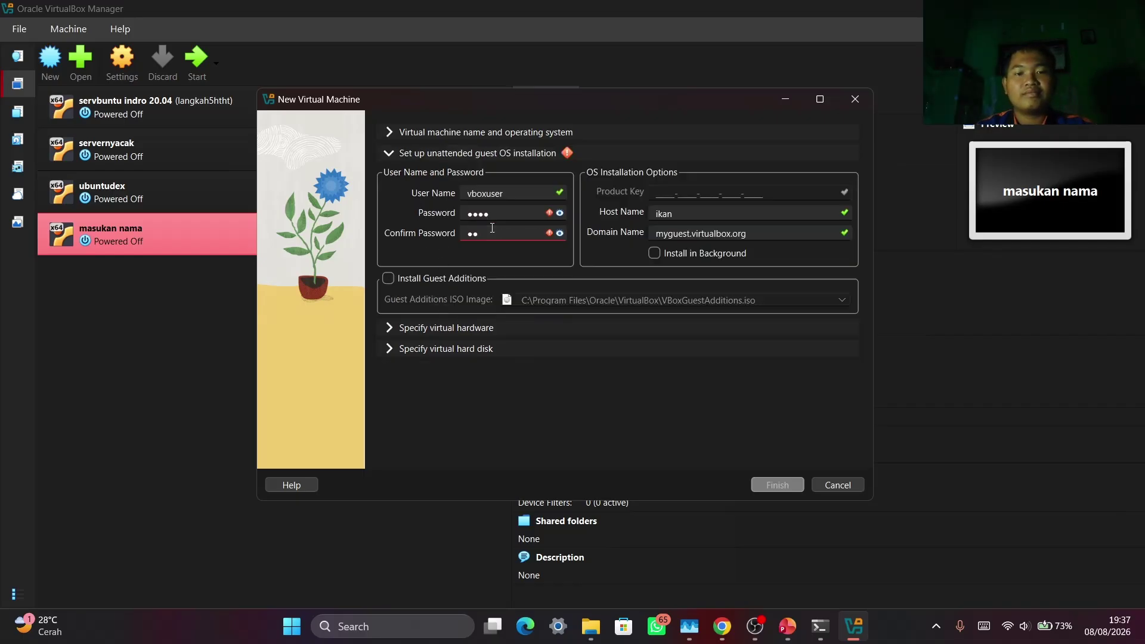
key(BackSpace)
key(BackSpace)
text(1)
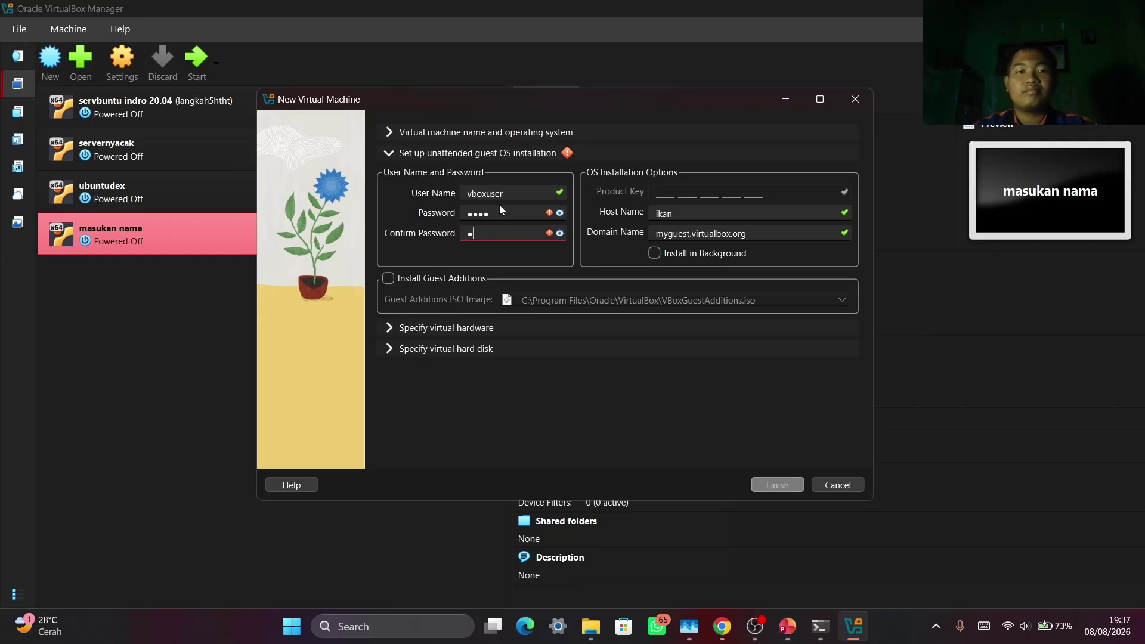
text(234)
Give the ikan VM 5021 MB of base memory and 6 CPUs
click(504, 328)
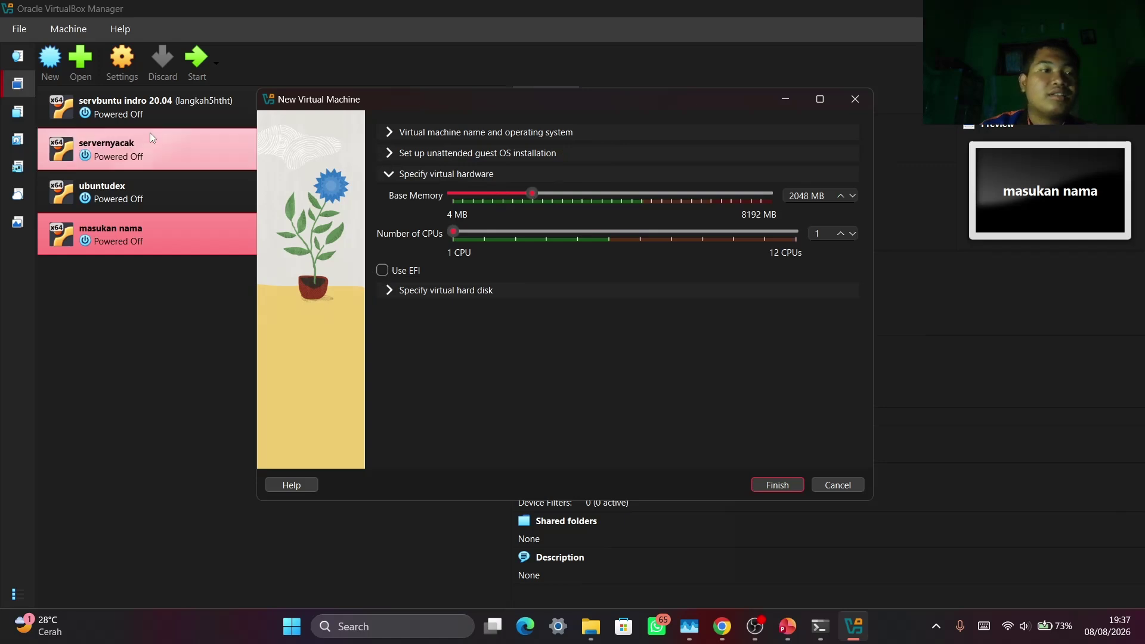
click(531, 192)
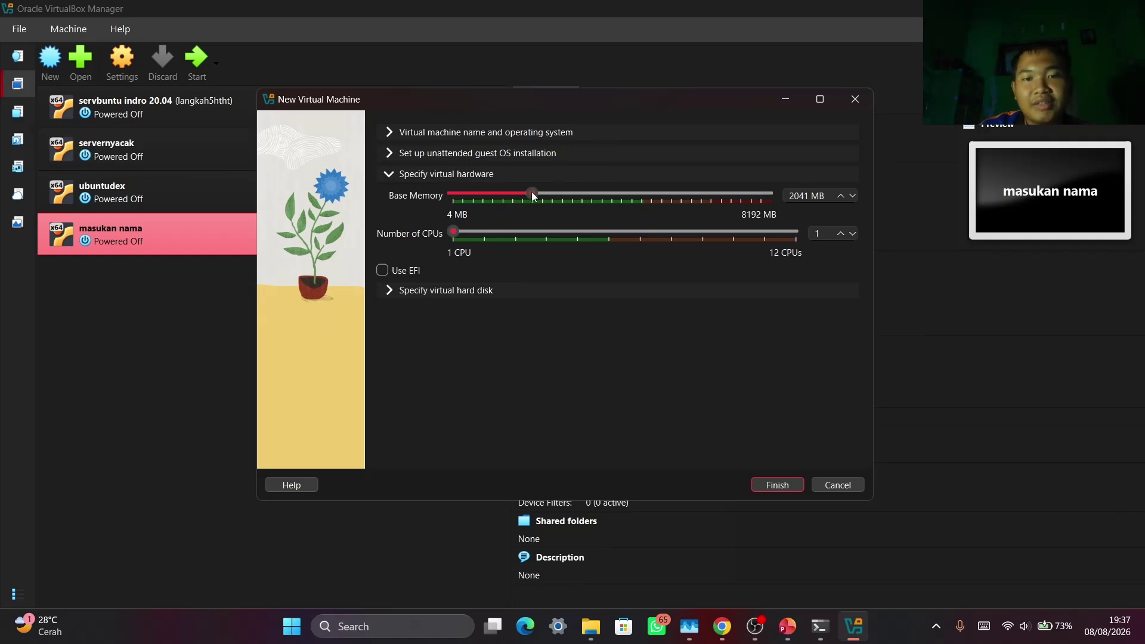
drag(532, 191, 647, 223)
drag(516, 231, 547, 229)
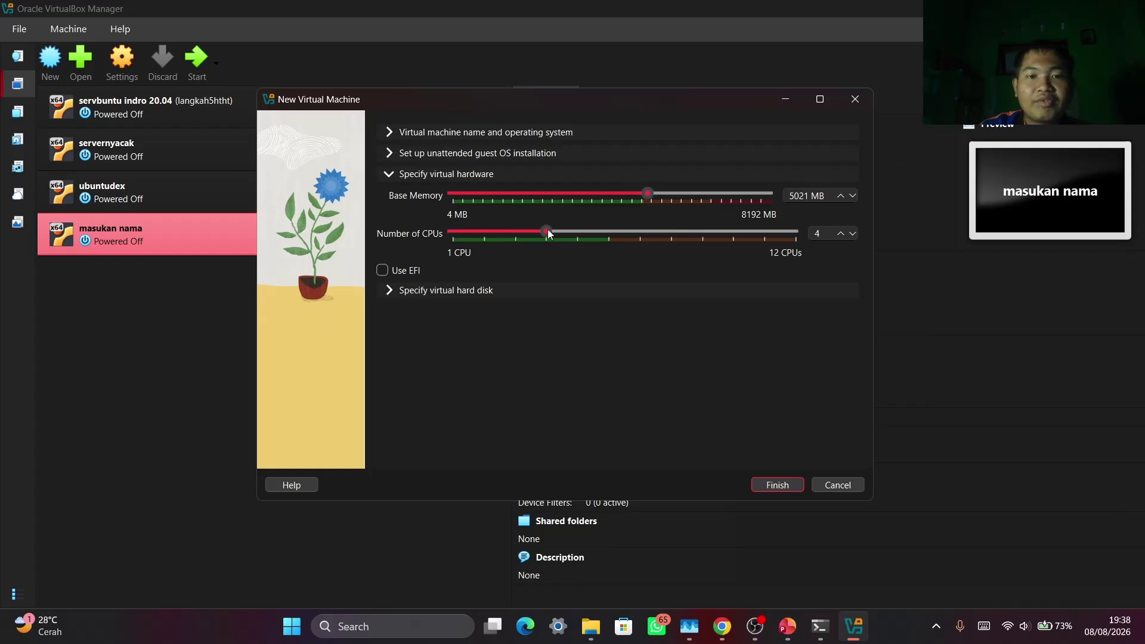
click(617, 233)
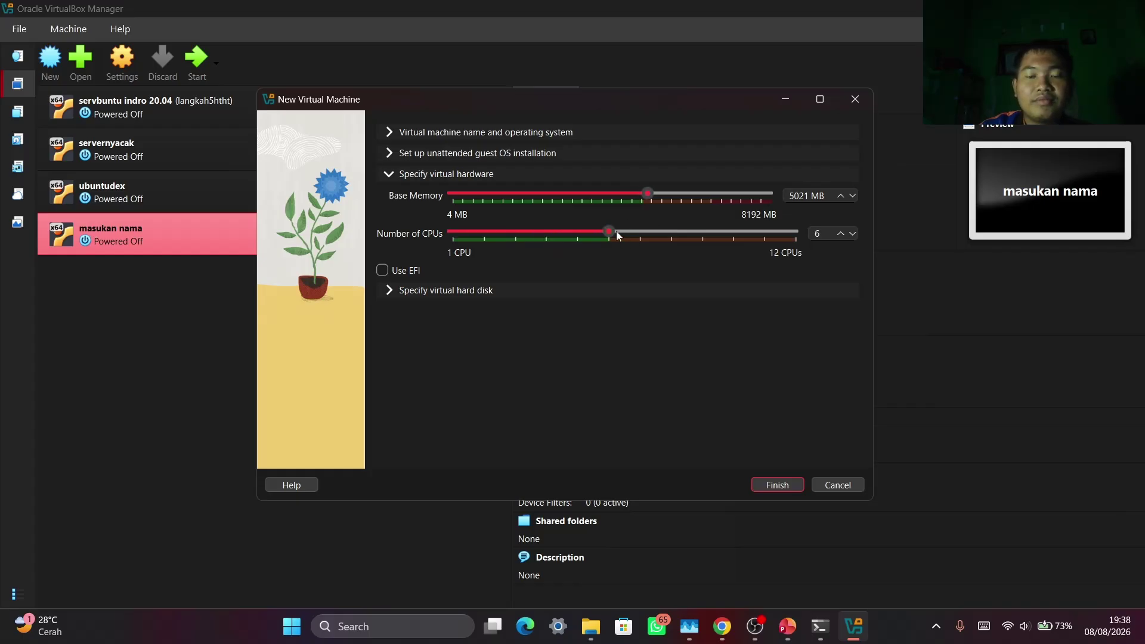
Shrink the virtual disk to about 18.93 GB and finish creating the ikan VM
click(433, 289)
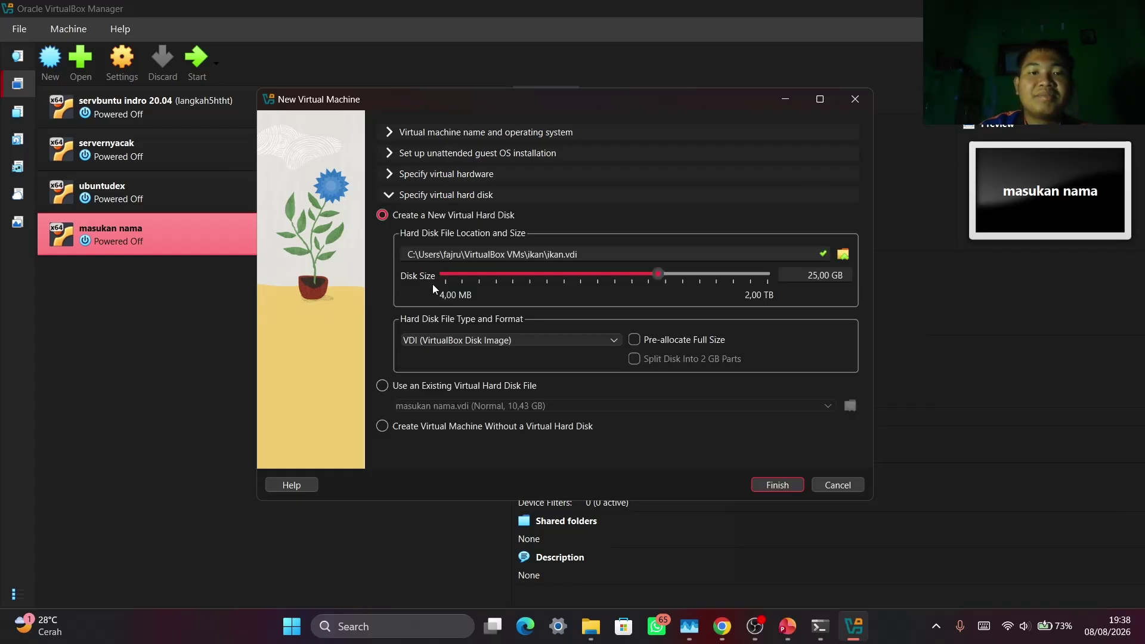
drag(652, 274, 651, 288)
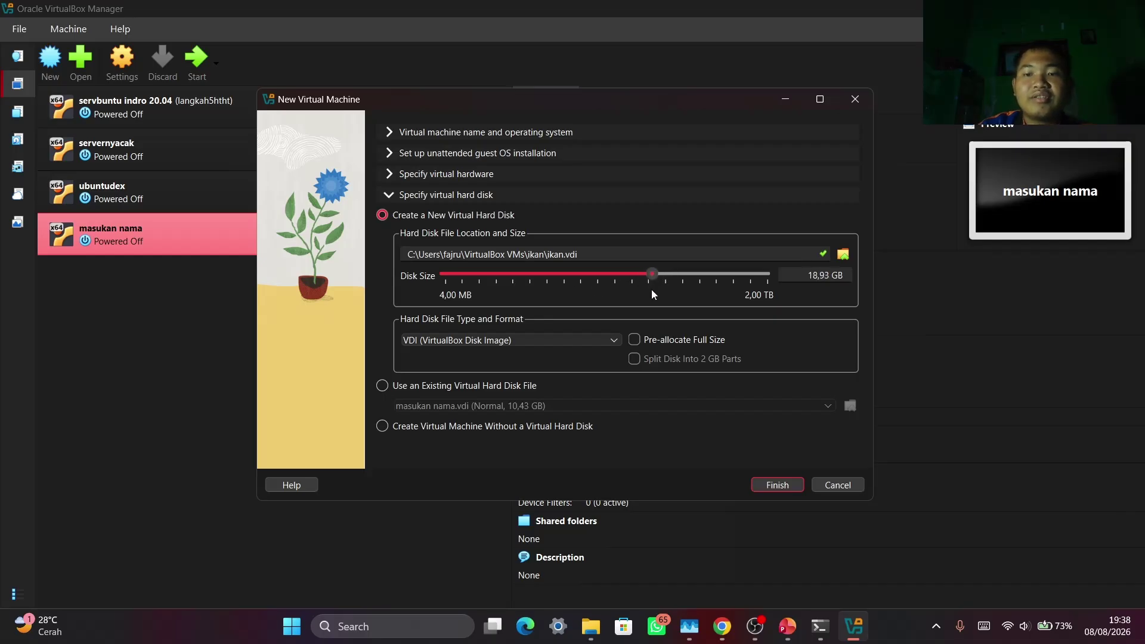
click(776, 484)
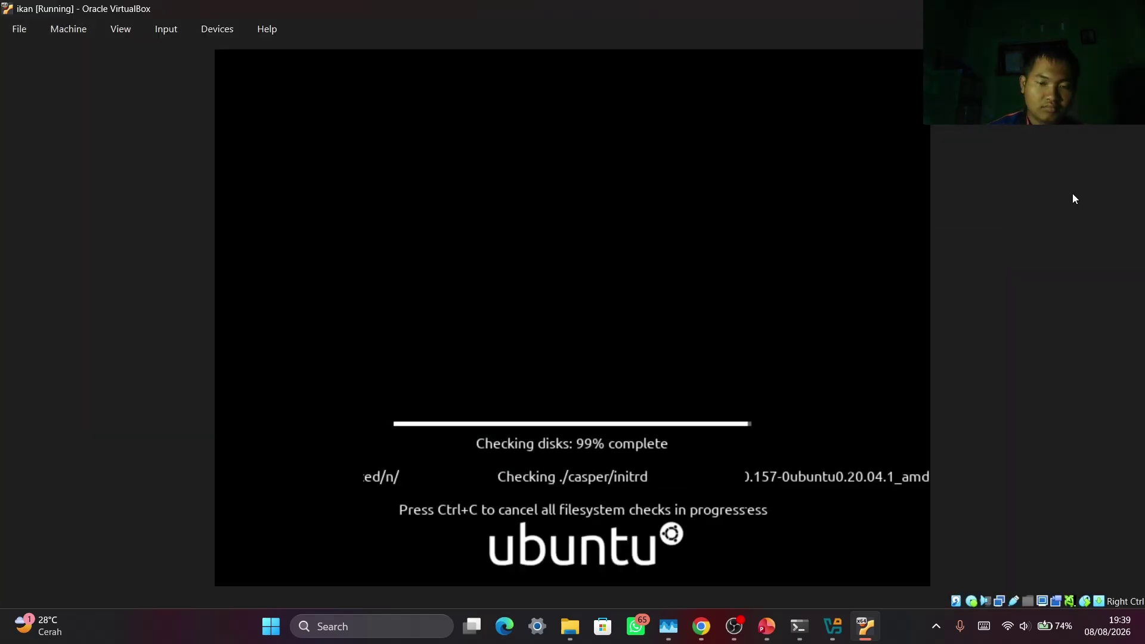
Let the unattended install reach the login screen, briefly checking the guest's system status menu
mouse_move(737, 624)
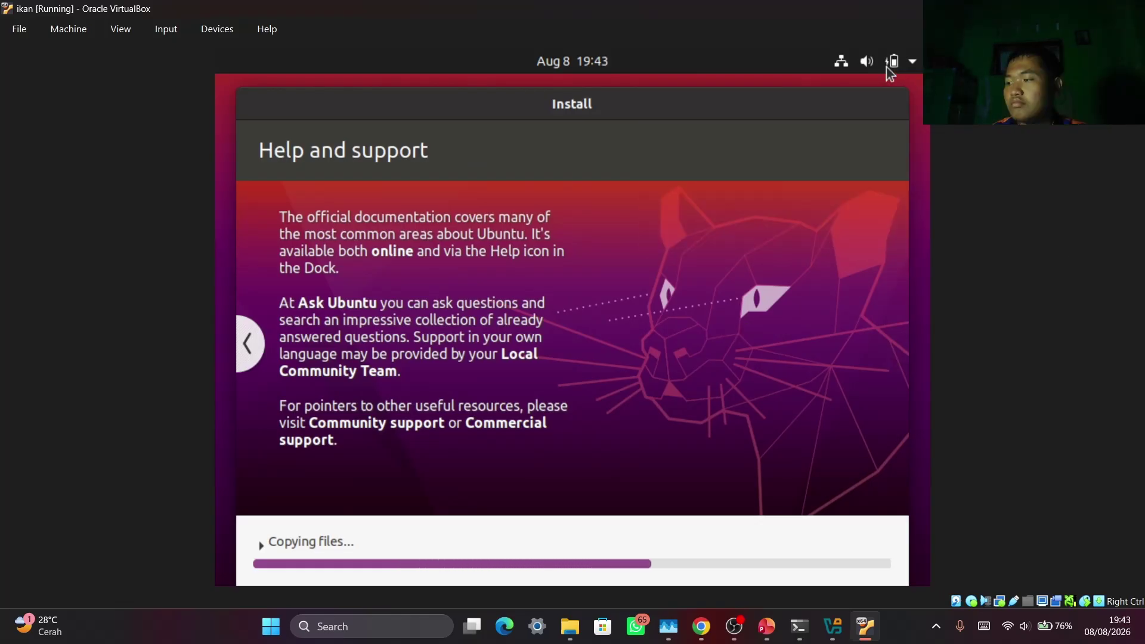
click(890, 65)
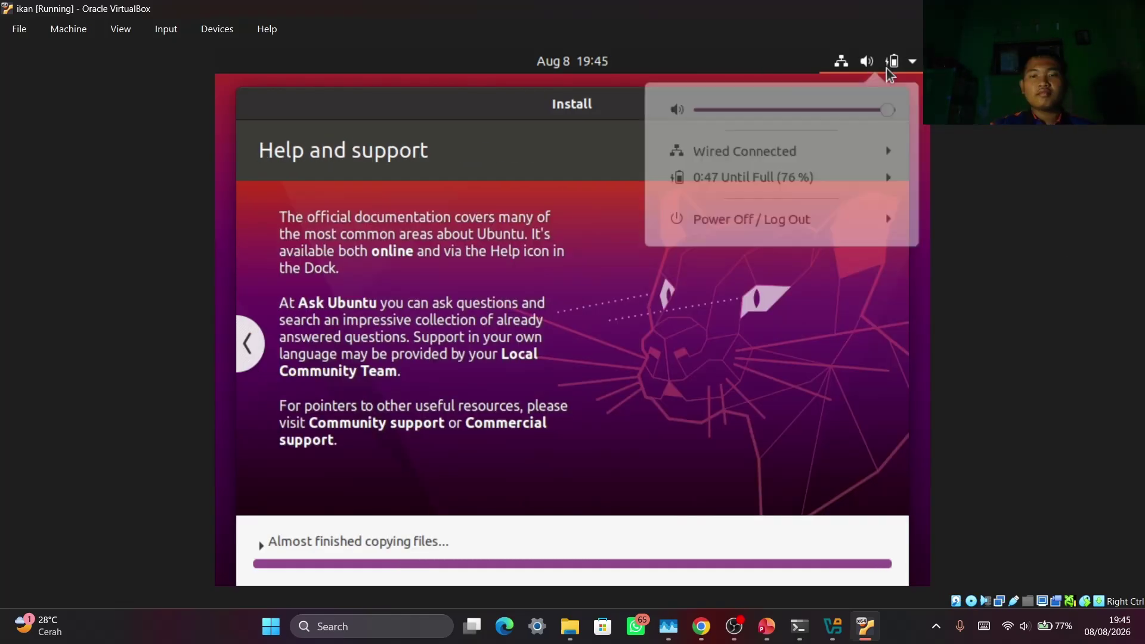
click(891, 62)
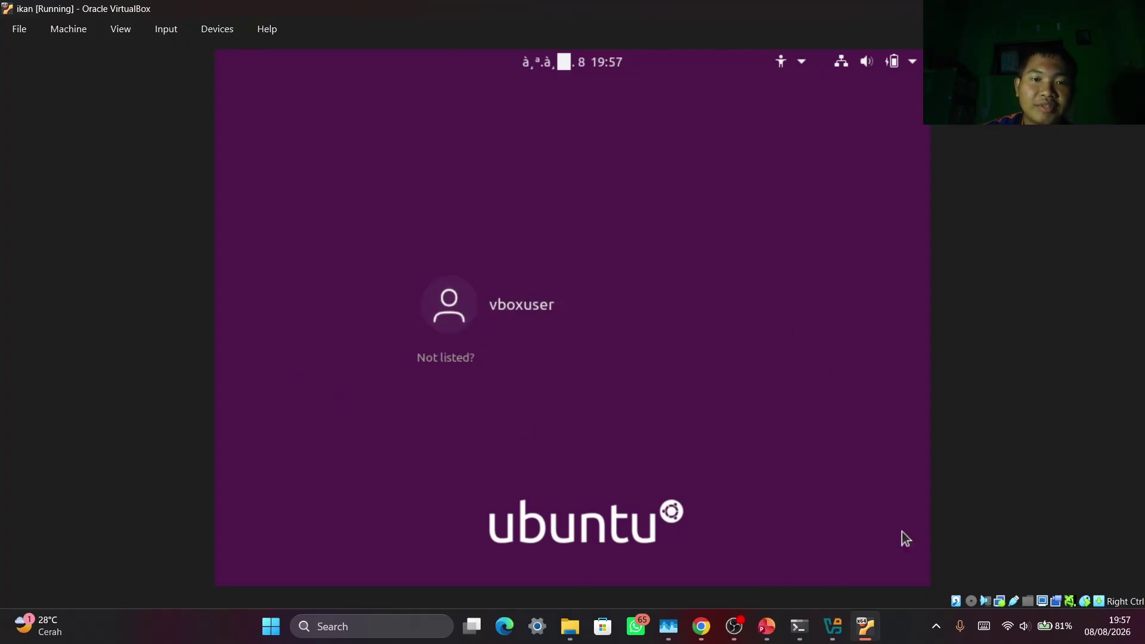
Log in to Ubuntu as vboxuser with the account password, then bring VirtualBox Manager forward
click(510, 307)
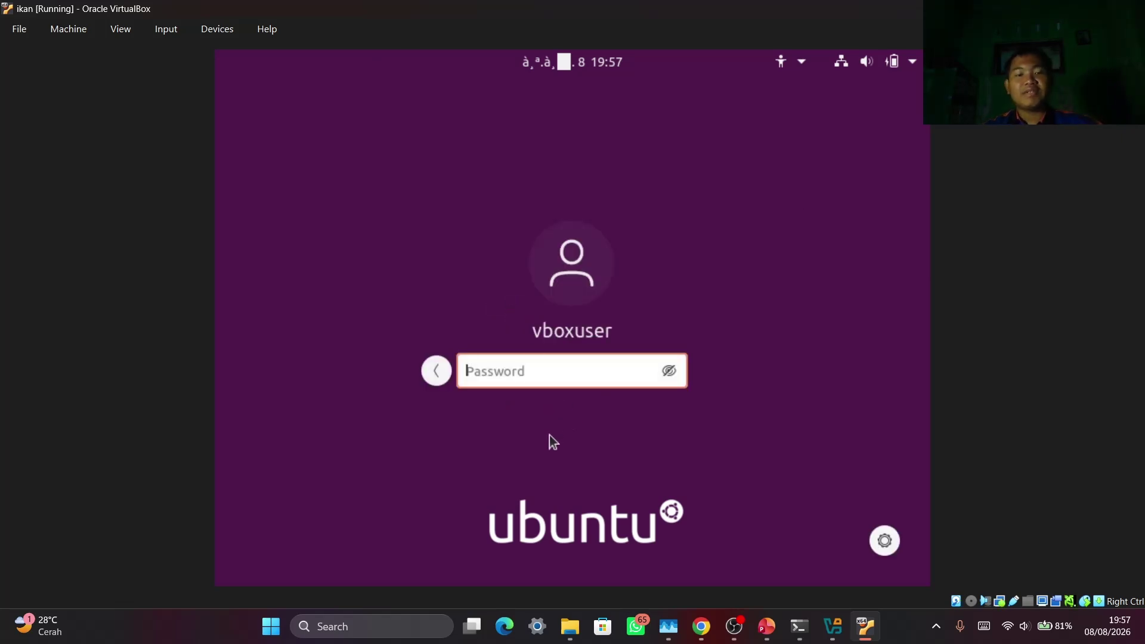
text(c••)
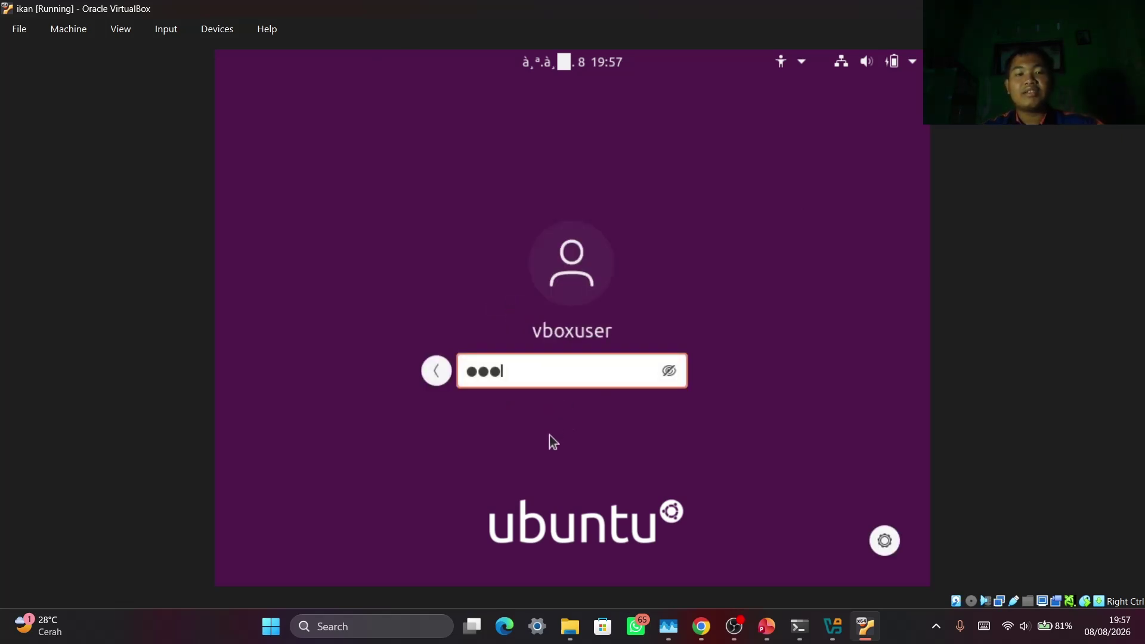
text(•)
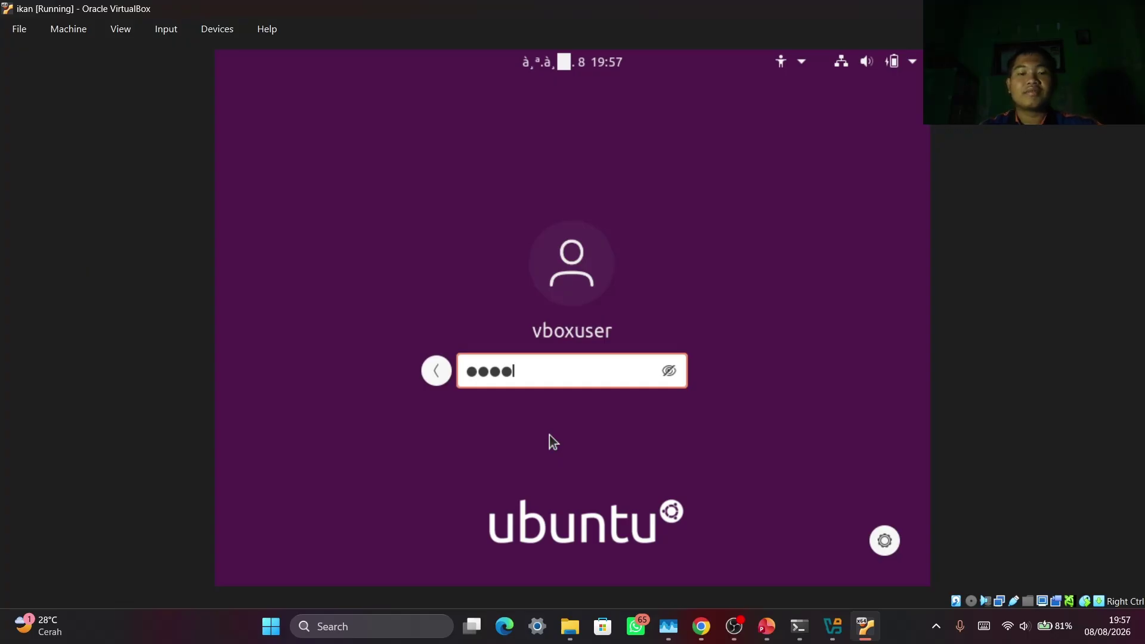
key(Return)
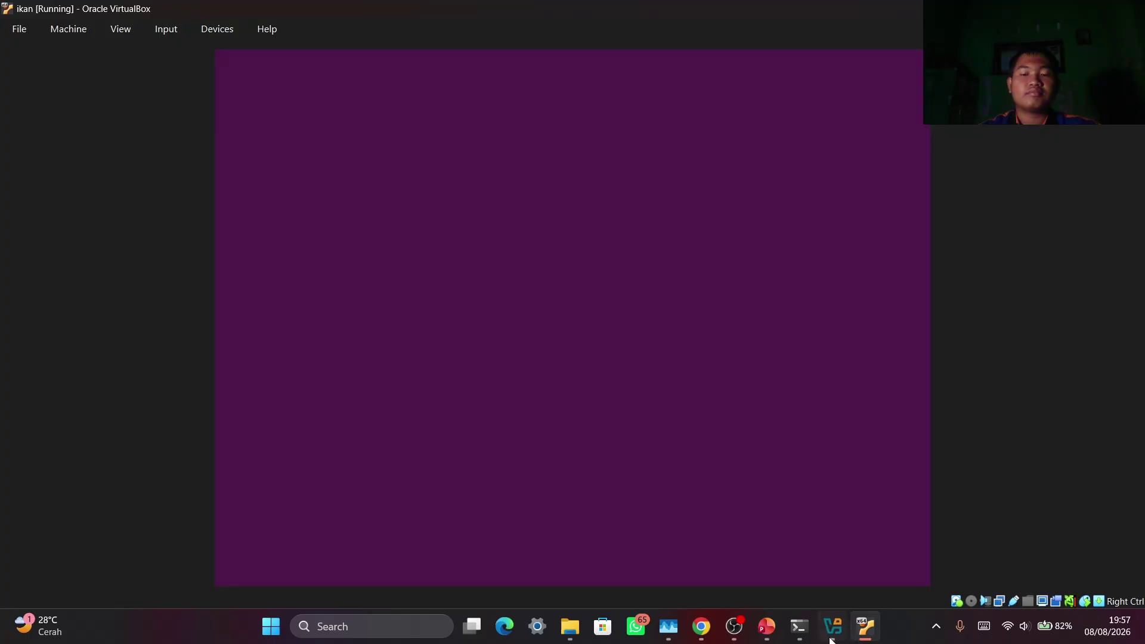
click(832, 626)
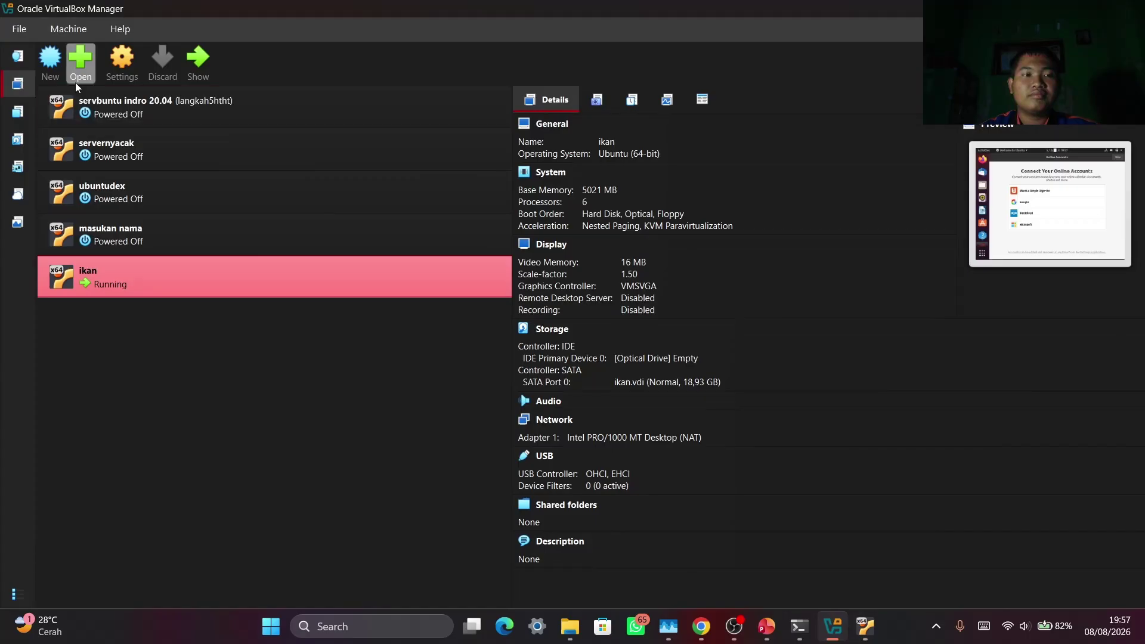
Start another new VM named 2e32 without finishing it, then switch back to the ikan VM
click(36, 63)
click(420, 313)
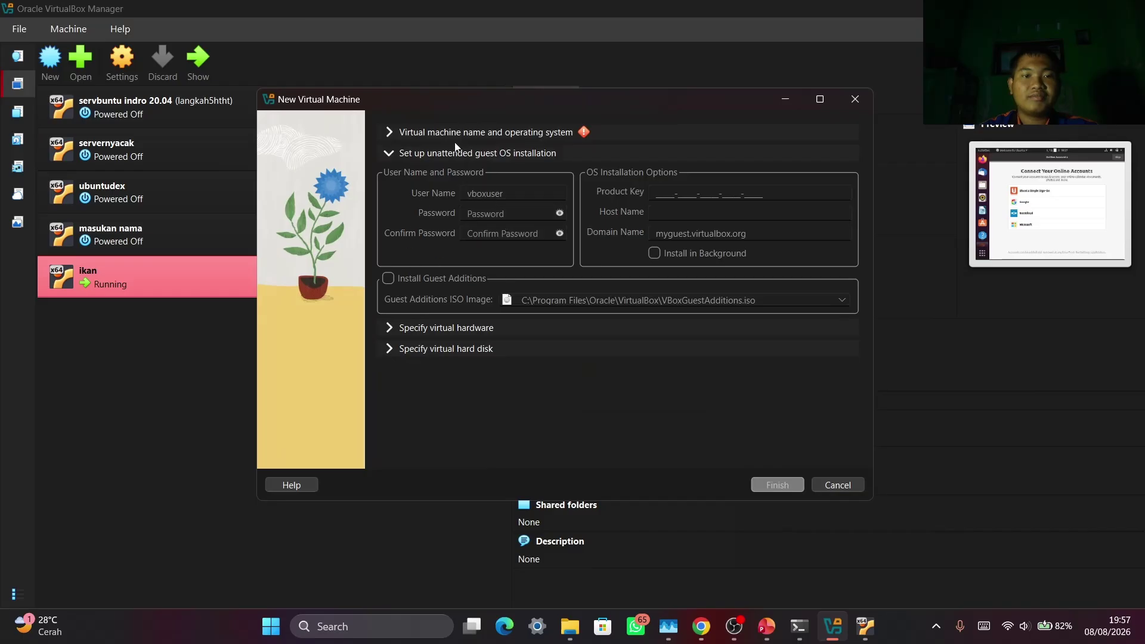
click(435, 130)
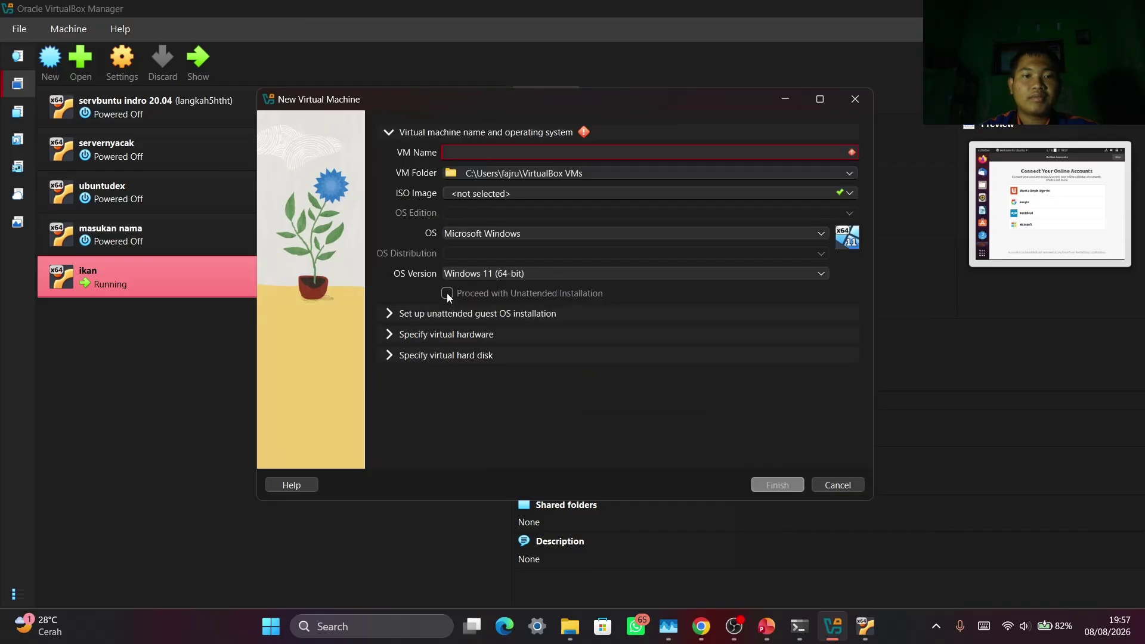
click(552, 153)
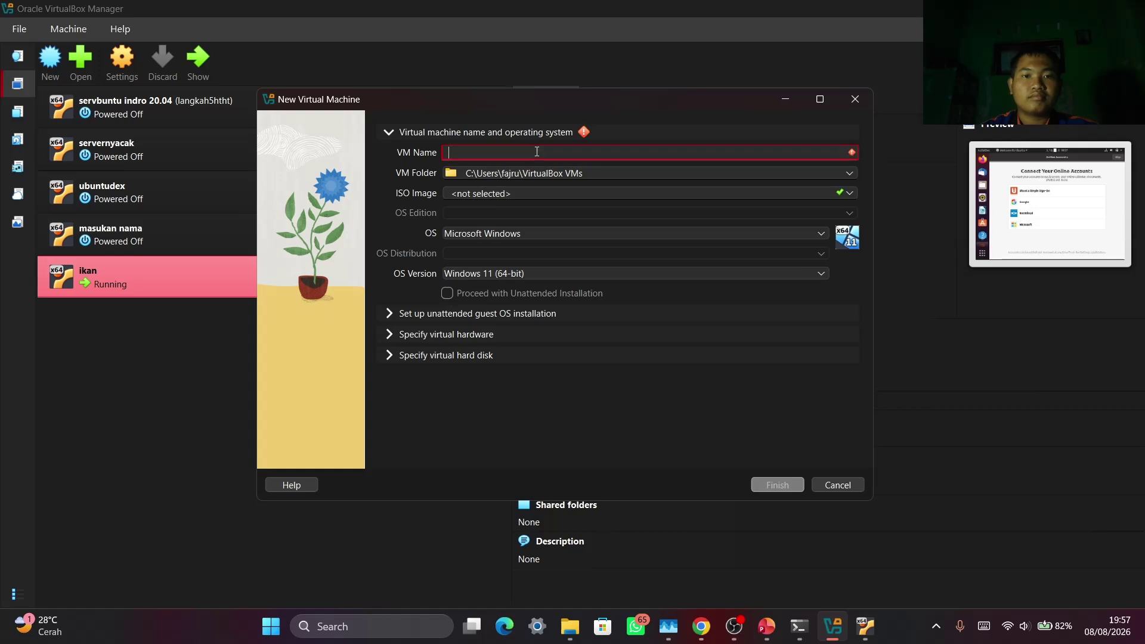
text(2e32)
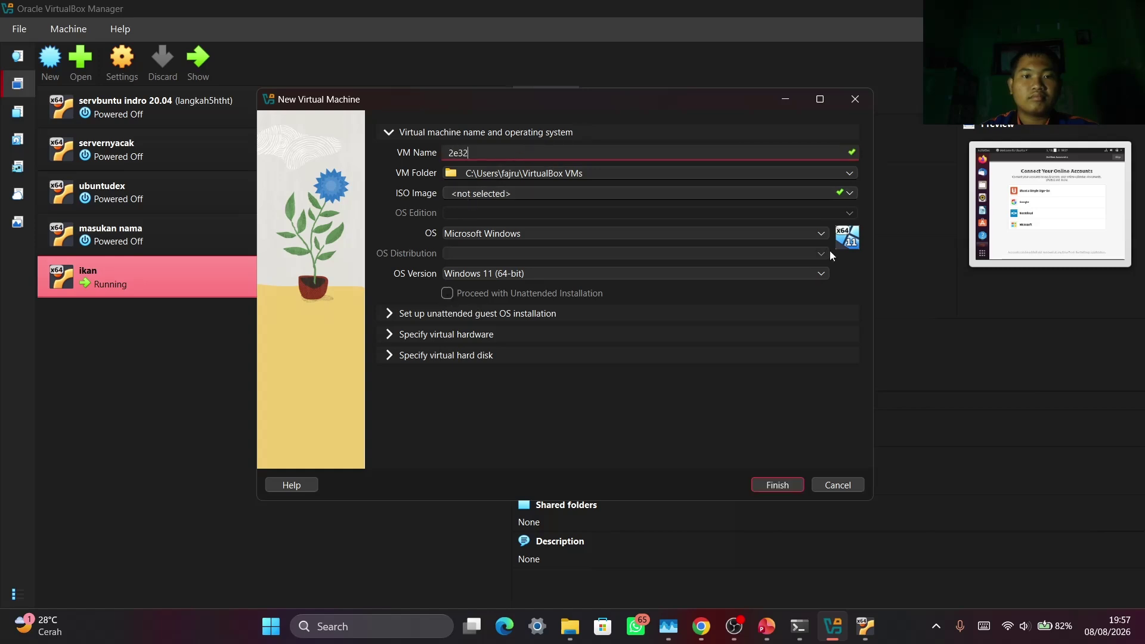
click(864, 626)
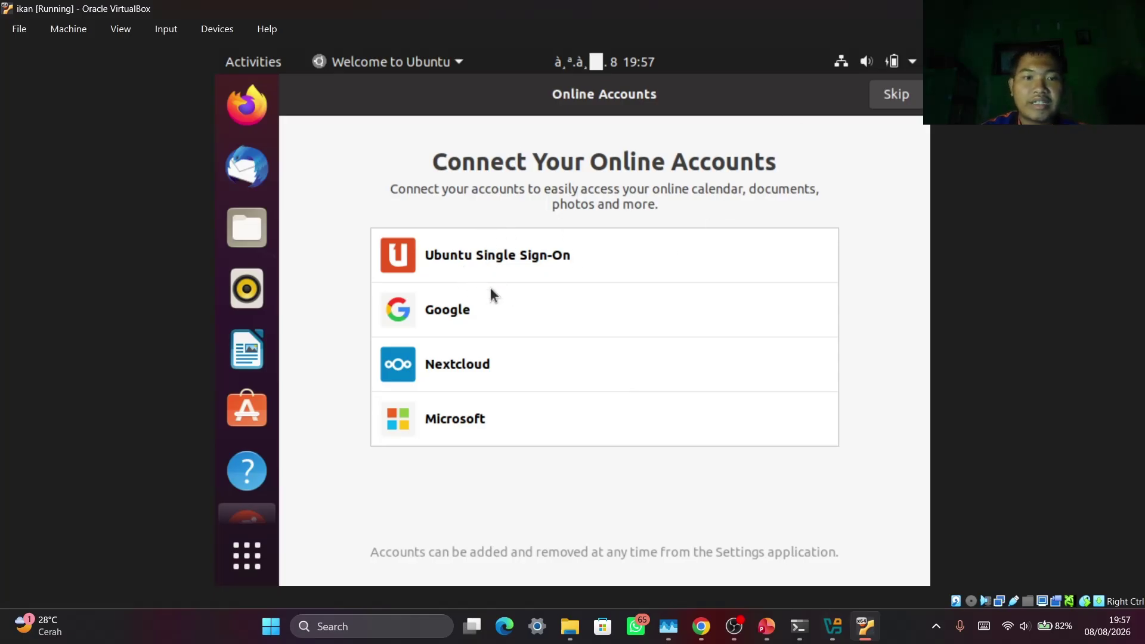
Skip online accounts and Livepatch, open Ubuntu Software from 'Ready to go', then click Done
click(910, 96)
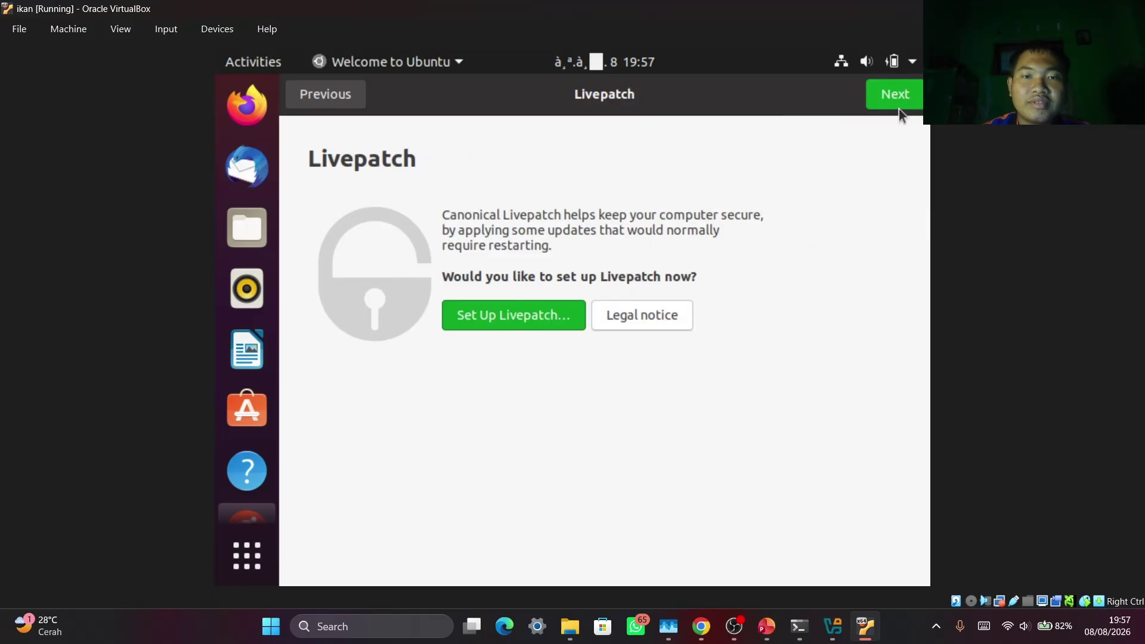
click(894, 97)
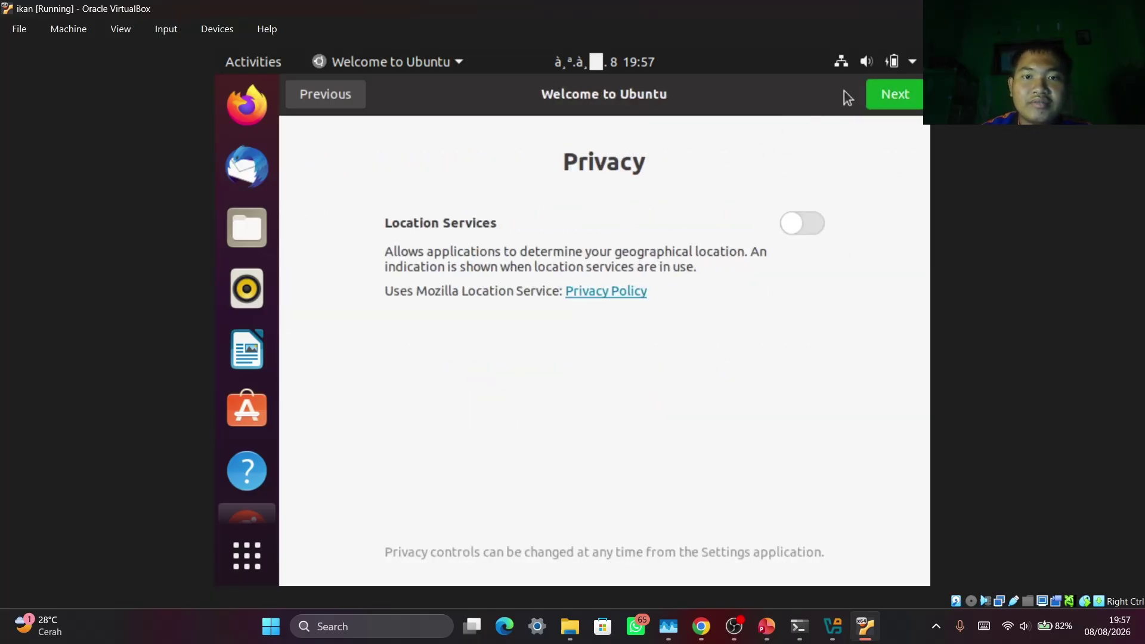
click(894, 94)
scroll(475, 414, down, 3)
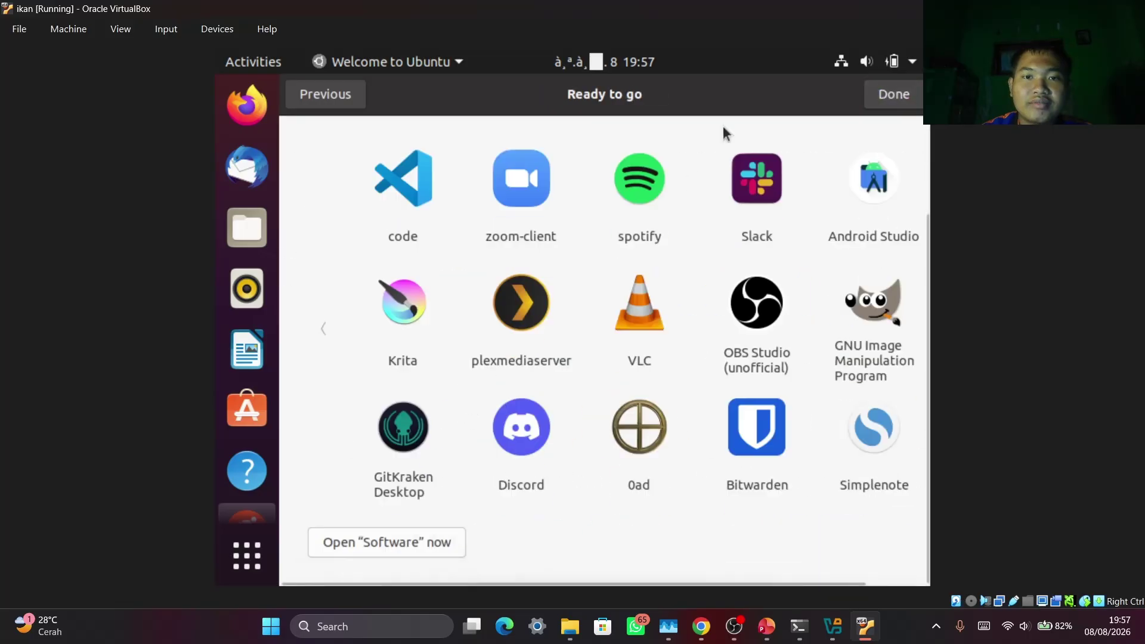
click(416, 538)
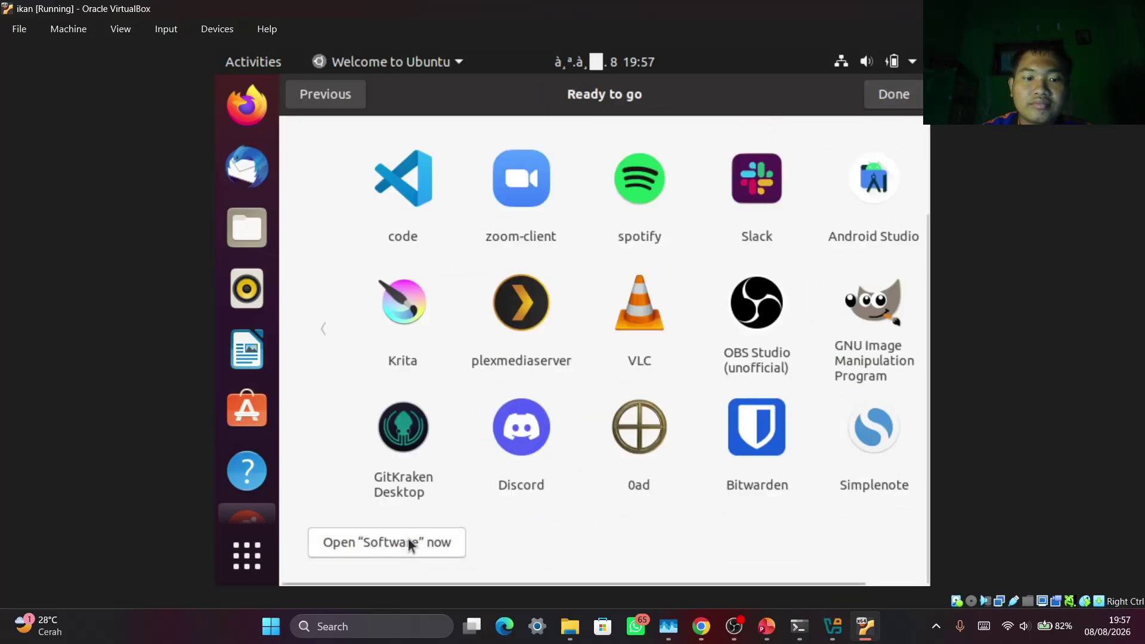
click(889, 94)
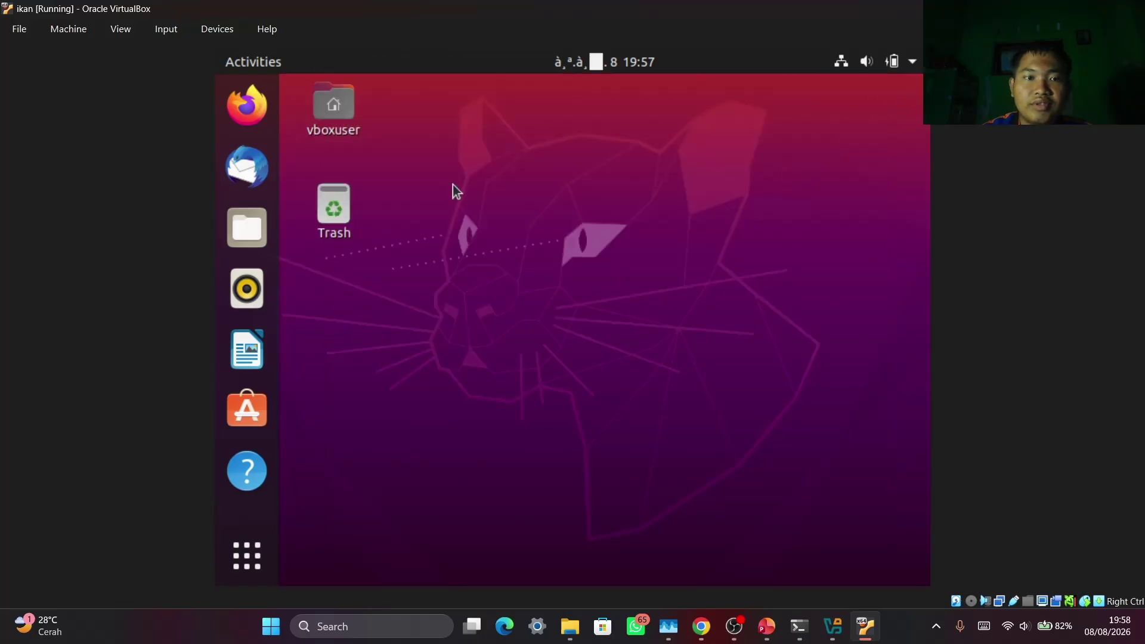
Launch Firefox from the Show Applications list
click(247, 555)
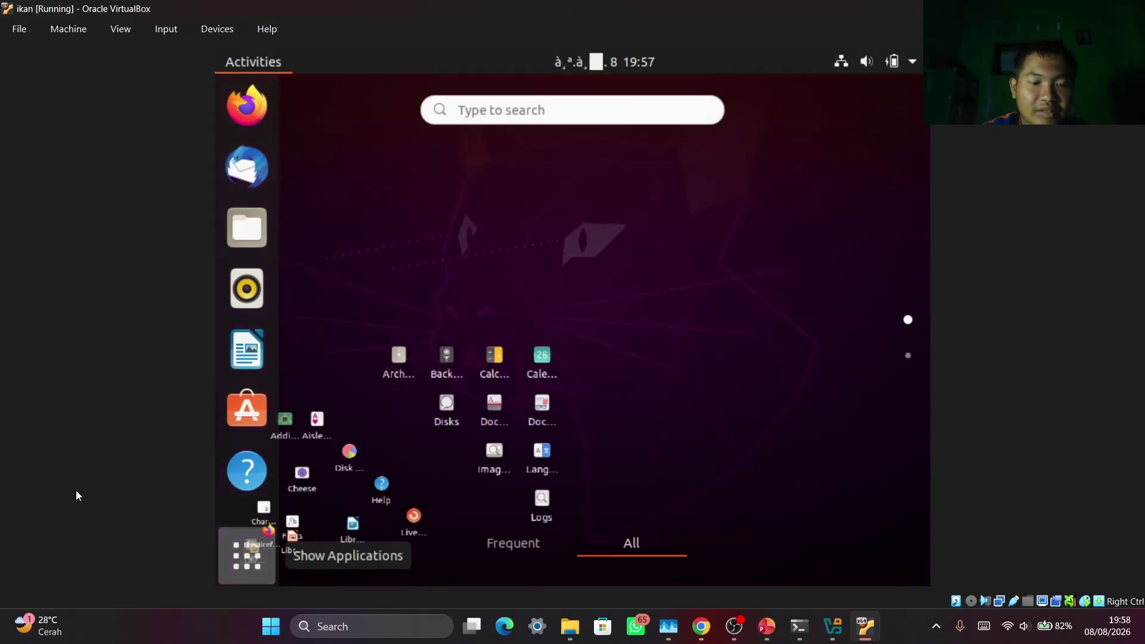
click(506, 544)
click(587, 548)
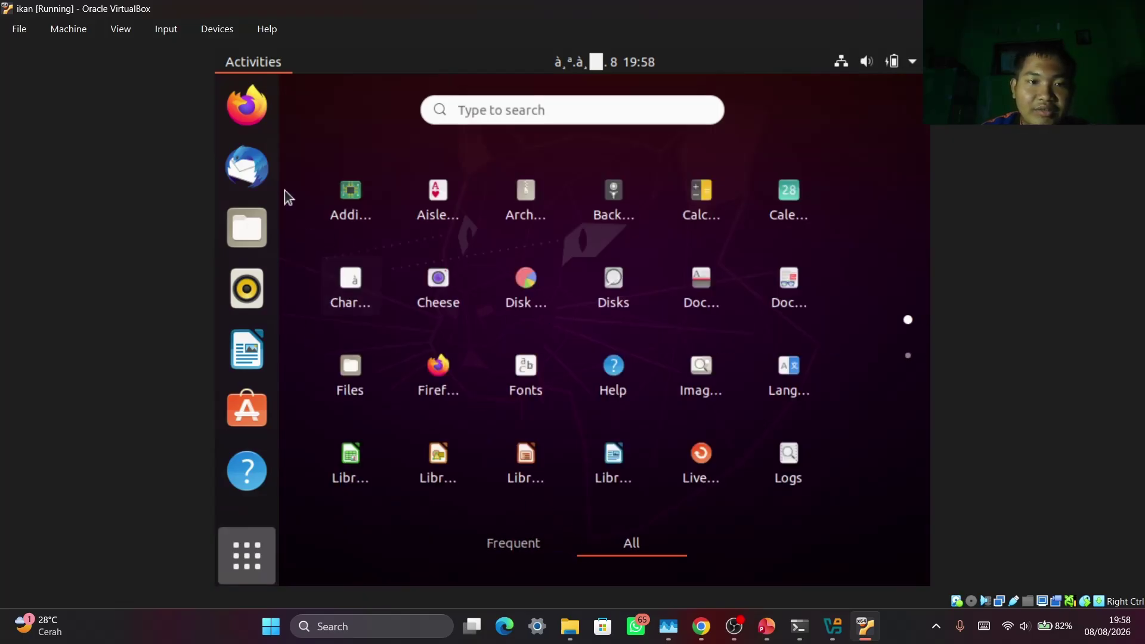
click(247, 108)
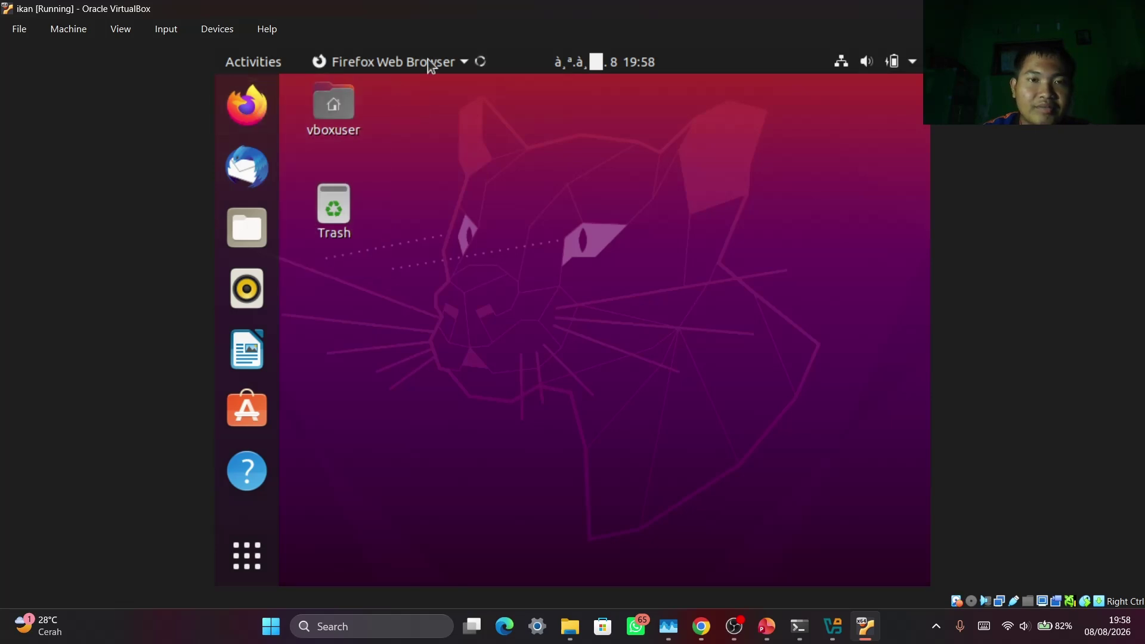
Close Ubuntu Software, search Google for 'ikan', and close the Privacy Notice tab
click(901, 63)
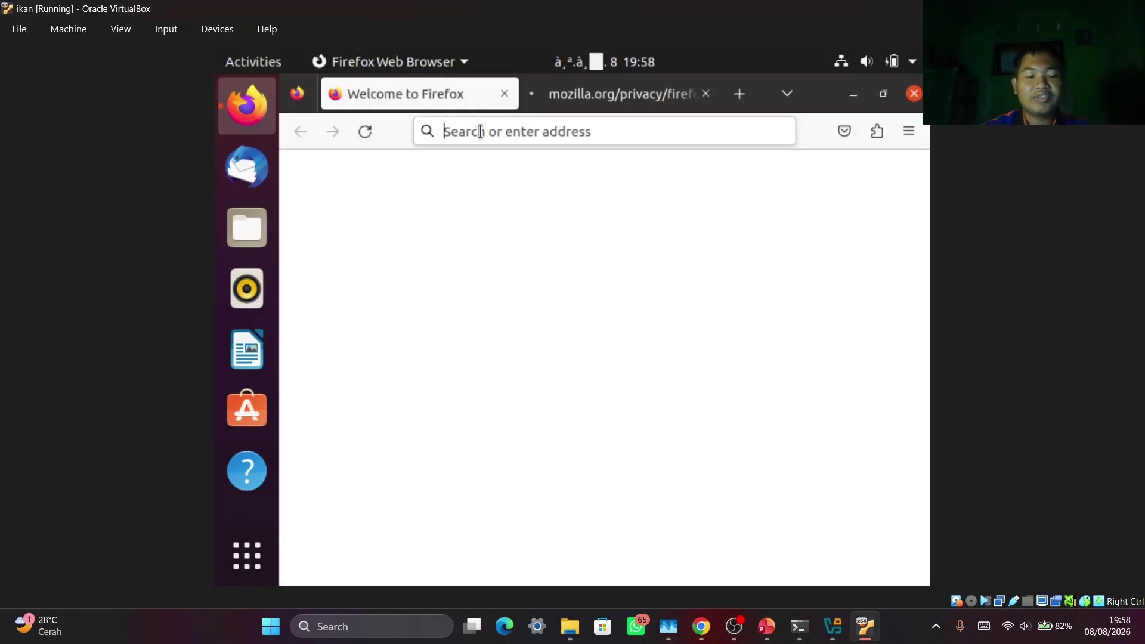
text(ika)
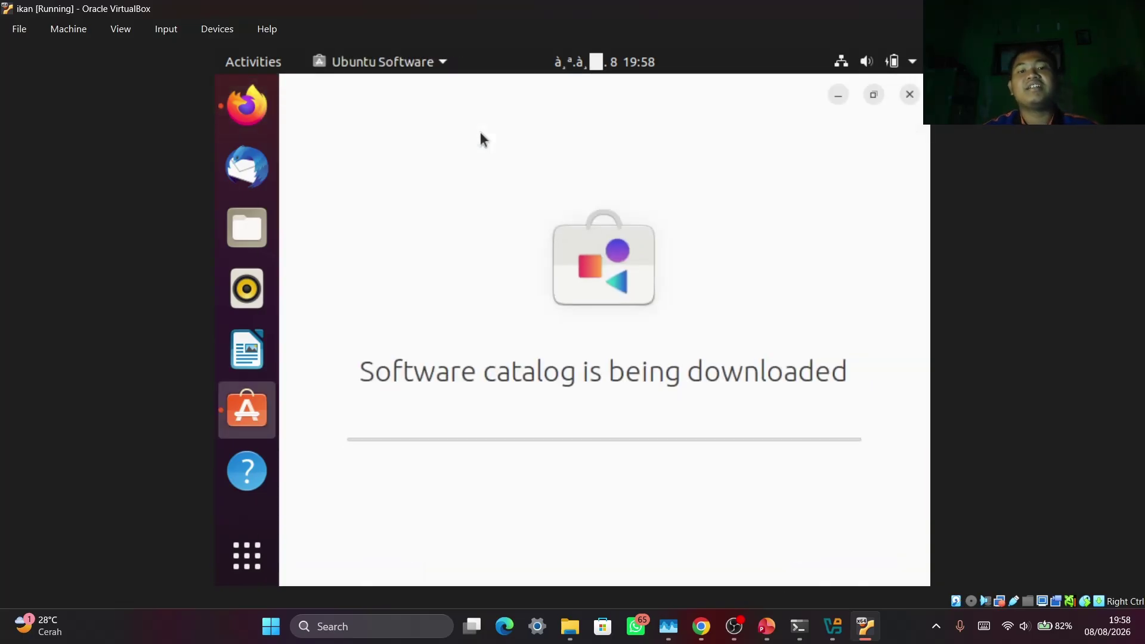
click(909, 95)
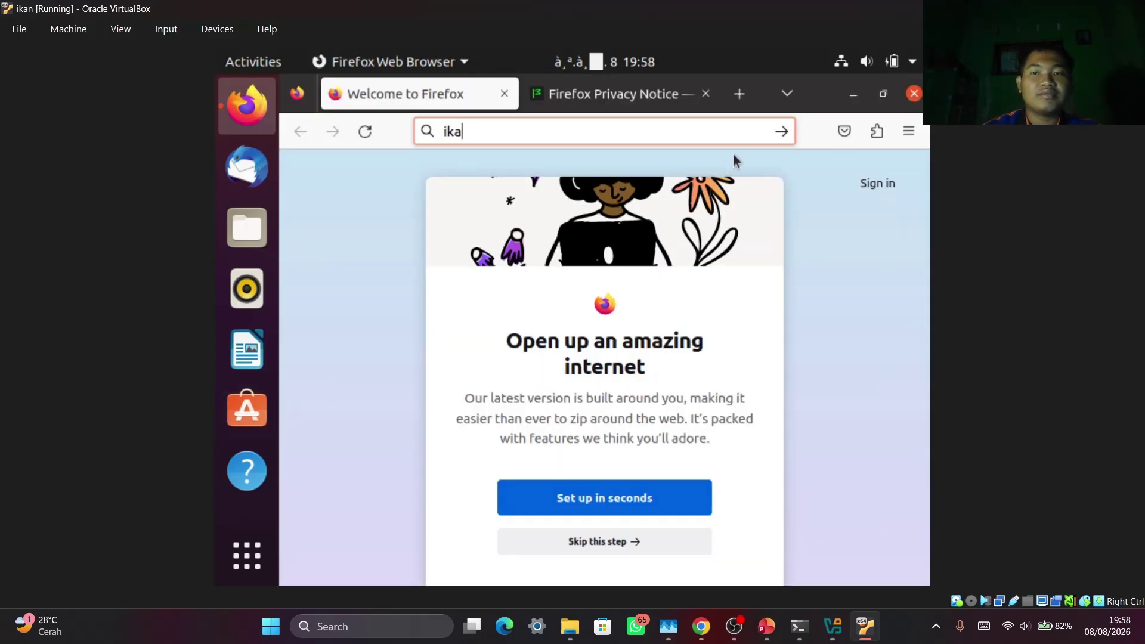
text(n)
key(Return)
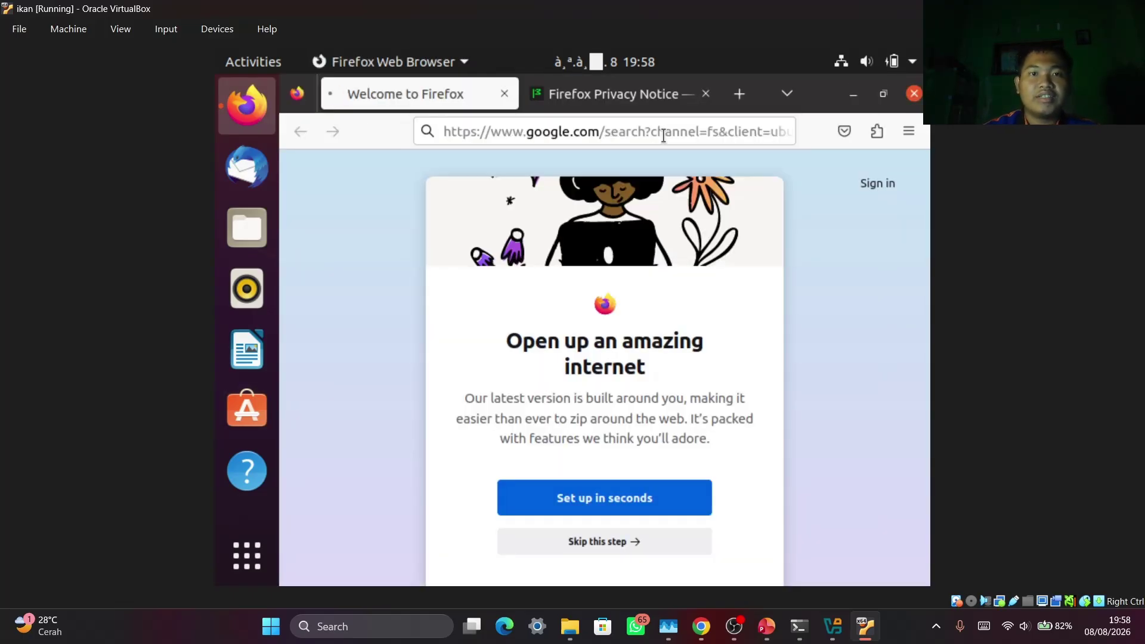
click(706, 93)
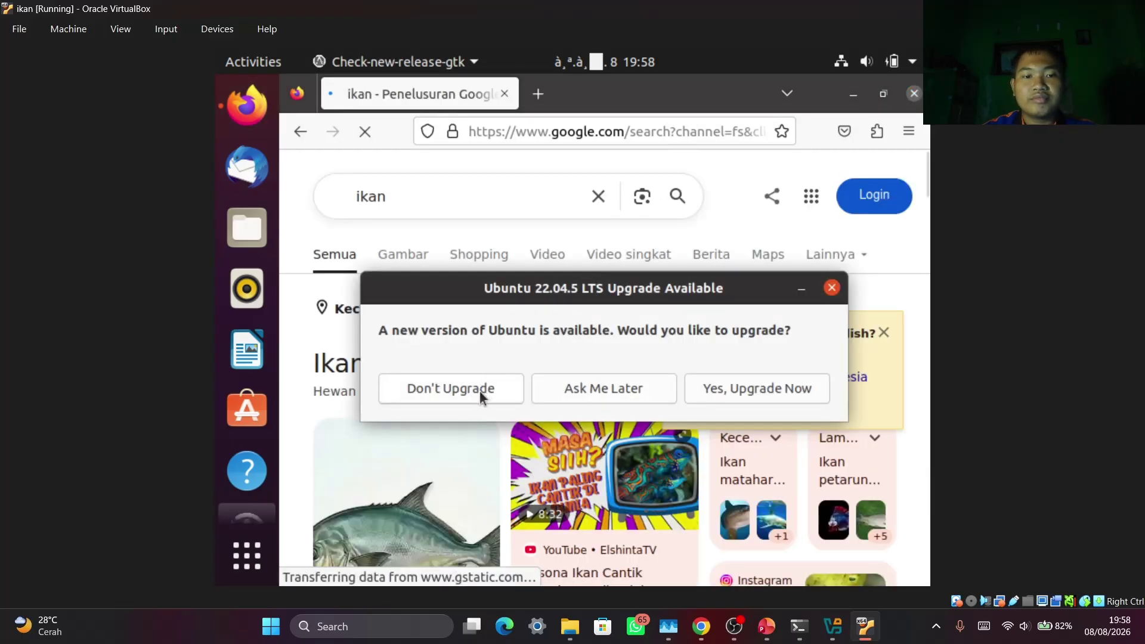
Decline the Ubuntu 22.04.5 upgrade and dismiss the follow-up message
click(493, 389)
click(864, 366)
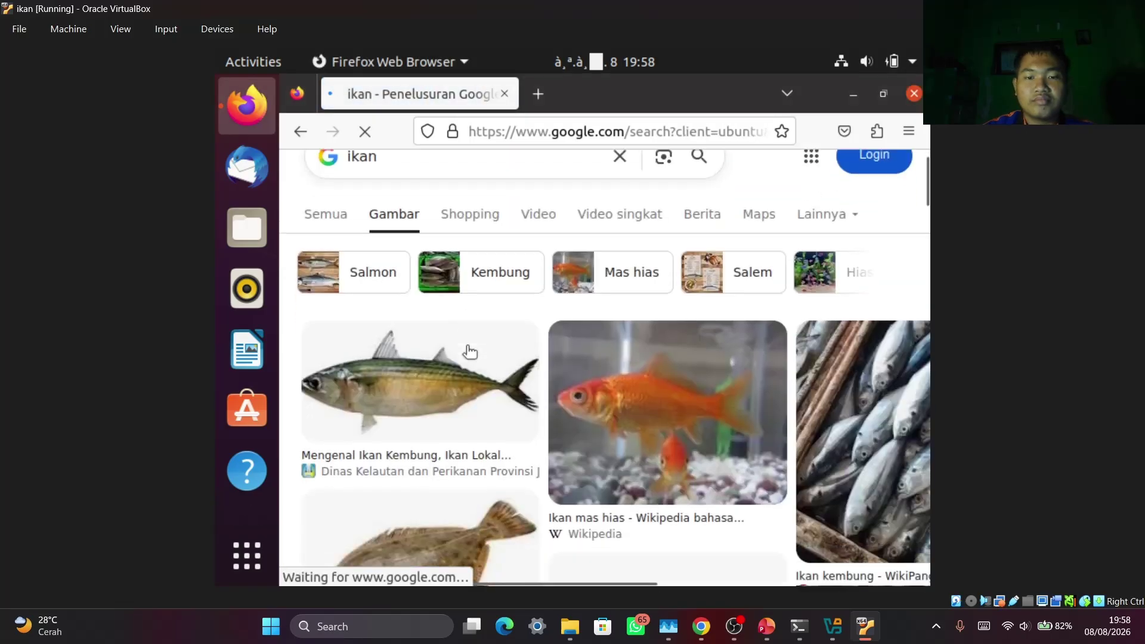
scroll(470, 353, down, 10)
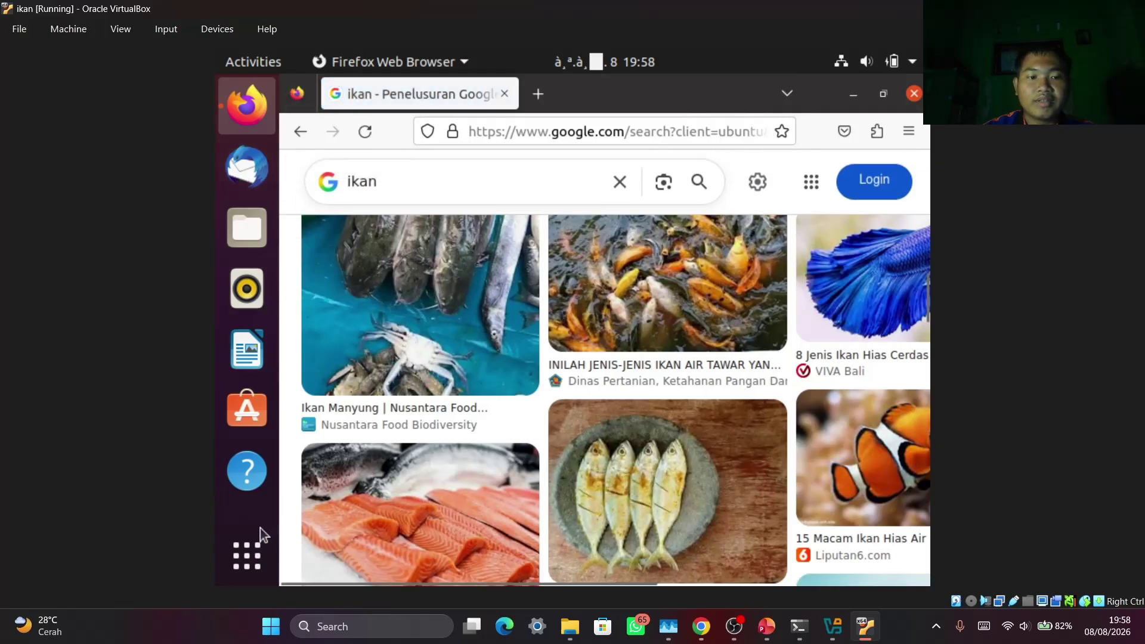
Power off the ikan VM through the system menu's Power Off / Log Out options
click(247, 553)
click(883, 63)
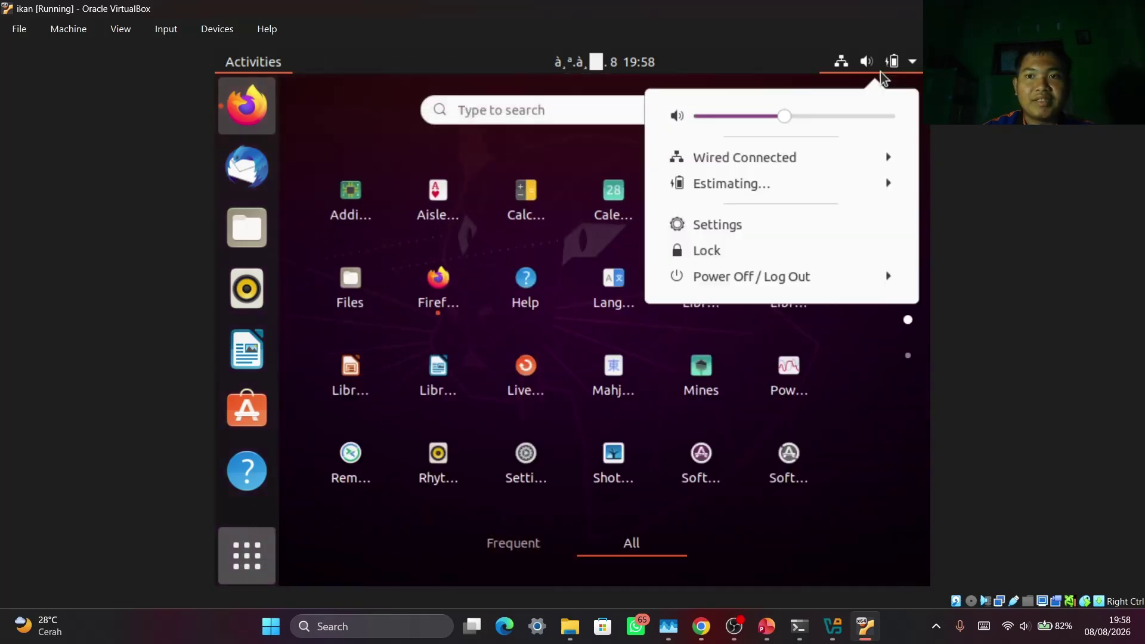
click(739, 276)
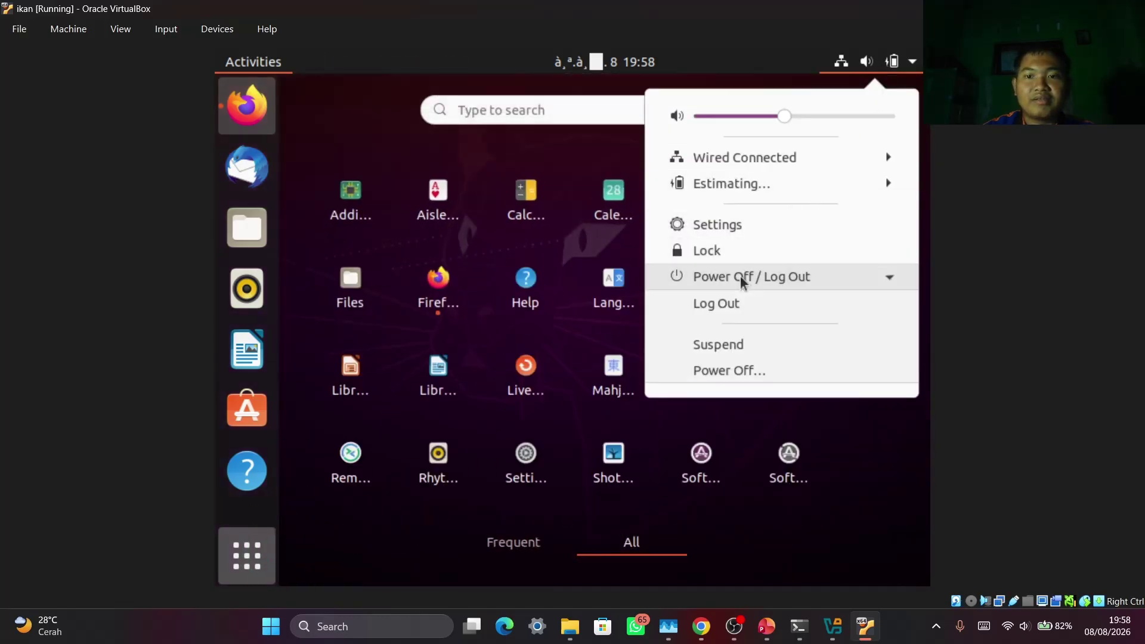
click(735, 369)
click(753, 377)
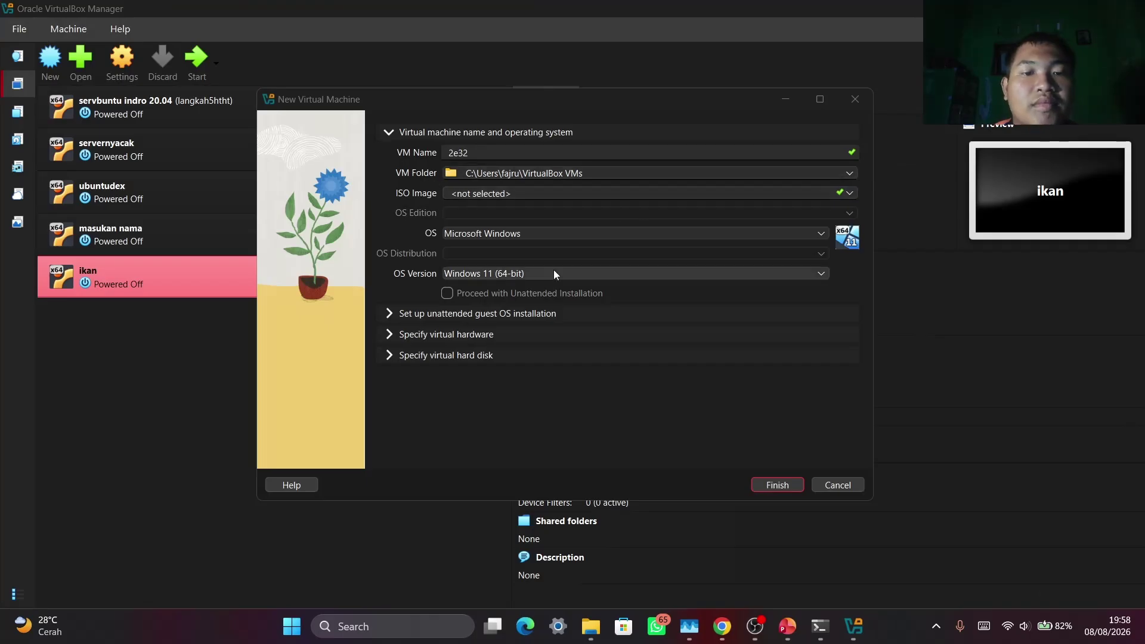
Select the ubuntu-26.04-live-server-amd64.iso, cancel the New Virtual Machine wizard, and switch to PowerPoint
click(850, 194)
click(688, 288)
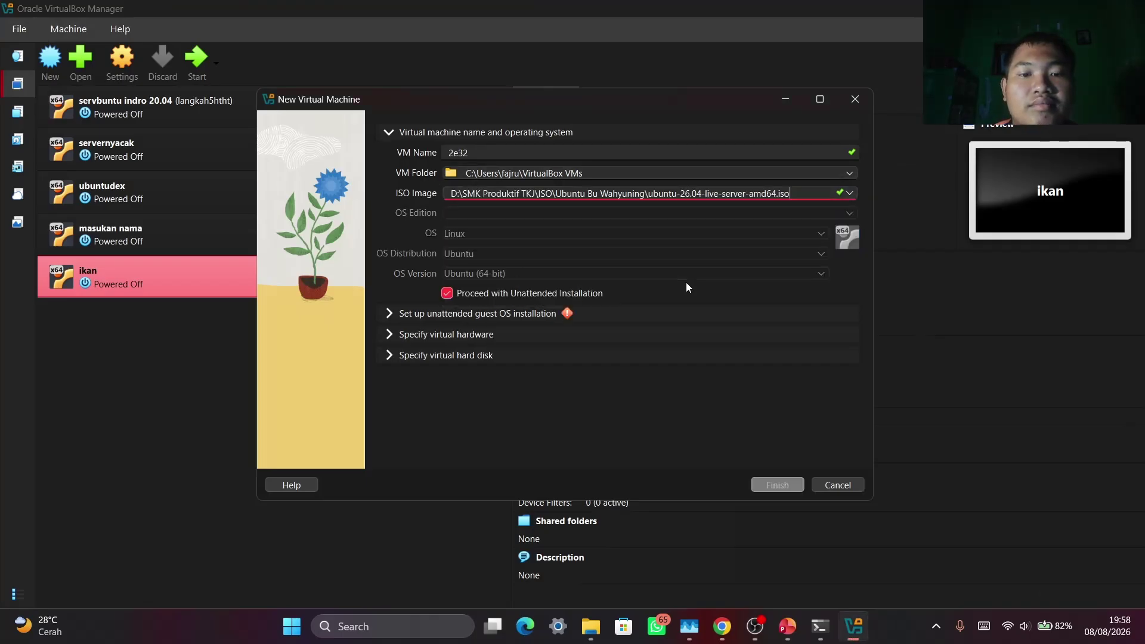
click(520, 319)
click(497, 213)
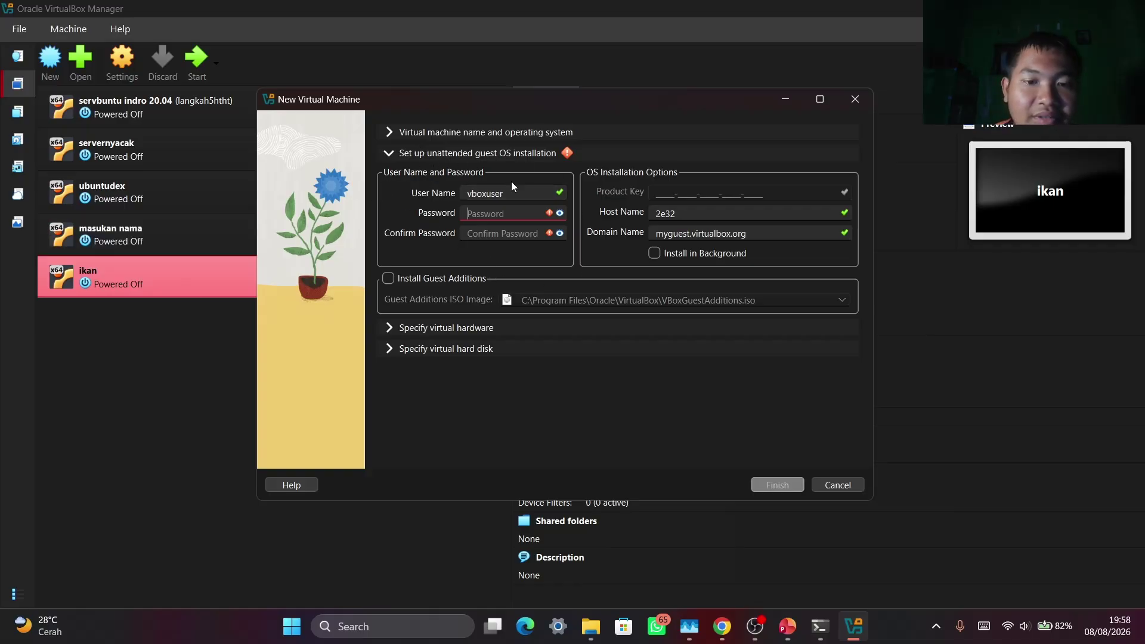
click(837, 485)
click(787, 626)
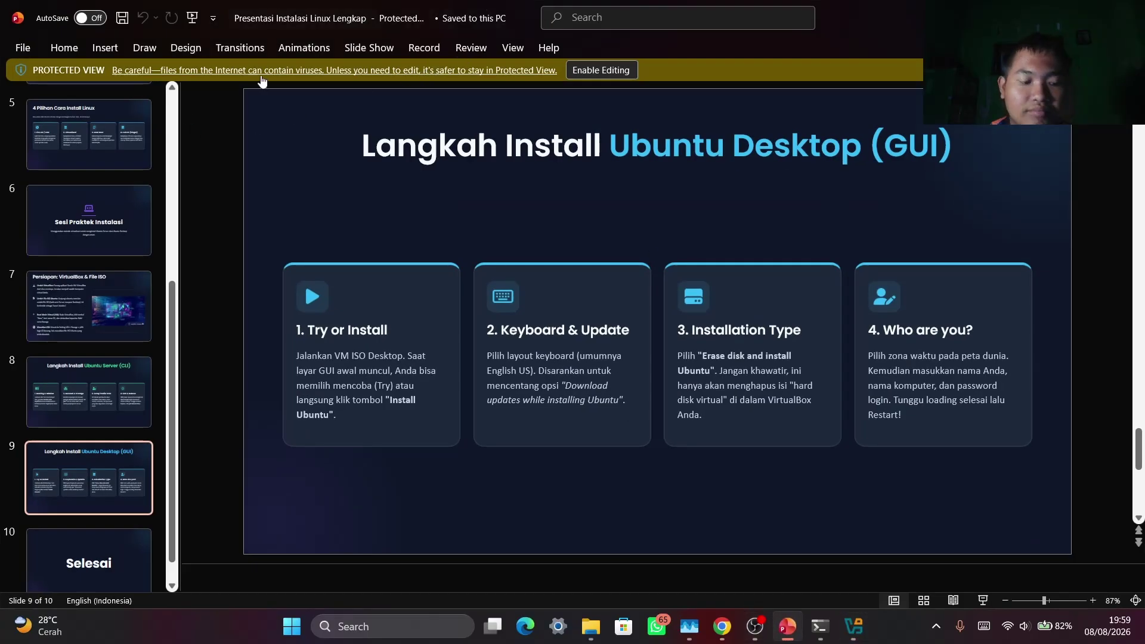
Run the slideshow from the start, advance two slides, and exit
key(F5)
key(Right)
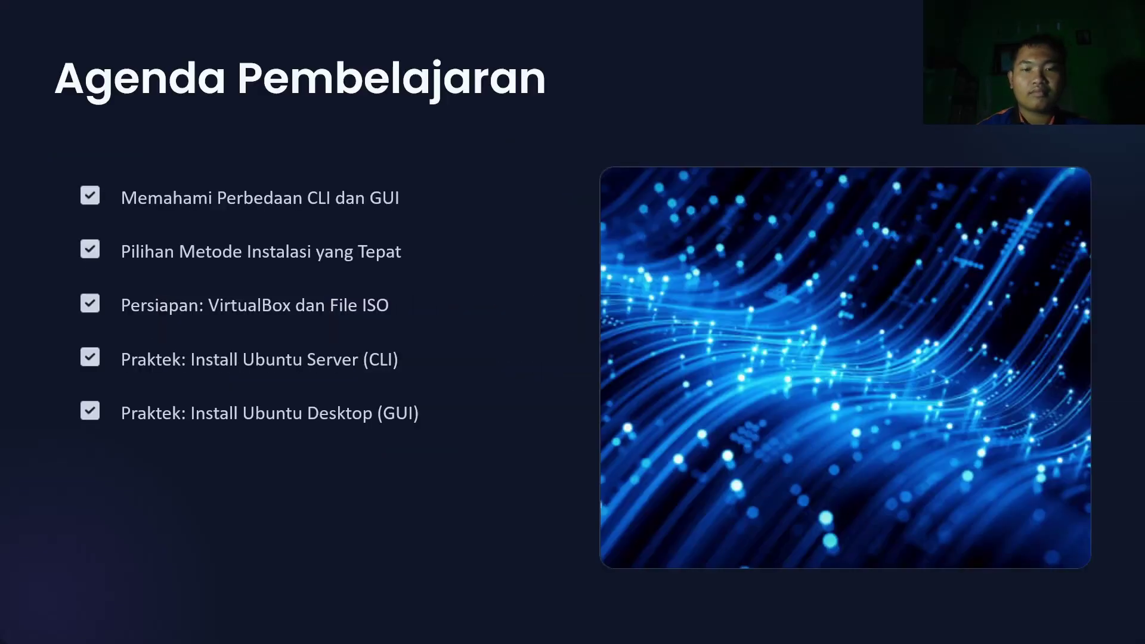
key(Right)
key(Escape)
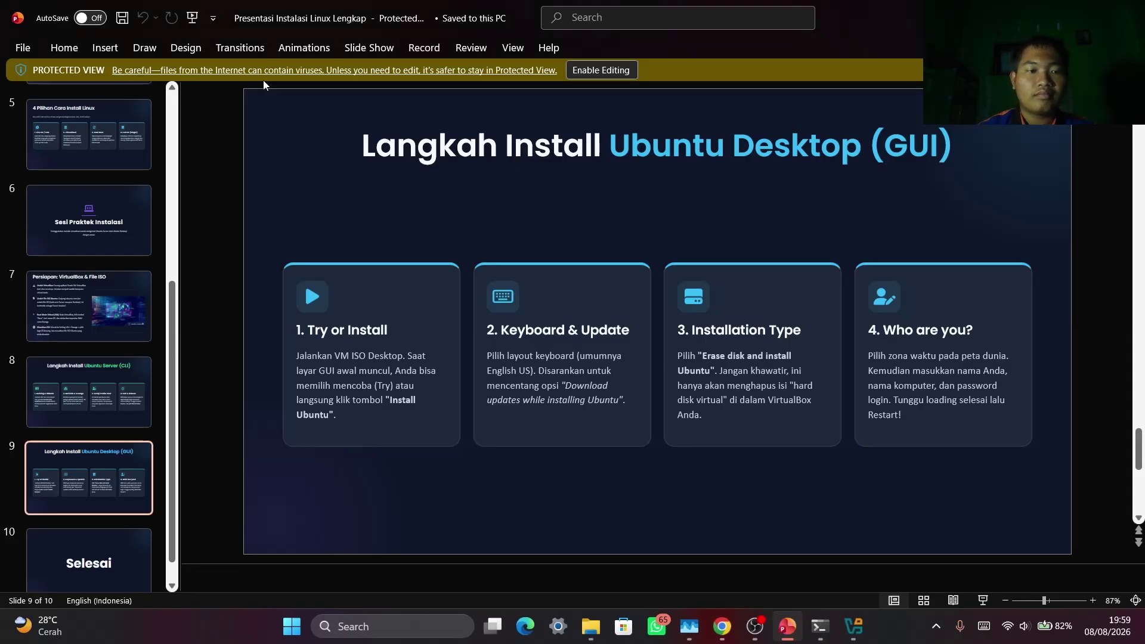
Flip between slides 8, 9, 10 and the Selesai slide via thumbnails
click(110, 588)
click(116, 429)
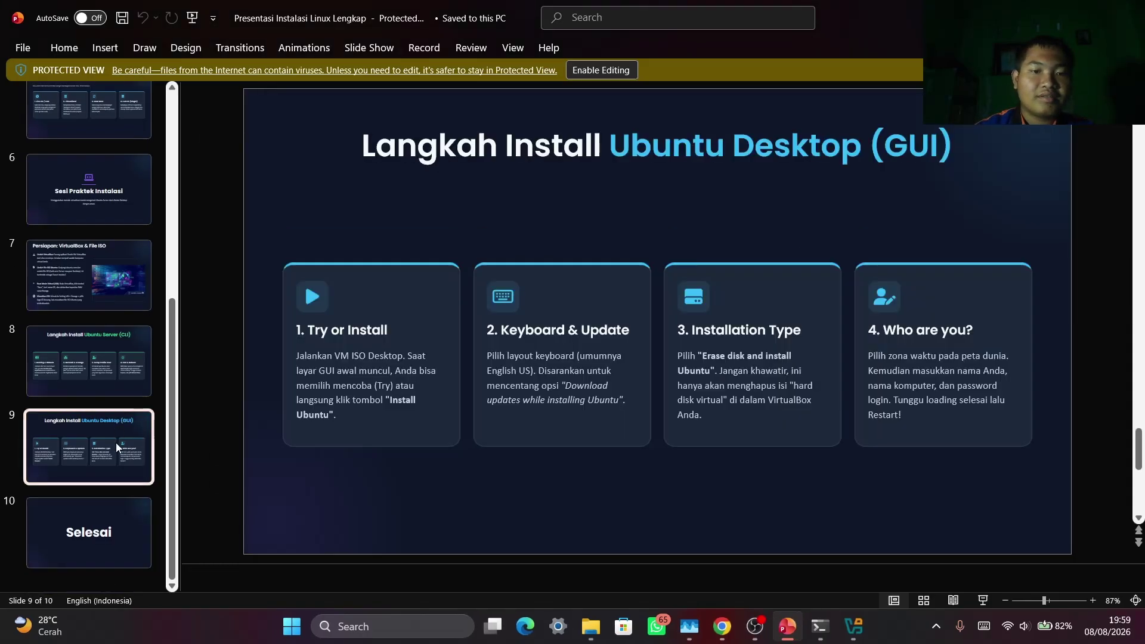
click(110, 507)
click(99, 434)
click(99, 373)
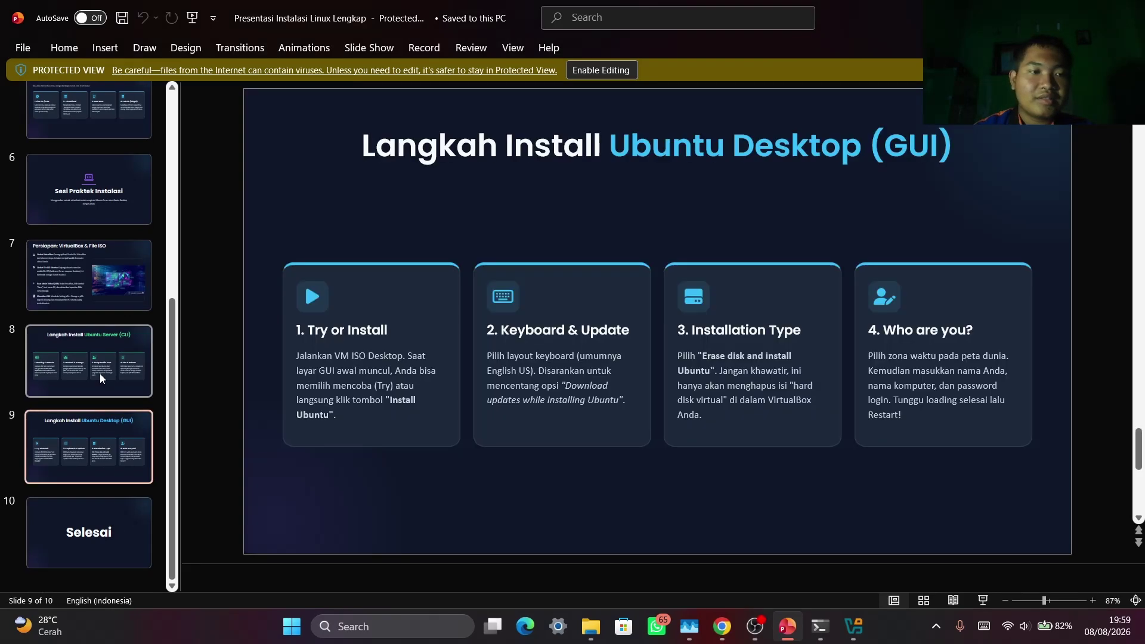
click(104, 449)
click(99, 506)
click(95, 444)
click(105, 548)
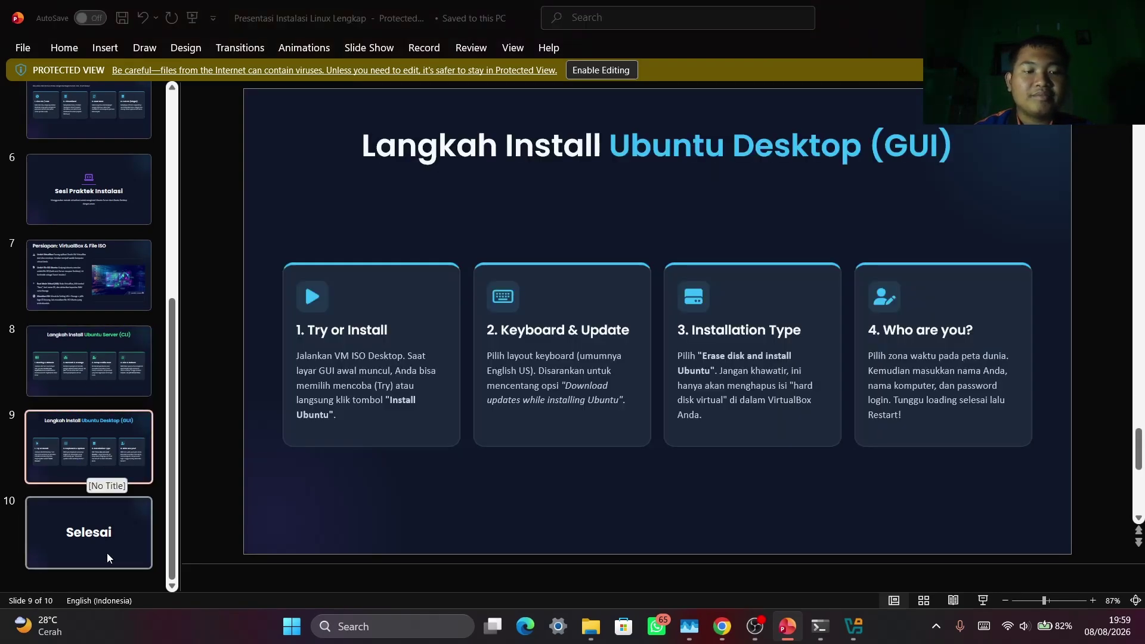
Step through slides 7, 8, 9 and Sesi Praktek Instalasi, ending on slide 7
click(70, 361)
click(87, 274)
click(90, 361)
click(90, 447)
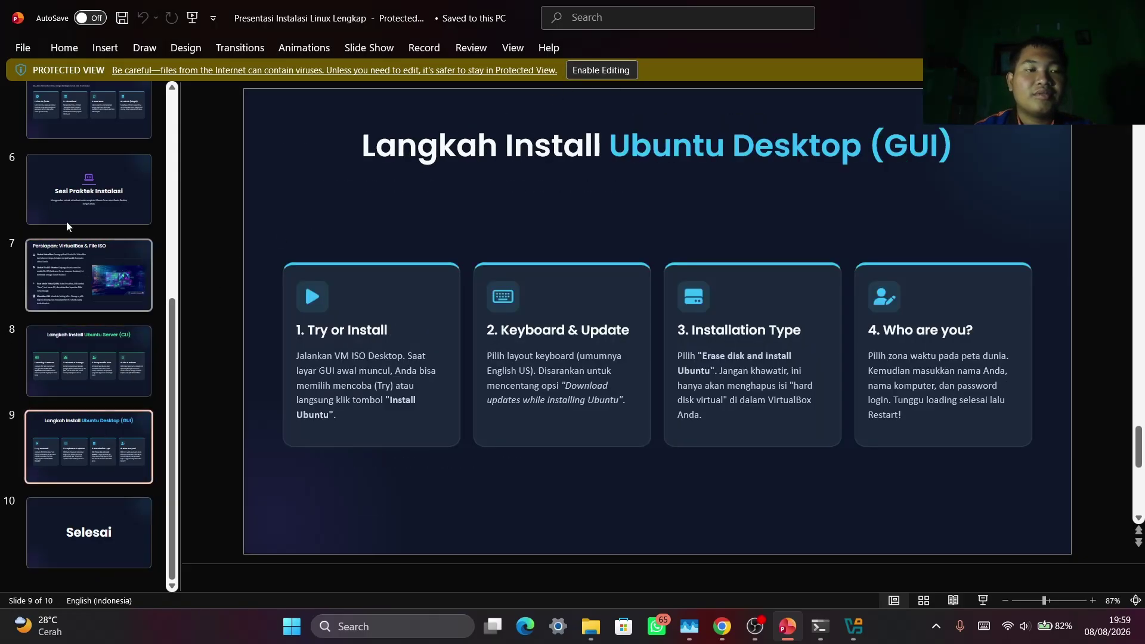
click(74, 190)
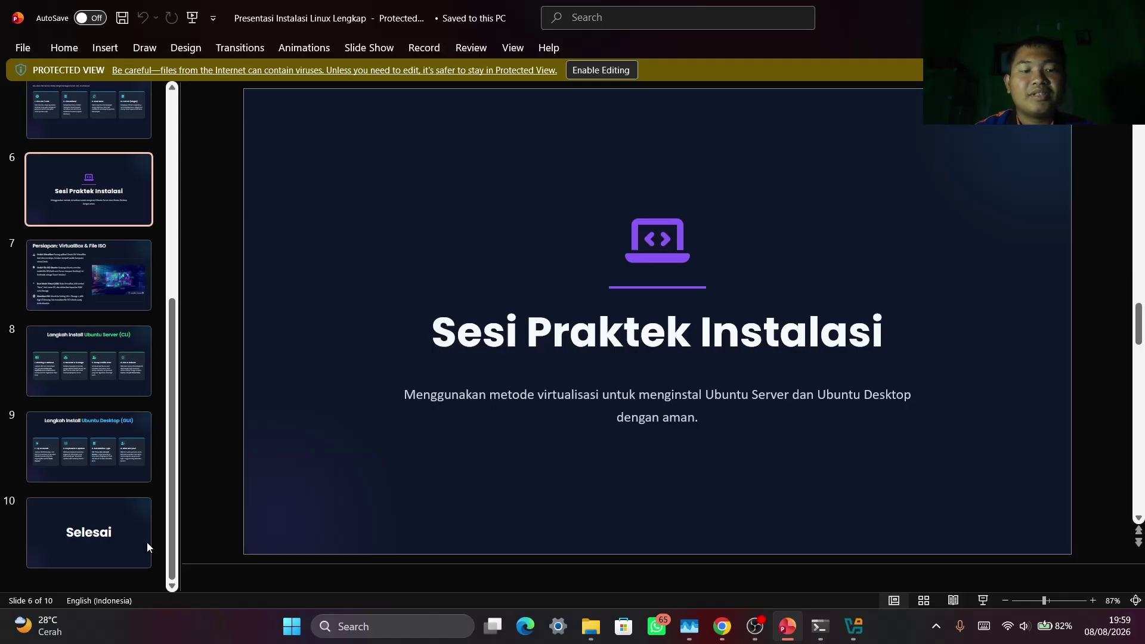
click(90, 447)
click(88, 365)
click(102, 268)
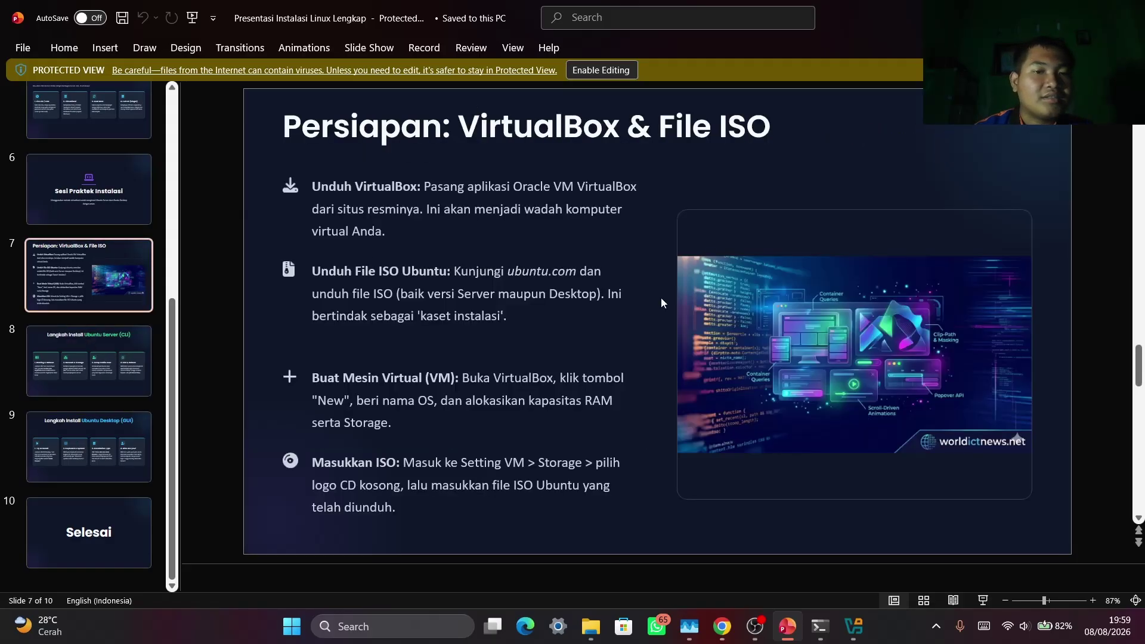